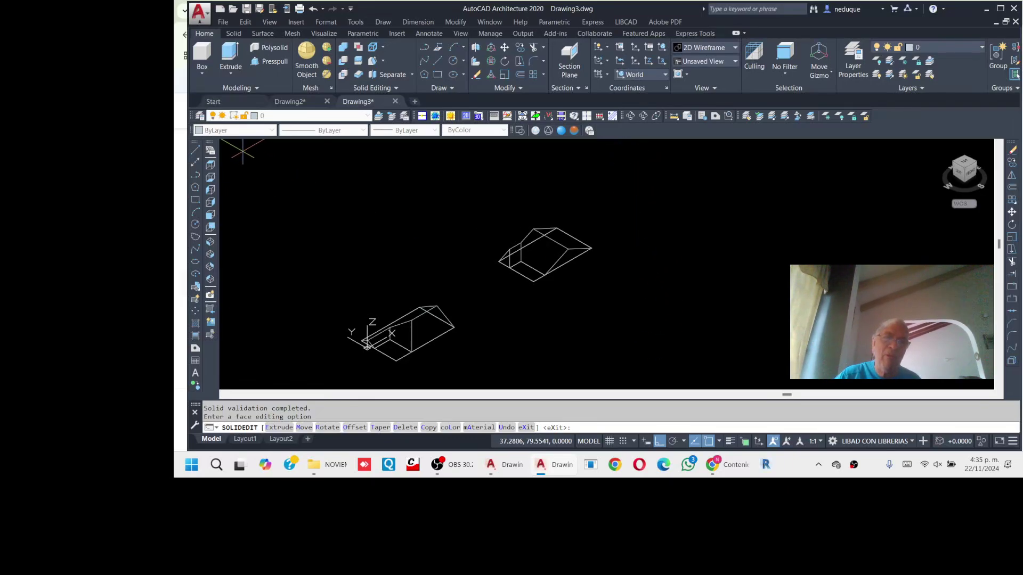
Exit the solid face editing and switch the model from the isometric view to the Top view
{"action": "left_click", "coordinate": [226, 147]}
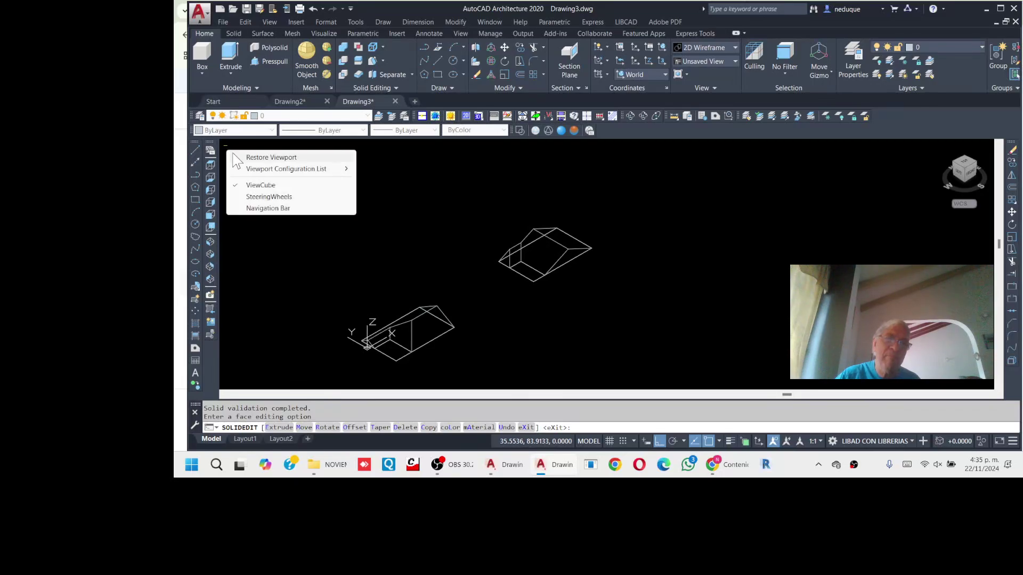
{"action": "left_click", "coordinate": [239, 146]}
{"action": "left_click", "coordinate": [240, 146]}
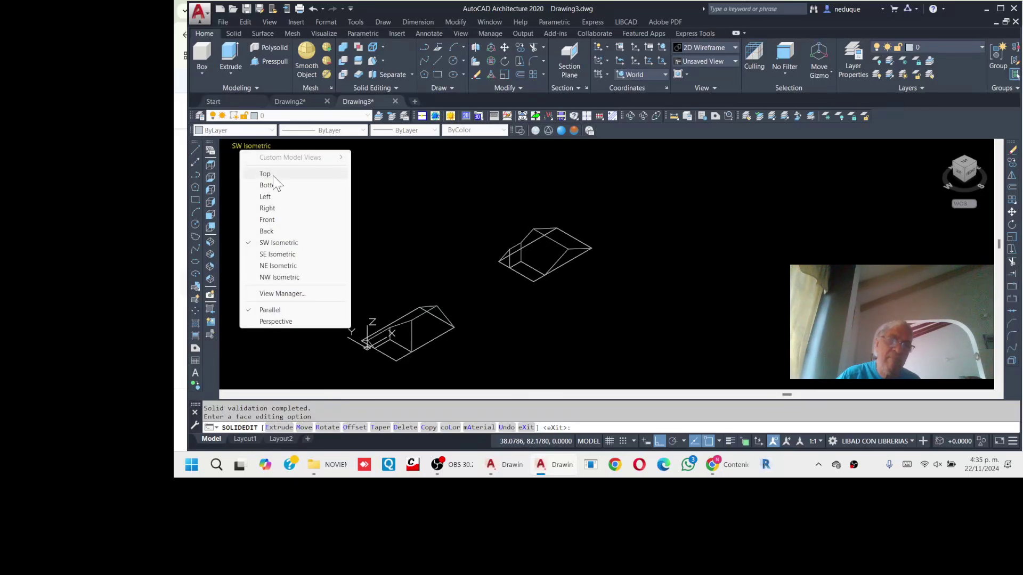
{"action": "left_click", "coordinate": [262, 175]}
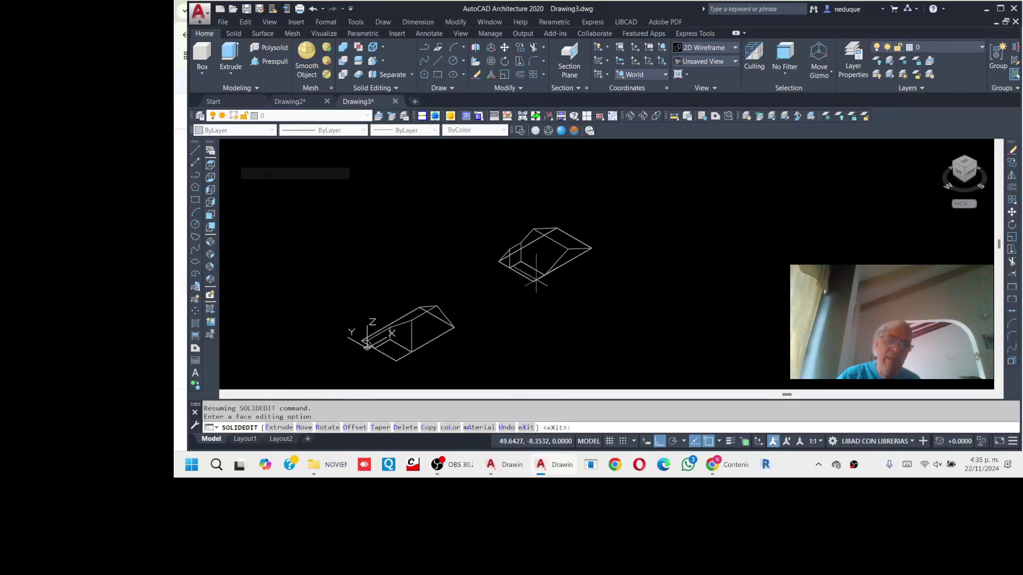
{"action": "left_click", "coordinate": [210, 164]}
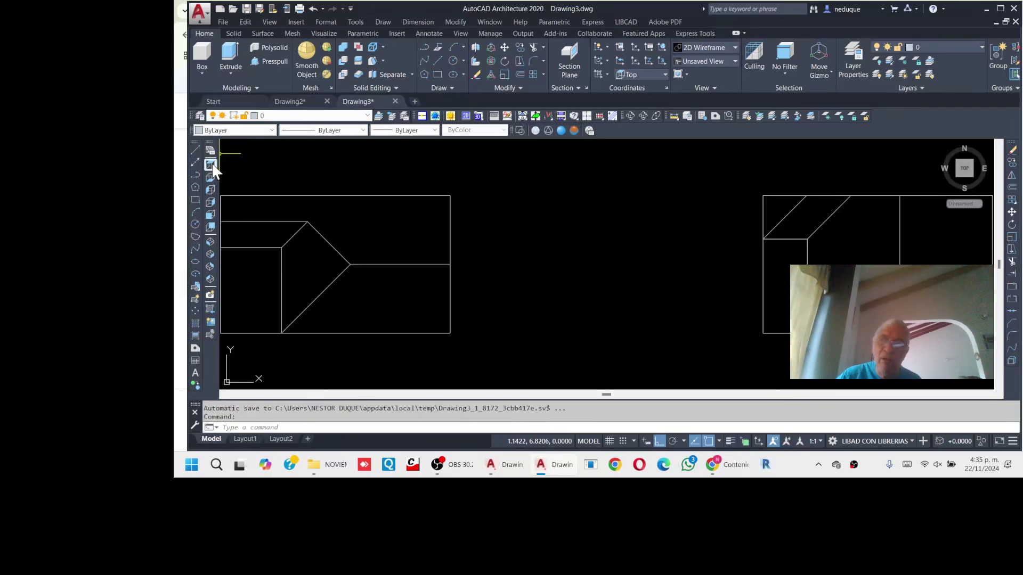
{"action": "left_click", "coordinate": [965, 170]}
Draw a long horizontal line in the empty space east of the two roof solids
{"action": "scroll", "coordinate": [551, 250], "scroll_direction": "down", "scroll_amount": 6}
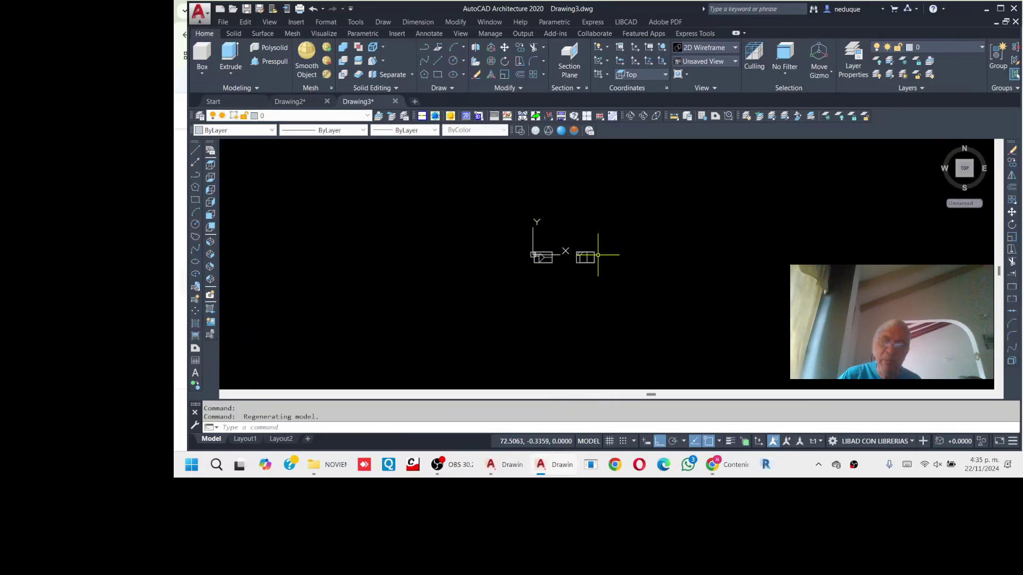
{"action": "middle_click_drag", "start_coordinate": [621, 256], "coordinate": [490, 258]}
{"action": "scroll", "coordinate": [493, 258], "scroll_direction": "up", "scroll_amount": 4}
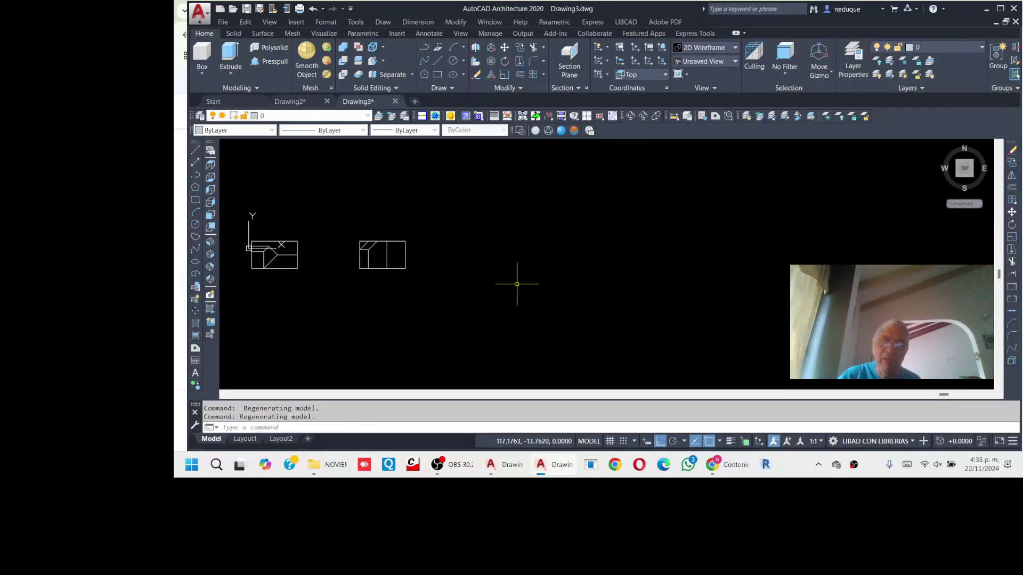
{"action": "left_click", "coordinate": [434, 62]}
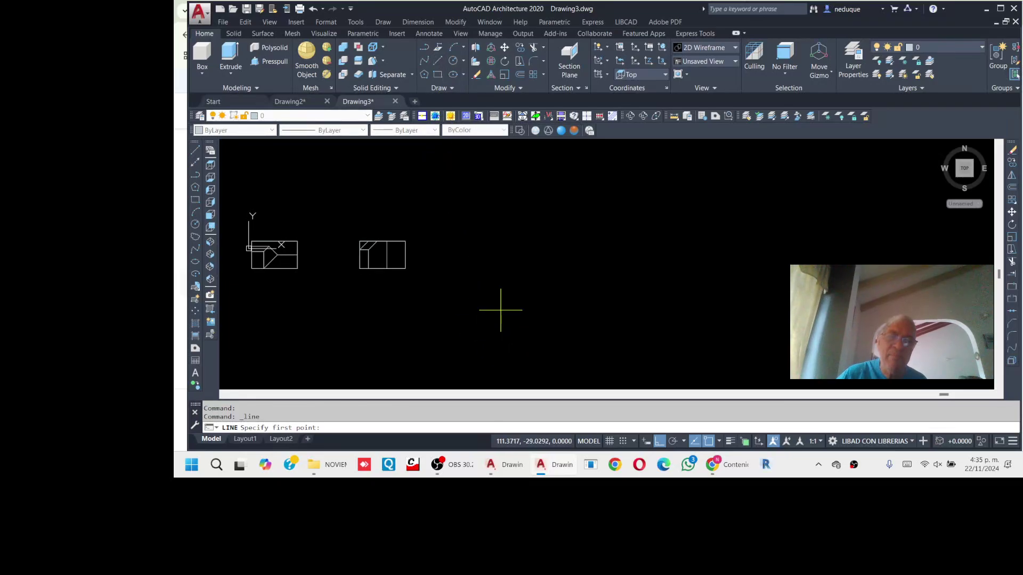
{"action": "left_click", "coordinate": [497, 273]}
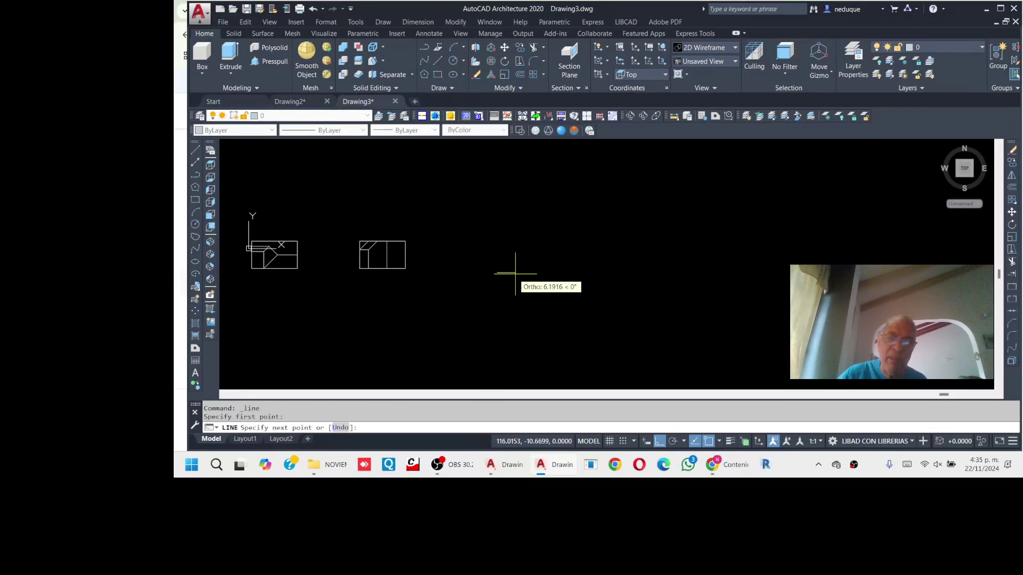
{"action": "left_click", "coordinate": [650, 273]}
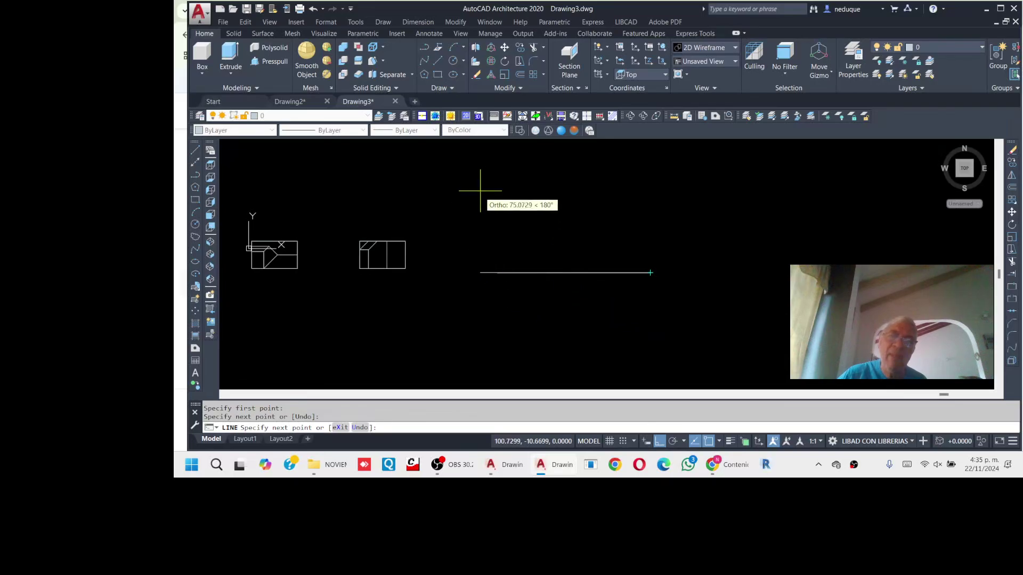
Draw a circle of radius 1 centred on the west endpoint of the horizontal line
{"action": "left_click", "coordinate": [451, 60]}
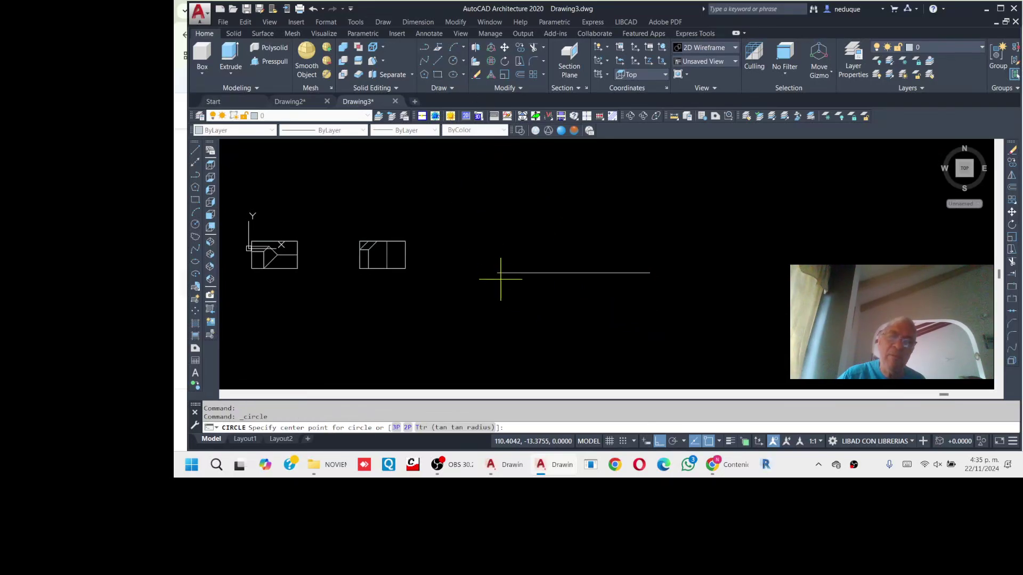
{"action": "left_click", "coordinate": [497, 273]}
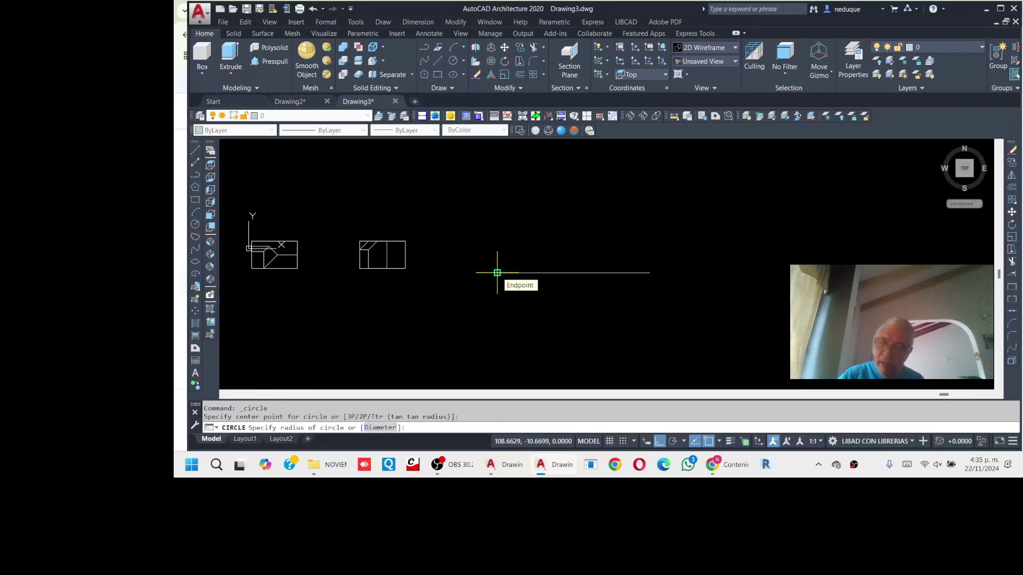
{"action": "type", "text": "1"}
{"action": "key", "text": "Return"}
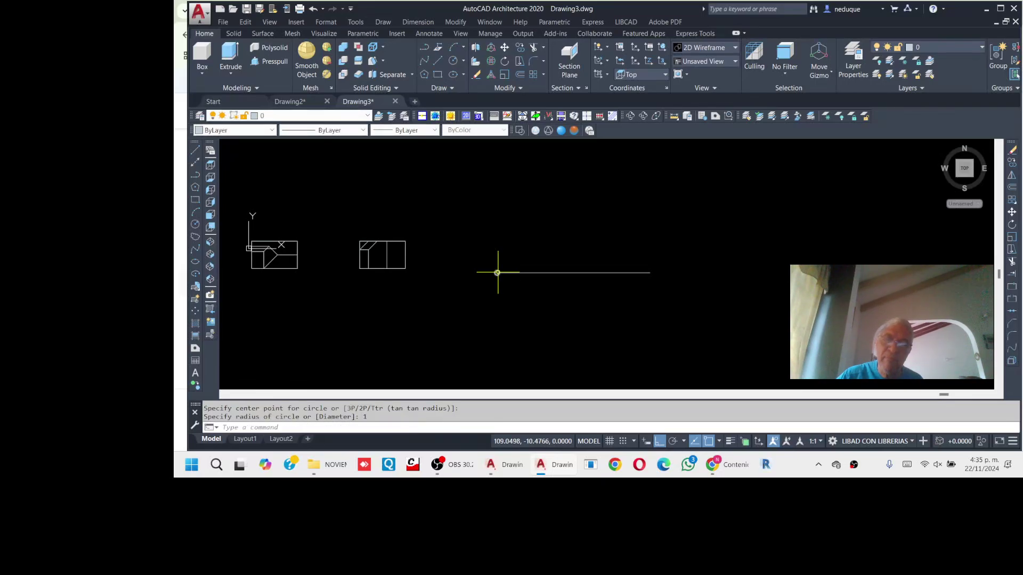
Draw a 0.3 vertical line upward from the point where the circle crosses the horizontal line
{"action": "scroll", "coordinate": [486, 270], "scroll_direction": "up", "scroll_amount": 5}
{"action": "scroll", "coordinate": [560, 288], "scroll_direction": "up", "scroll_amount": 5}
{"action": "middle_click_drag", "start_coordinate": [559, 288], "coordinate": [536, 327]}
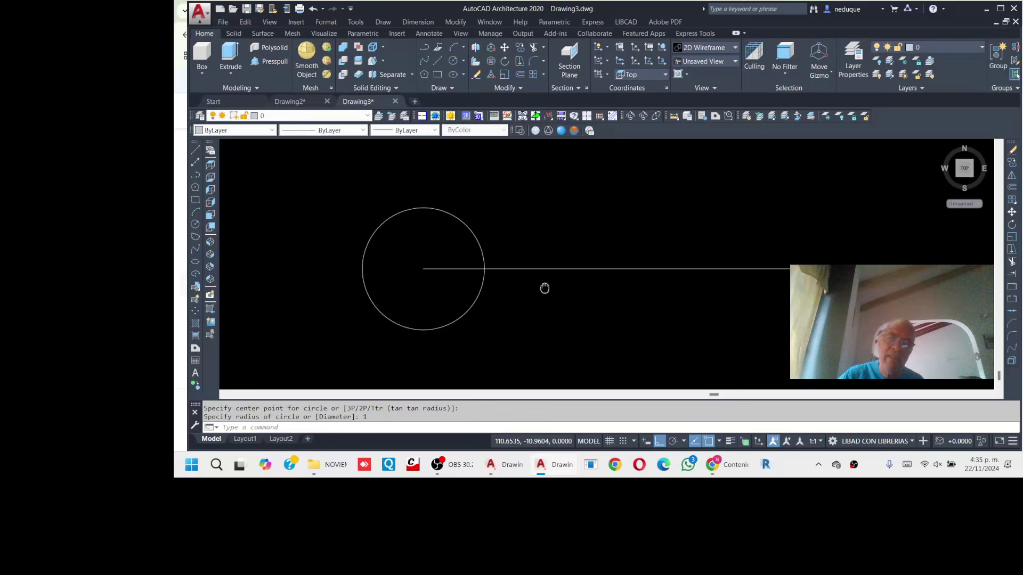
{"action": "left_click", "coordinate": [438, 60]}
{"action": "left_click", "coordinate": [481, 275]}
{"action": "scroll", "coordinate": [481, 275], "scroll_direction": "down", "scroll_amount": 4}
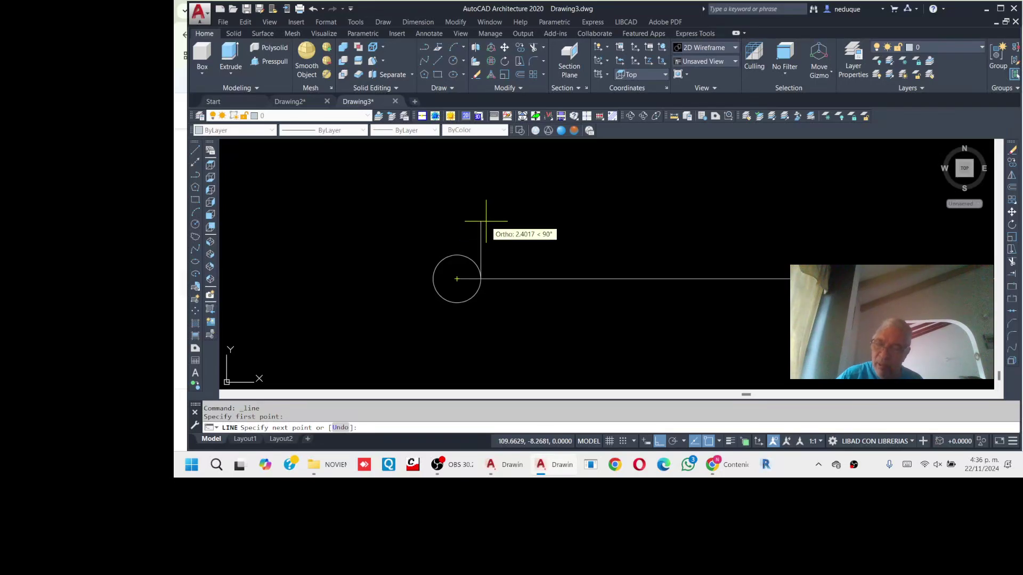
{"action": "type", "text": ".3"}
{"action": "key", "text": "Return"}
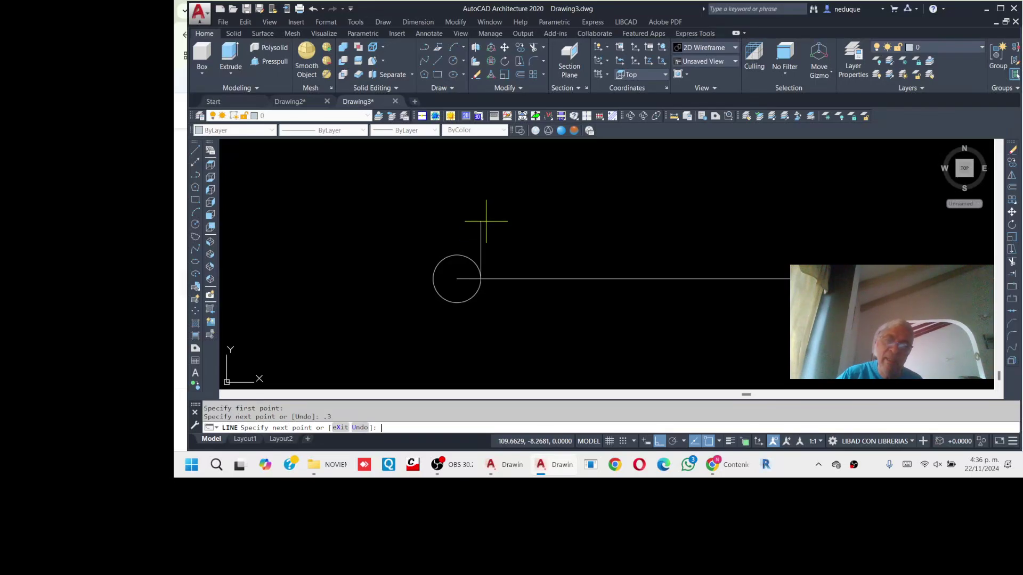
Draw the sloped line from the circle's centre to the upper end of the short vertical line, and turn on polar tracking
{"action": "left_click", "coordinate": [434, 59]}
{"action": "scroll", "coordinate": [452, 282], "scroll_direction": "up", "scroll_amount": 4}
{"action": "left_click", "coordinate": [463, 275]}
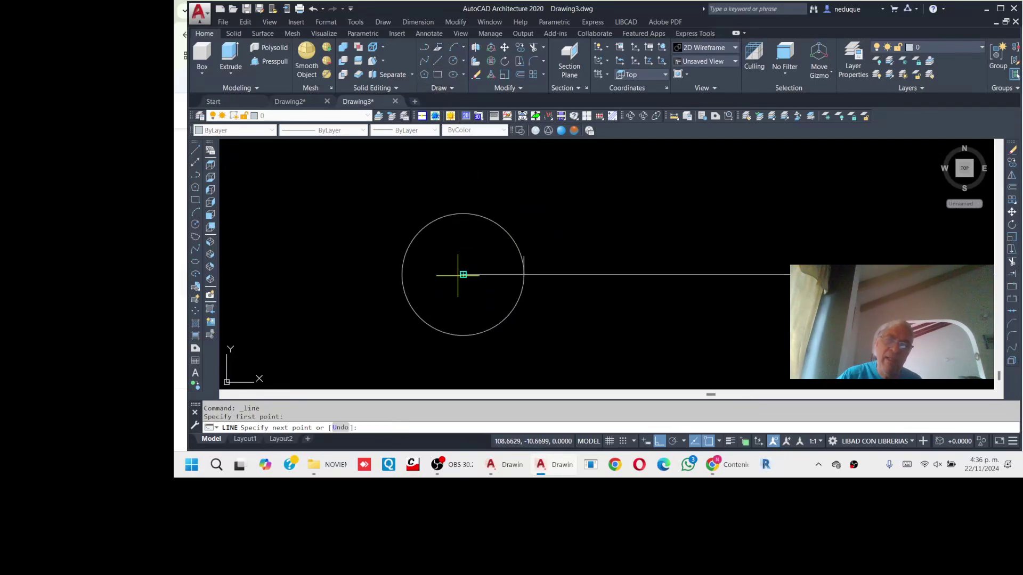
{"action": "left_click", "coordinate": [524, 257]}
{"action": "scroll", "coordinate": [470, 258], "scroll_direction": "down", "scroll_amount": 2}
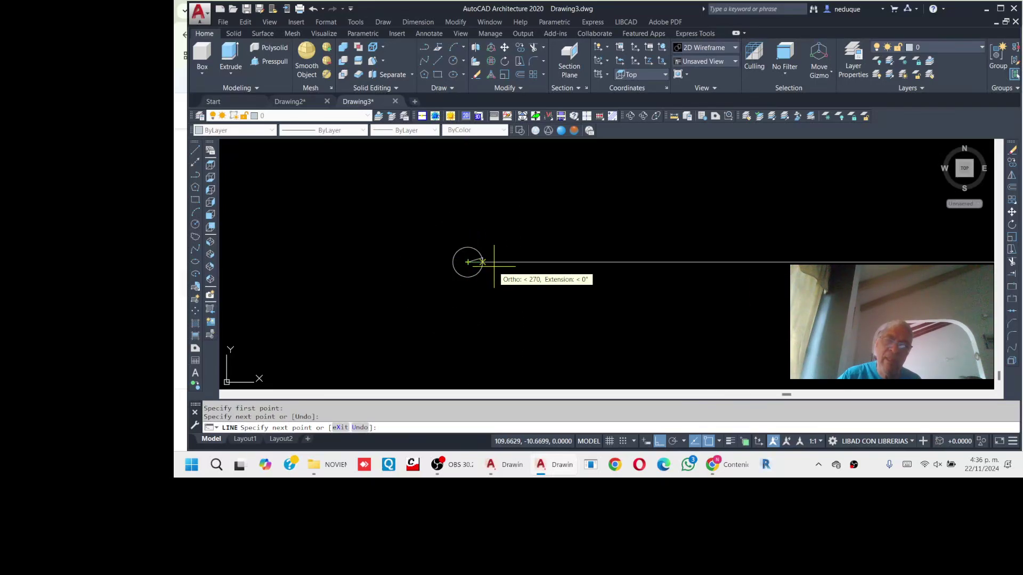
{"action": "scroll", "coordinate": [549, 275], "scroll_direction": "up", "scroll_amount": 4}
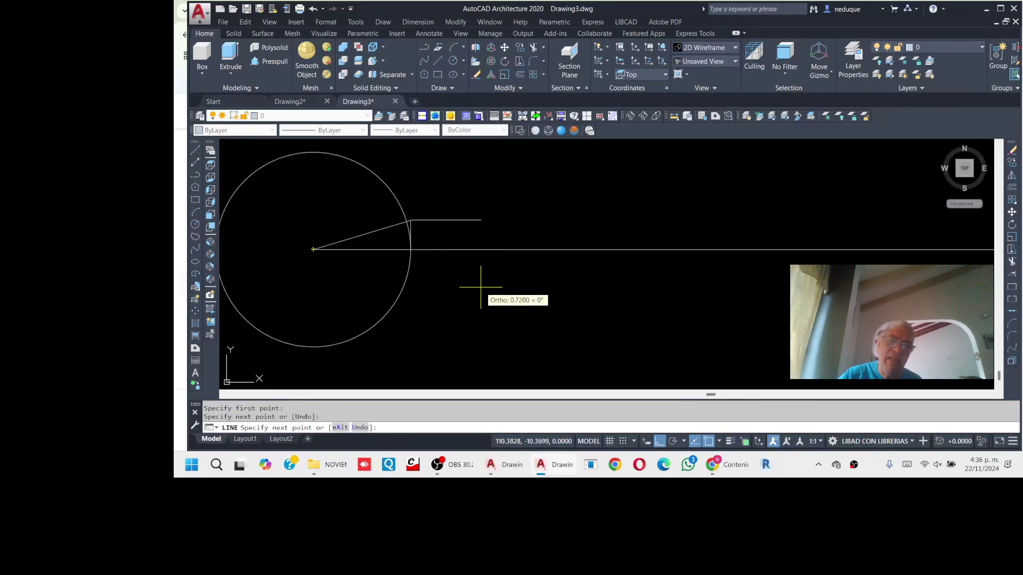
{"action": "left_click", "coordinate": [673, 443]}
{"action": "scroll", "coordinate": [354, 233], "scroll_direction": "up", "scroll_amount": 2}
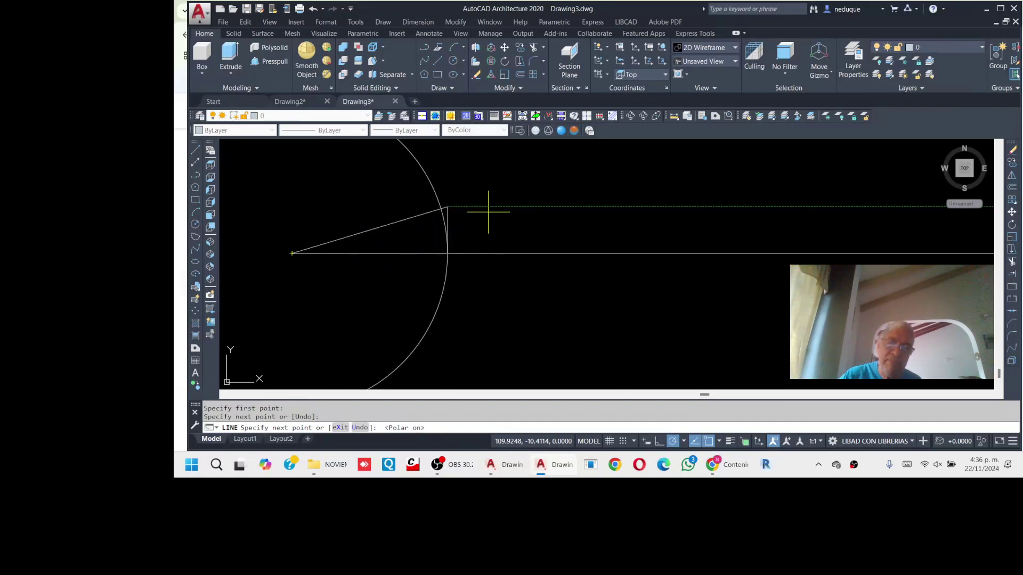
{"action": "key", "text": "Return"}
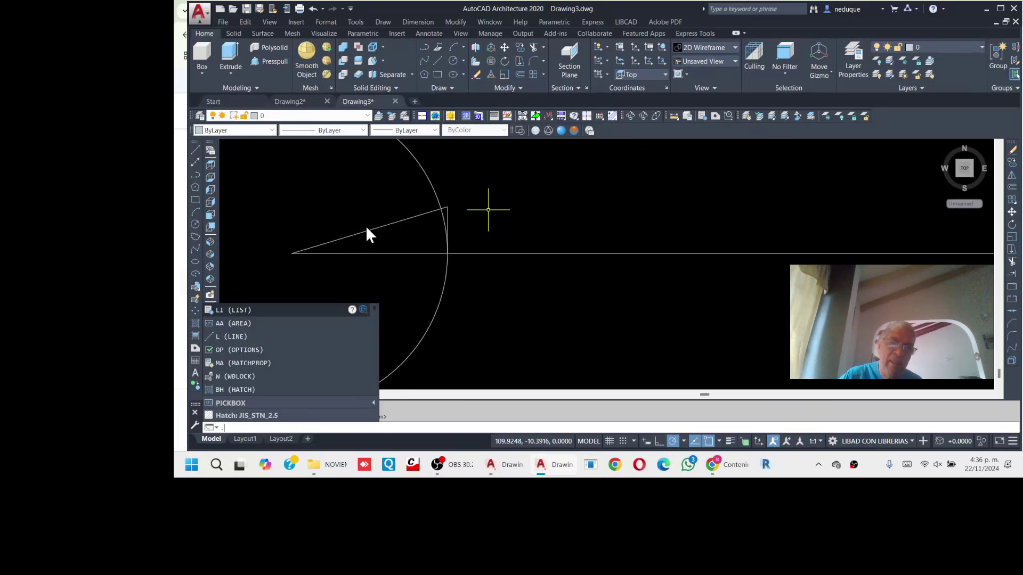
{"action": "left_click", "coordinate": [395, 288]}
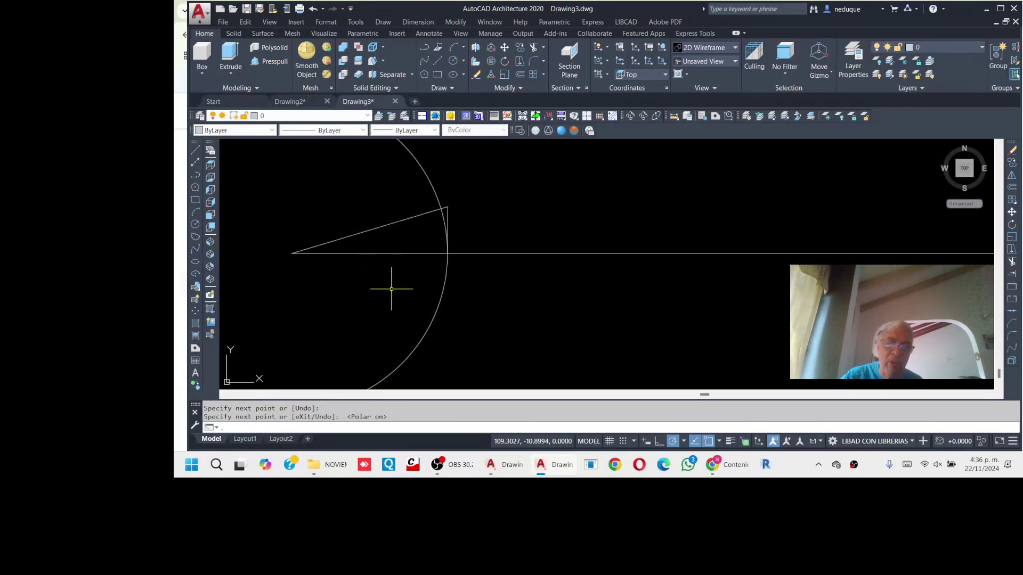
Erase the construction circle around the slope triangle
{"action": "scroll", "coordinate": [413, 291], "scroll_direction": "down", "scroll_amount": 5}
{"action": "scroll", "coordinate": [486, 267], "scroll_direction": "up", "scroll_amount": 4}
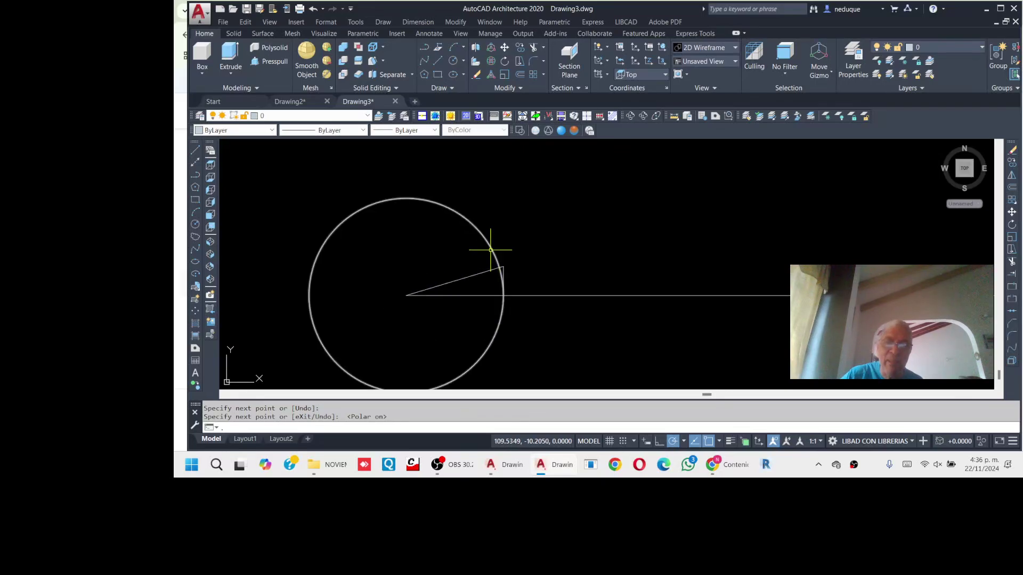
{"action": "left_click", "coordinate": [1012, 150]}
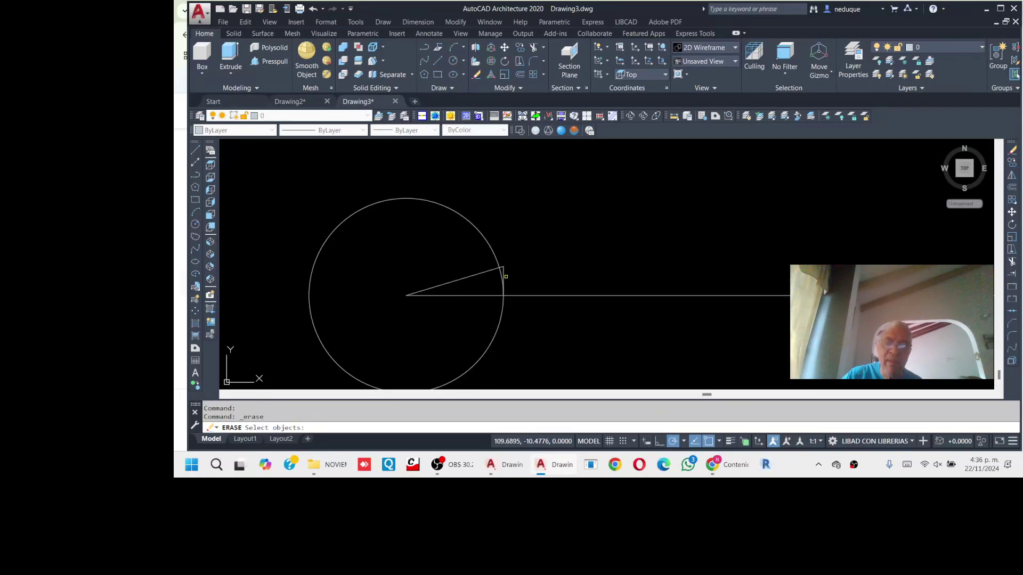
{"action": "left_click", "coordinate": [502, 273]}
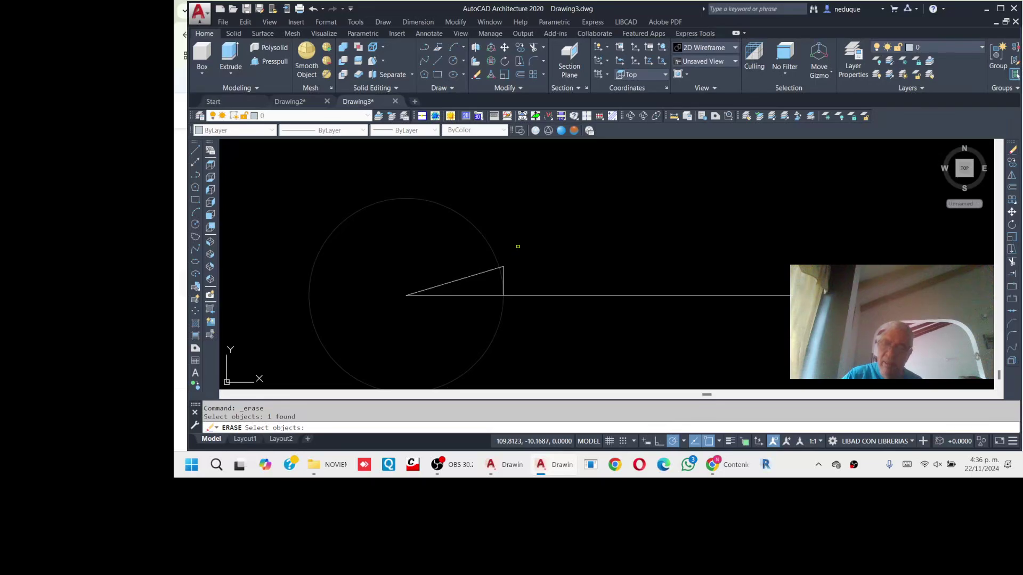
{"action": "key", "text": "Return"}
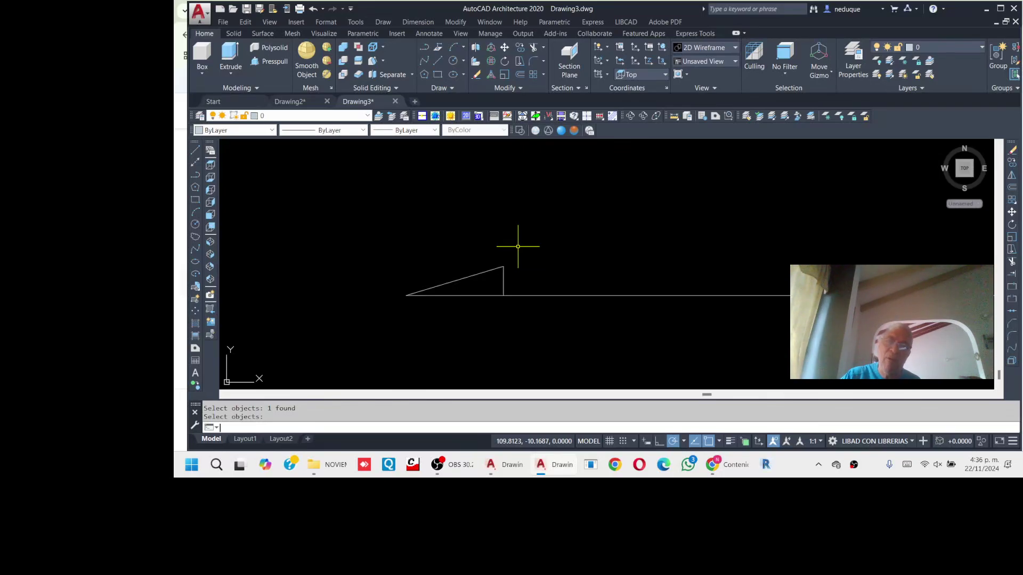
Draw a vertical line upward from the triangle's vertex at the start of the horizontal line
{"action": "scroll", "coordinate": [437, 293], "scroll_direction": "up", "scroll_amount": 4}
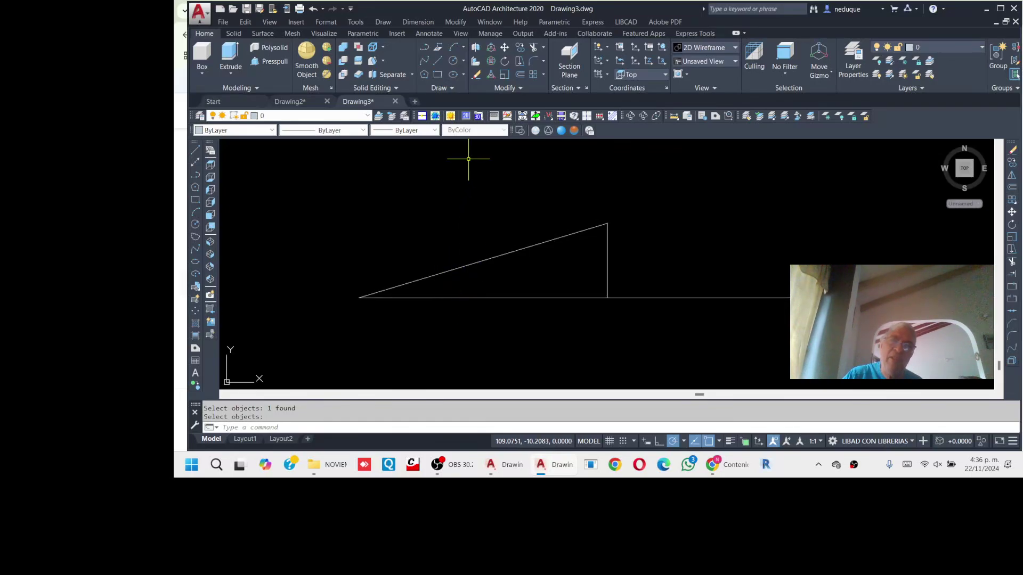
{"action": "left_click", "coordinate": [437, 59]}
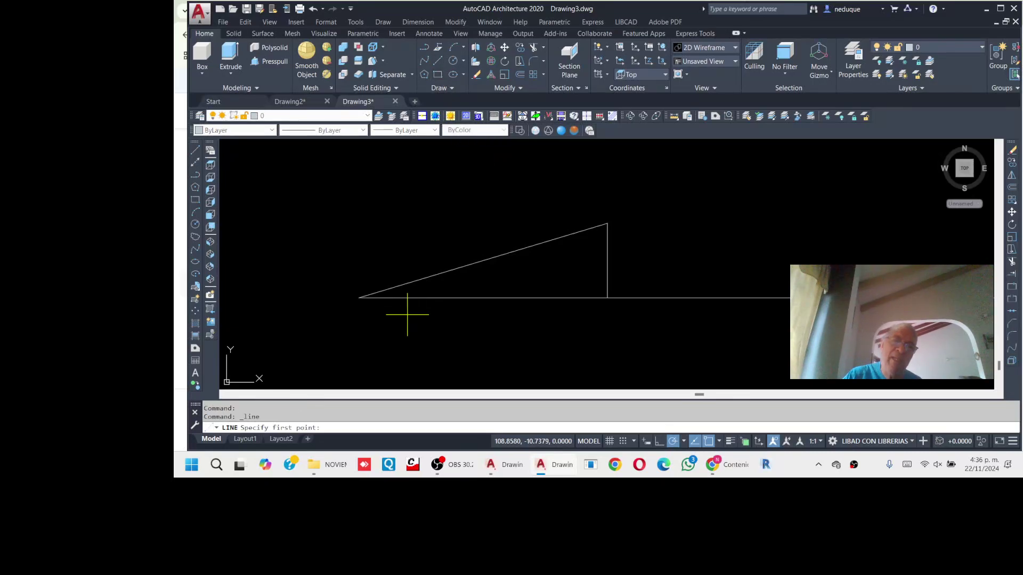
{"action": "left_click", "coordinate": [359, 298]}
{"action": "scroll", "coordinate": [360, 299], "scroll_direction": "down", "scroll_amount": 5}
{"action": "left_click", "coordinate": [362, 237]}
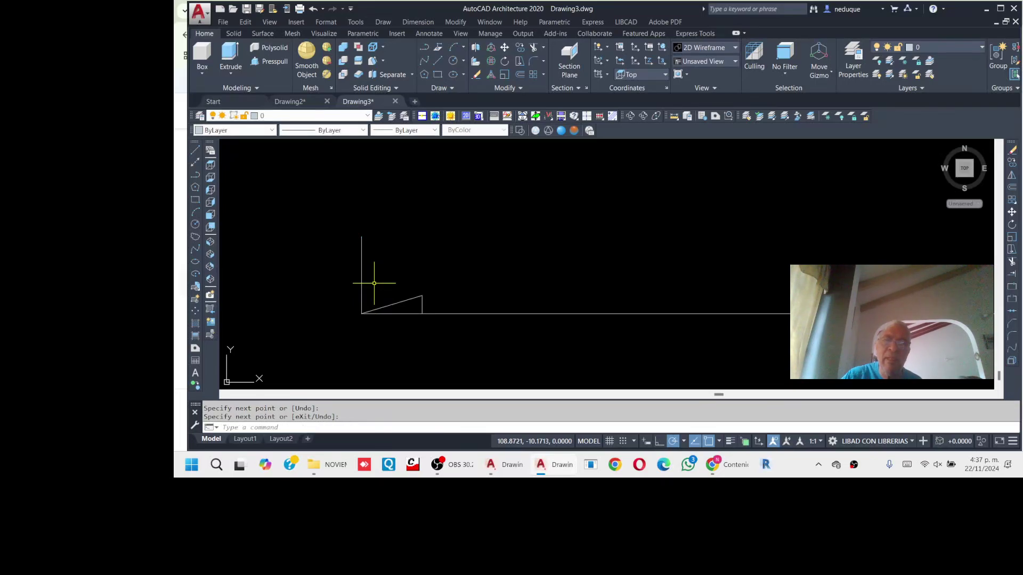
Add an angular dimension between the horizontal line and the sloped line of the triangle
{"action": "left_click", "coordinate": [425, 33]}
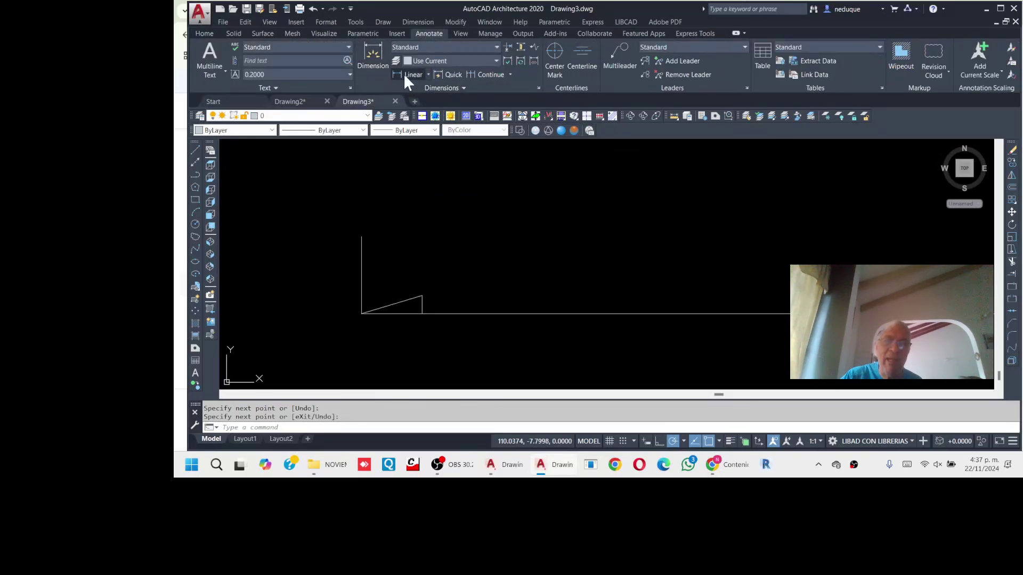
{"action": "left_click", "coordinate": [428, 75]}
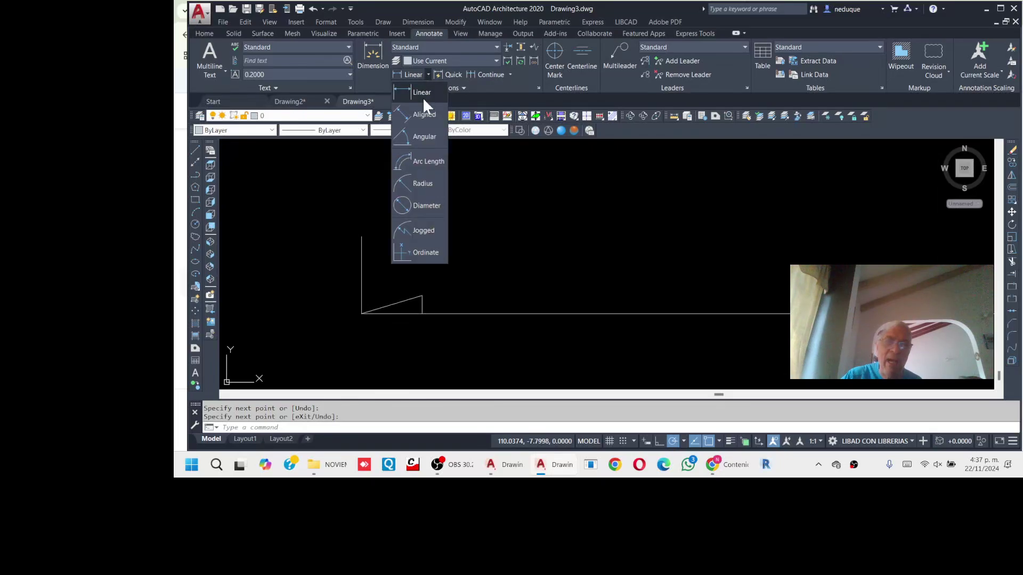
{"action": "left_click", "coordinate": [420, 136]}
{"action": "scroll", "coordinate": [368, 353], "scroll_direction": "up", "scroll_amount": 4}
{"action": "left_click", "coordinate": [443, 250]}
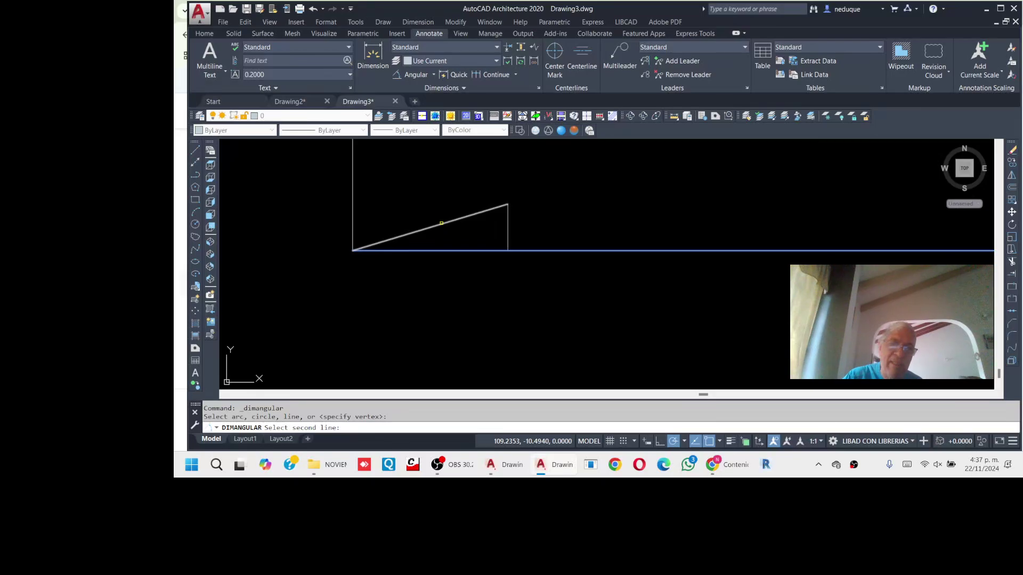
{"action": "left_click", "coordinate": [440, 225]}
{"action": "scroll", "coordinate": [440, 227], "scroll_direction": "up", "scroll_amount": 3}
{"action": "scroll", "coordinate": [433, 228], "scroll_direction": "down", "scroll_amount": 5}
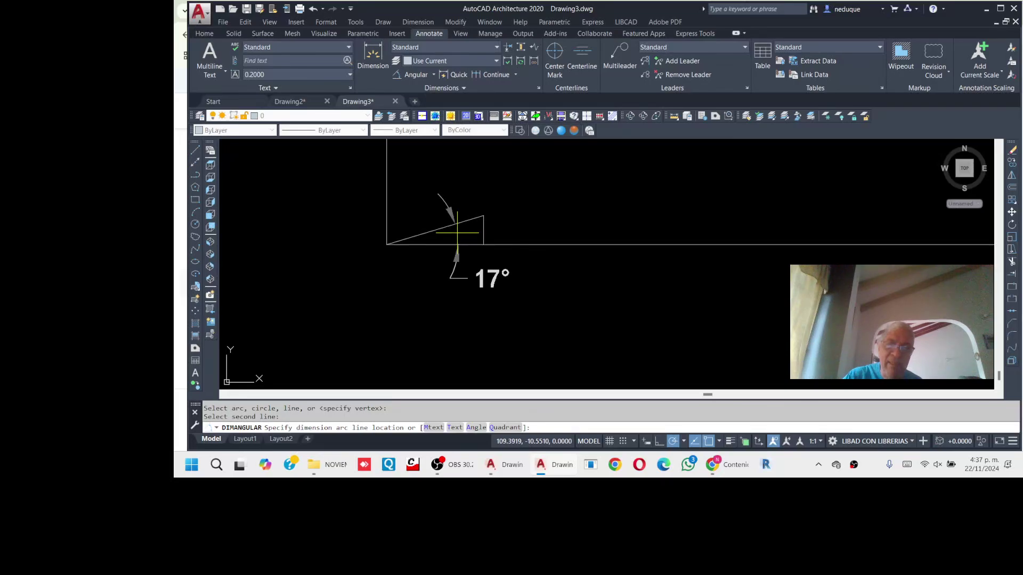
{"action": "left_click", "coordinate": [457, 232]}
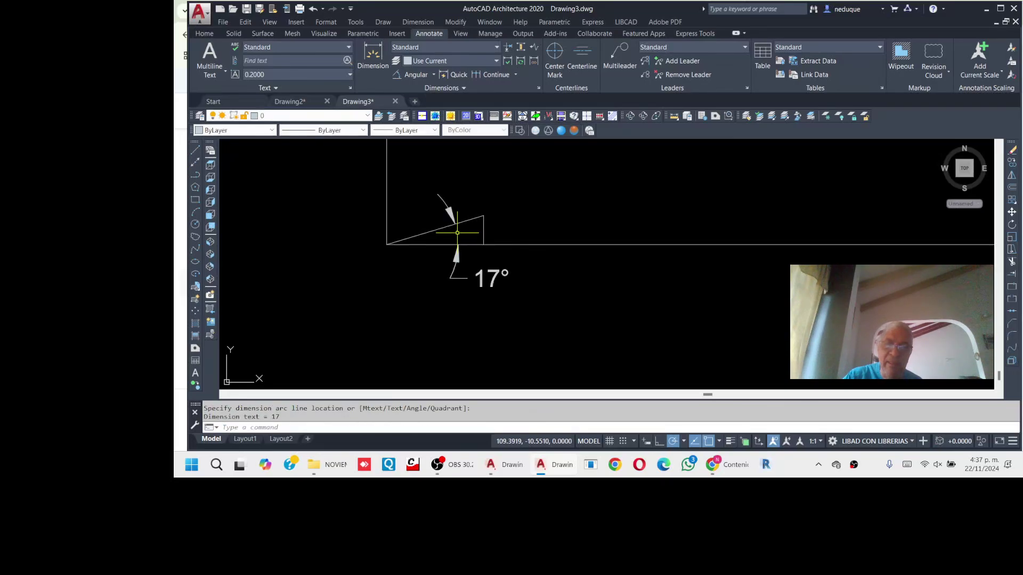
Set the precision of the angular dimension between the horizontal and sloped lines to two decimal places (0.00)
{"action": "left_click", "coordinate": [494, 274]}
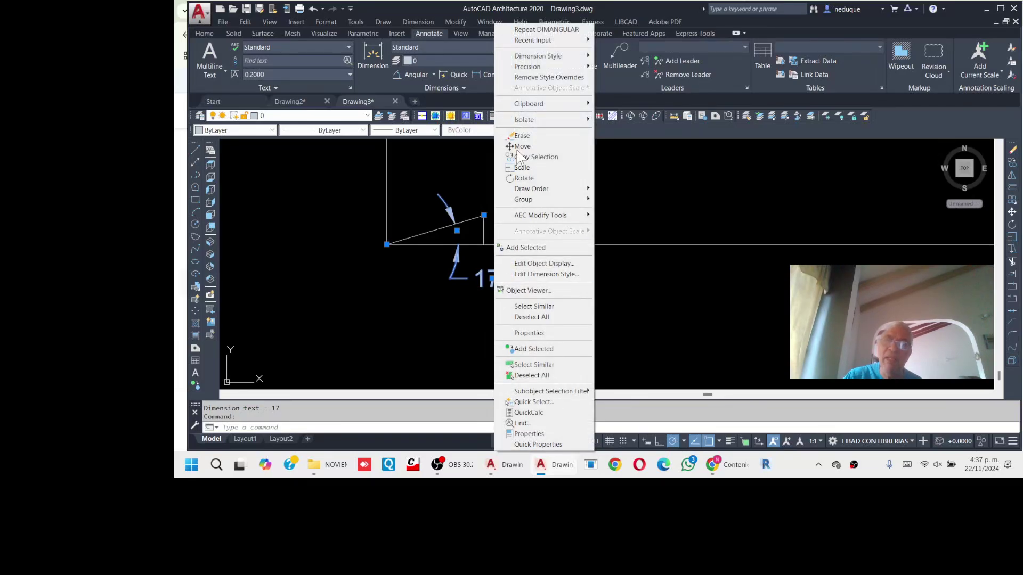
{"action": "mouse_move", "coordinate": [536, 68]}
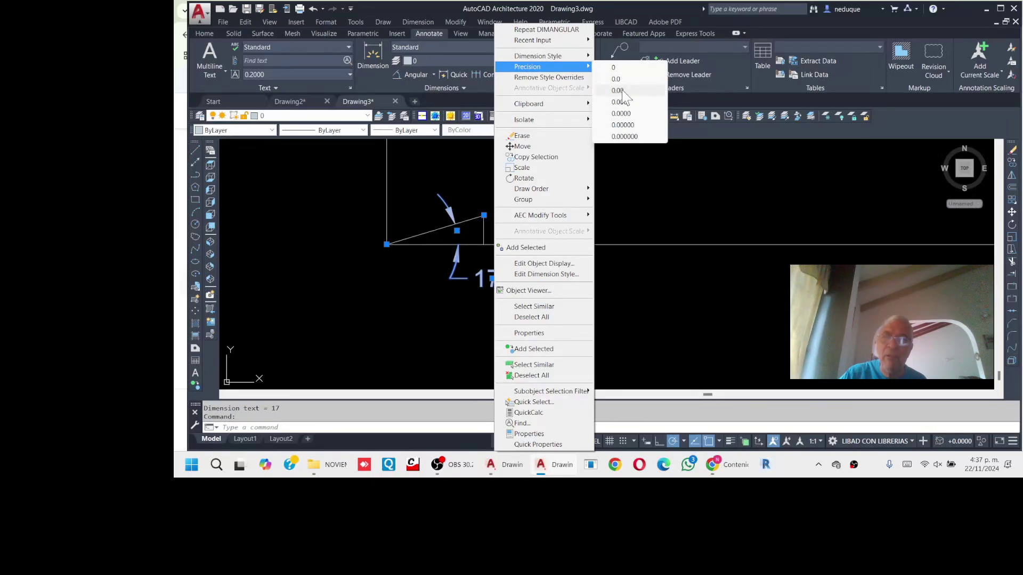
{"action": "left_click", "coordinate": [622, 90]}
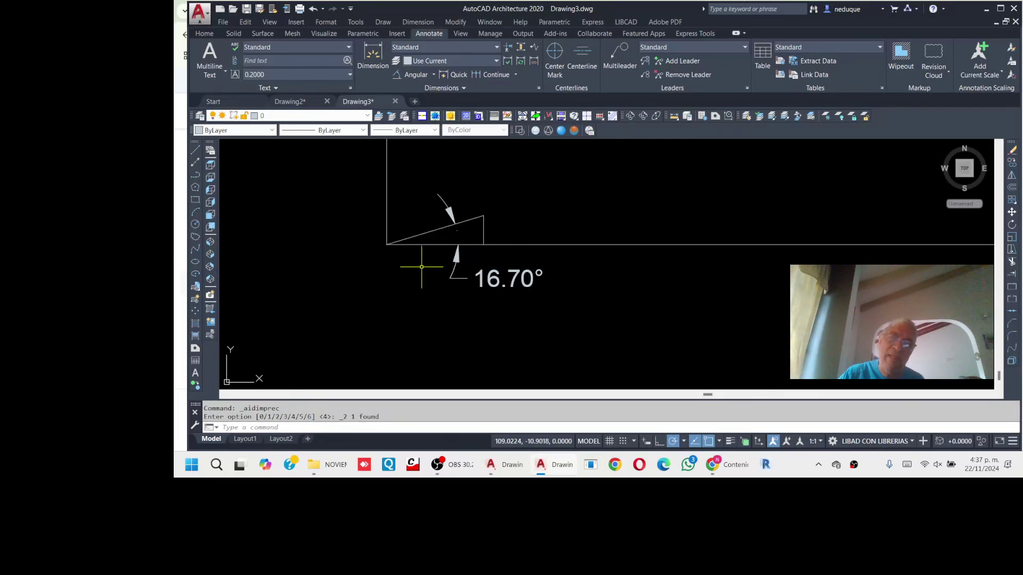
{"action": "middle_click_drag", "start_coordinate": [418, 267], "coordinate": [446, 301]}
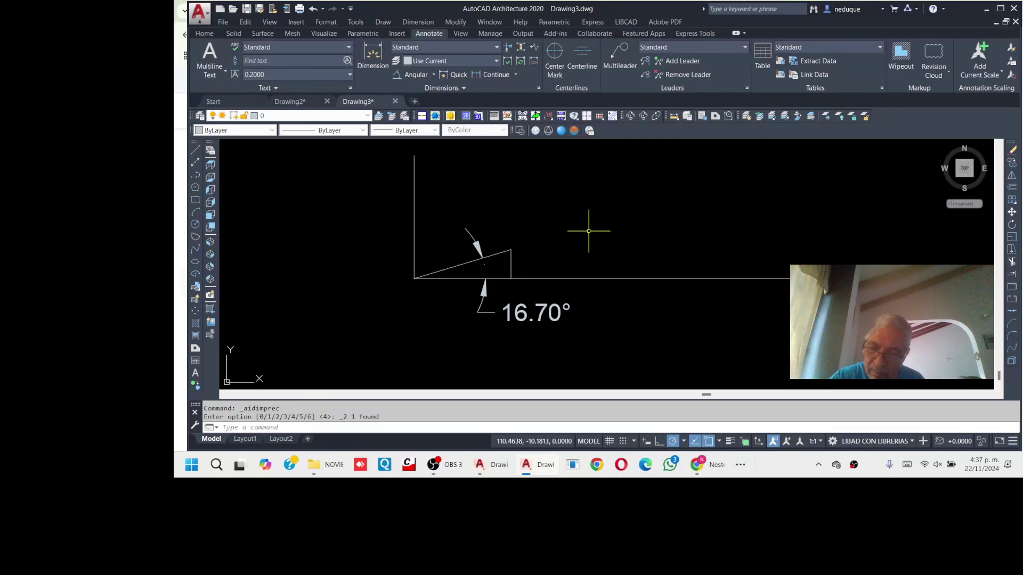
{"action": "key", "text": "XF86Calculator"}
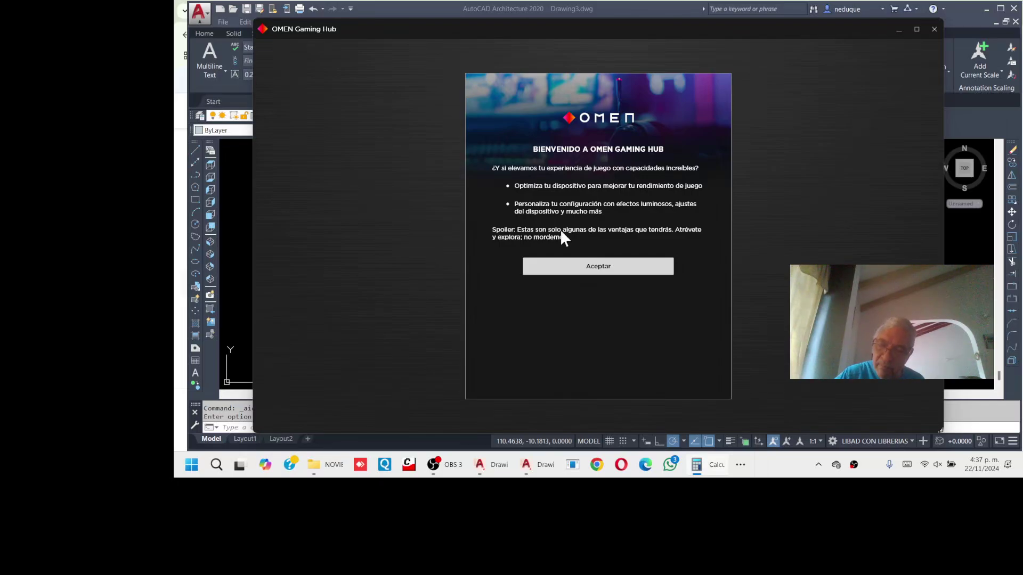
{"action": "left_click", "coordinate": [600, 272]}
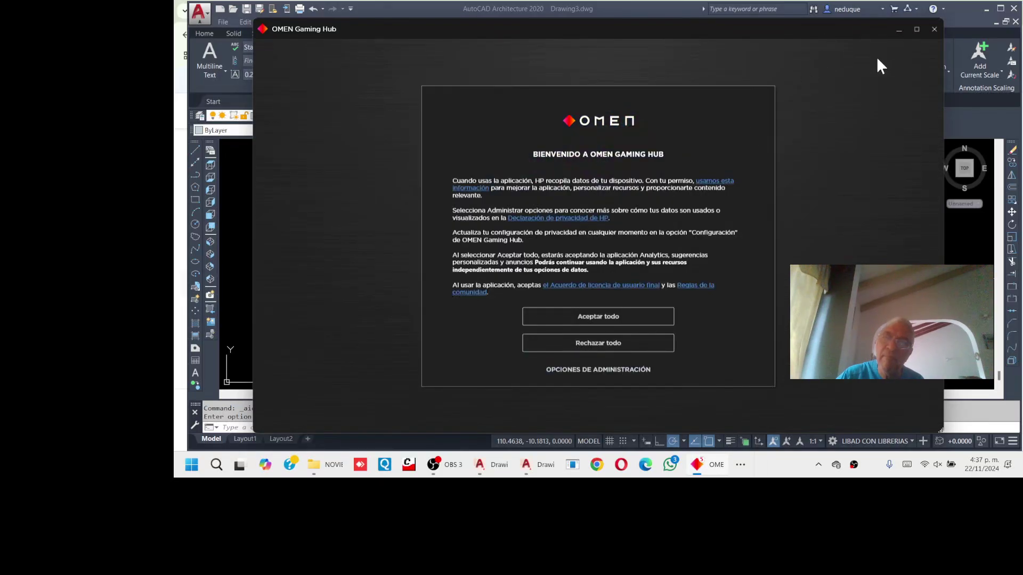
{"action": "left_click", "coordinate": [600, 342]}
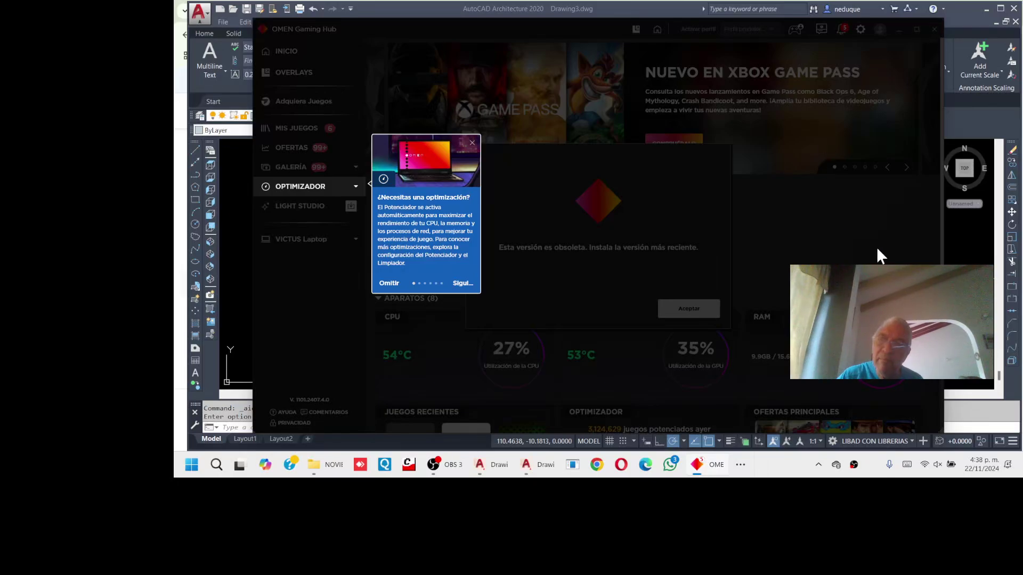
{"action": "left_click", "coordinate": [954, 242]}
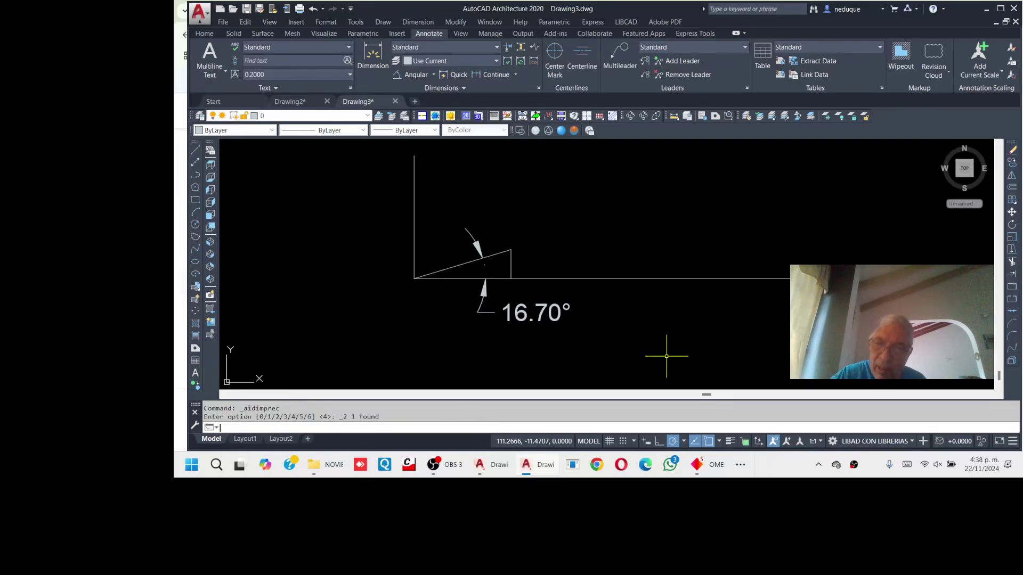
Switch to the Windows Calculator, subtract 16.7 from 90 to get the complementary angle, and close it
{"action": "key", "text": "XF86Calculator"}
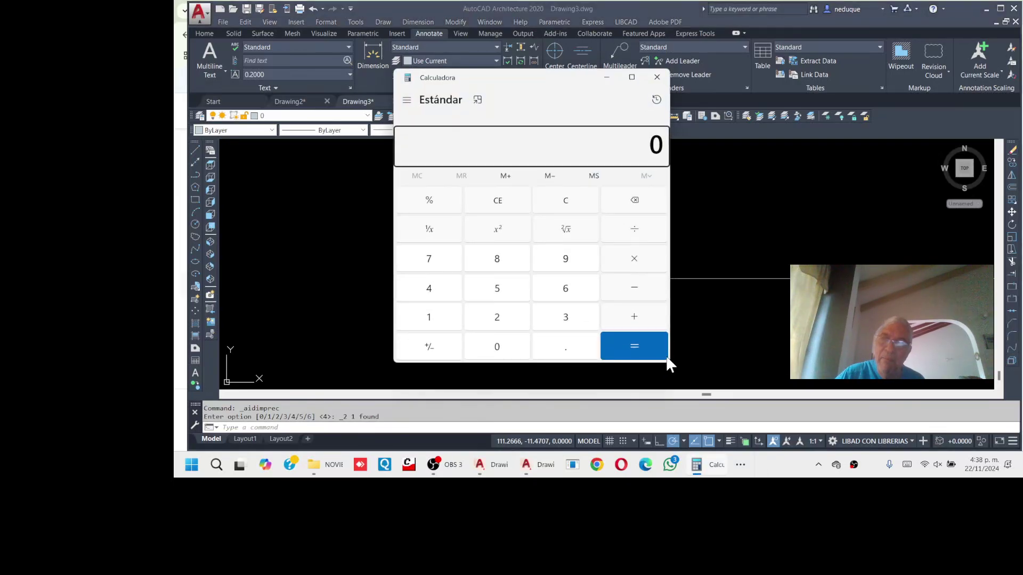
{"action": "left_click", "coordinate": [568, 262]}
{"action": "left_click", "coordinate": [502, 353]}
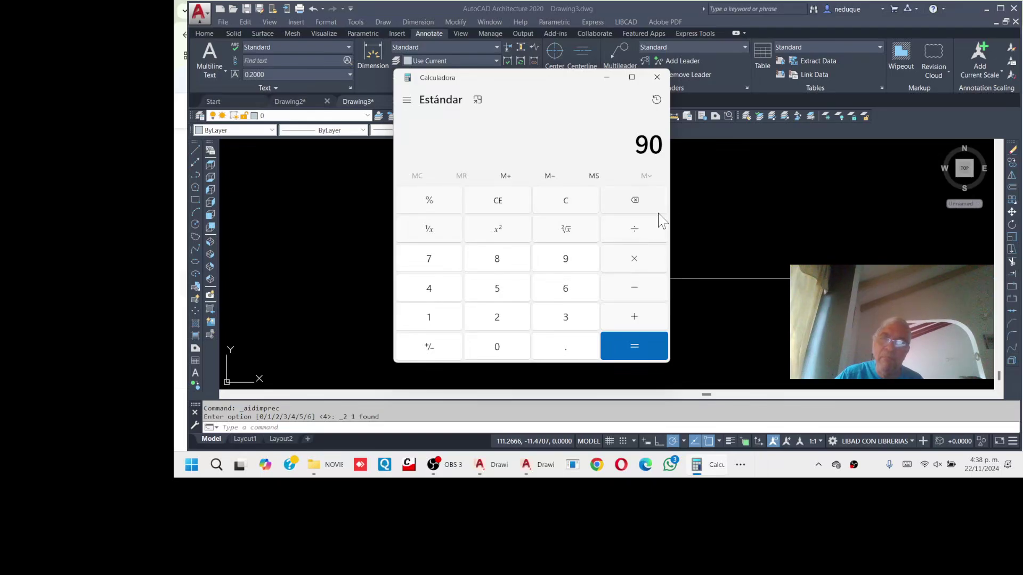
{"action": "left_click", "coordinate": [637, 288]}
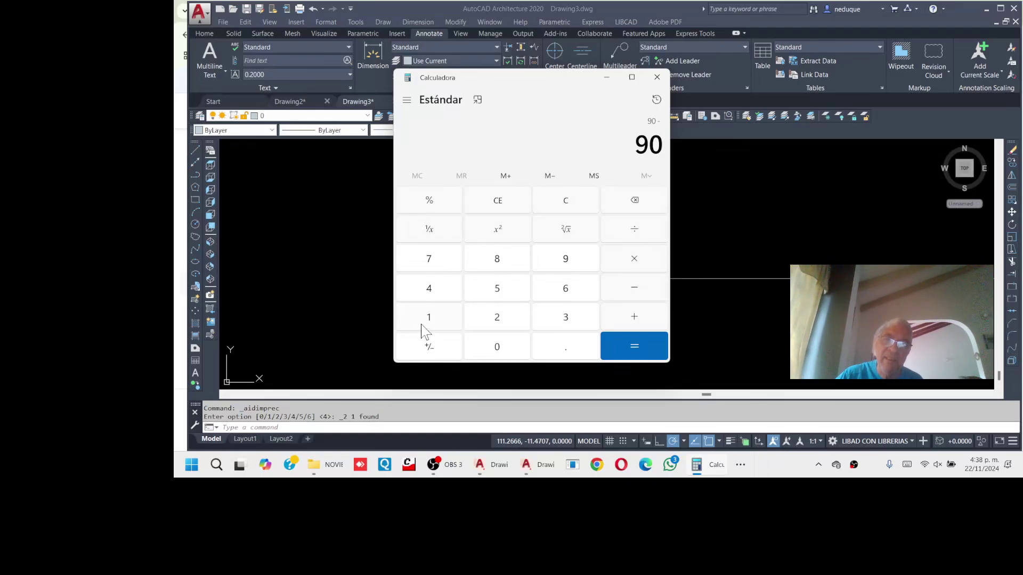
{"action": "left_click", "coordinate": [427, 324]}
{"action": "left_click", "coordinate": [561, 291]}
{"action": "left_click", "coordinate": [567, 353]}
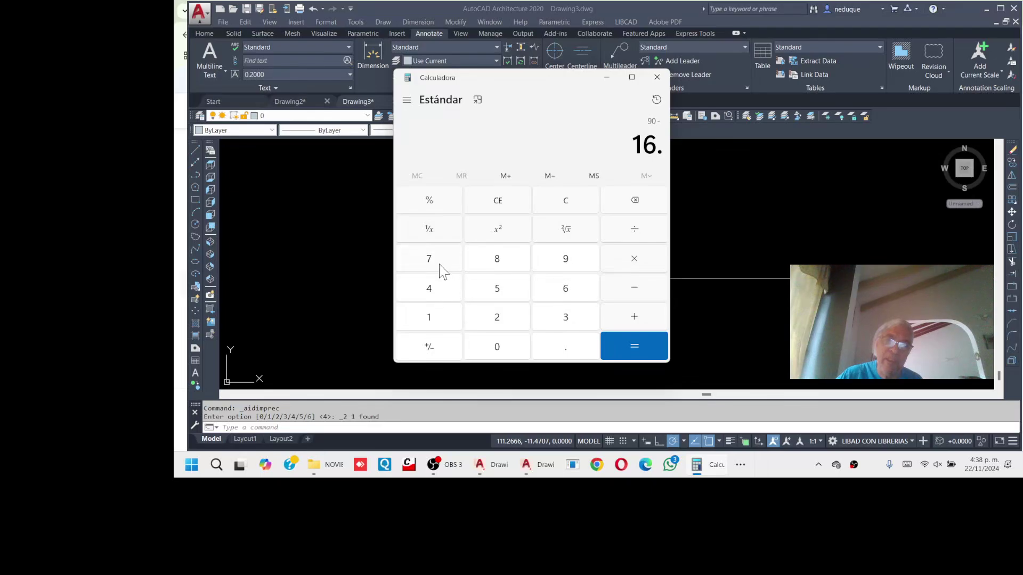
{"action": "left_click", "coordinate": [439, 261]}
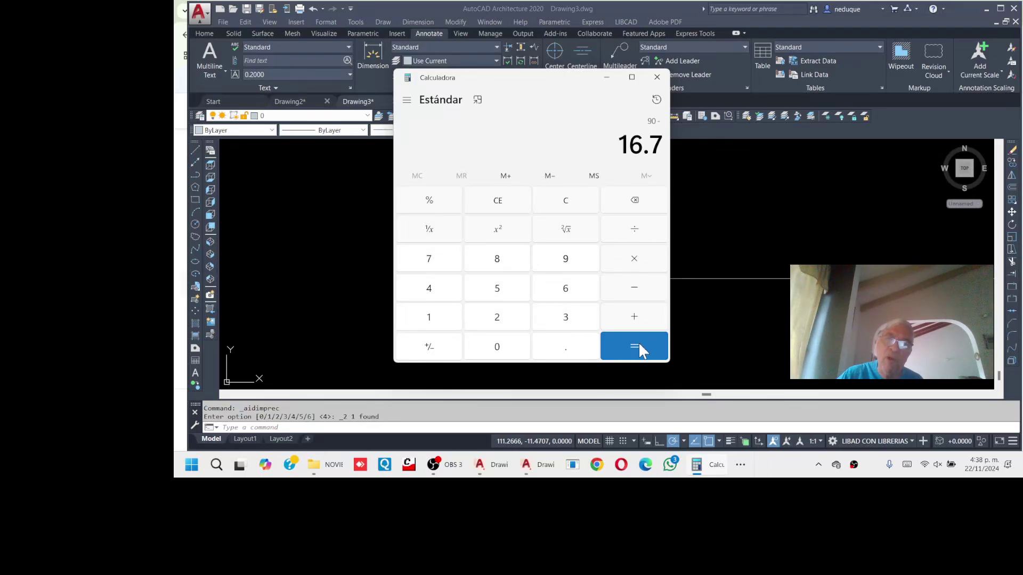
{"action": "left_click", "coordinate": [637, 349]}
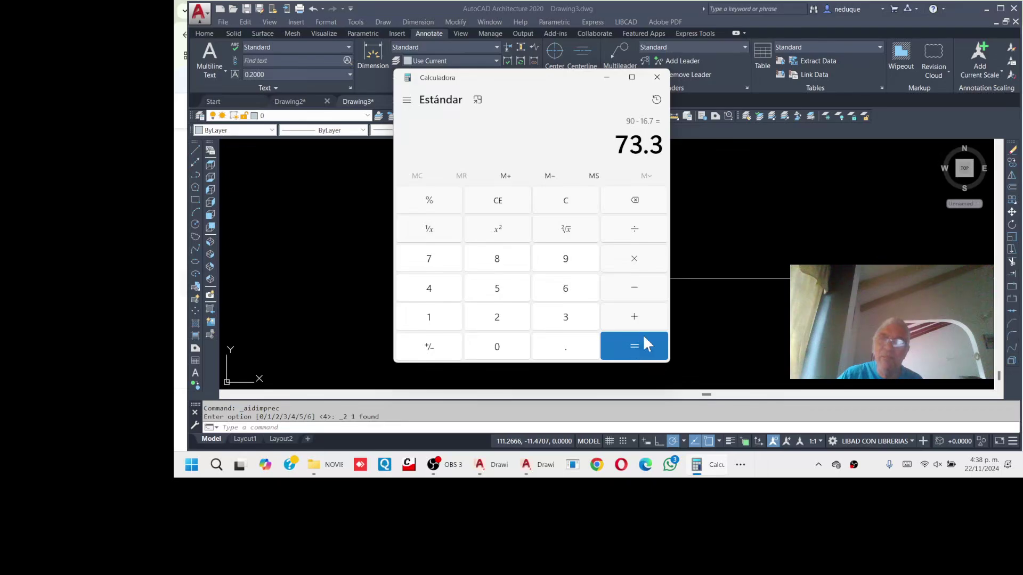
{"action": "left_click", "coordinate": [657, 78]}
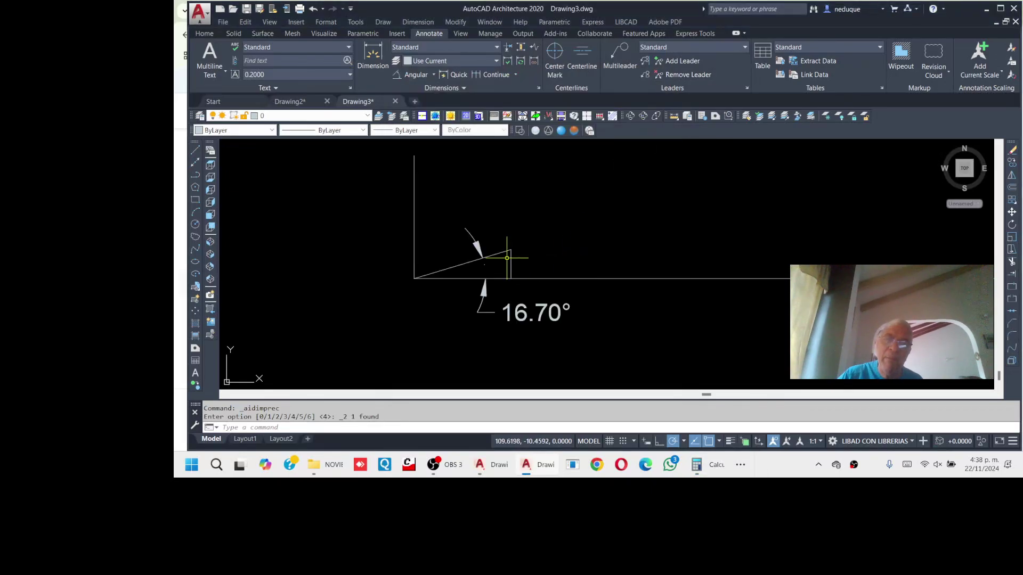
Add an angular dimension between the triangle's sloped line and the long vertical line, placing its arc above the triangle
{"action": "middle_click_drag", "start_coordinate": [423, 261], "coordinate": [513, 305]}
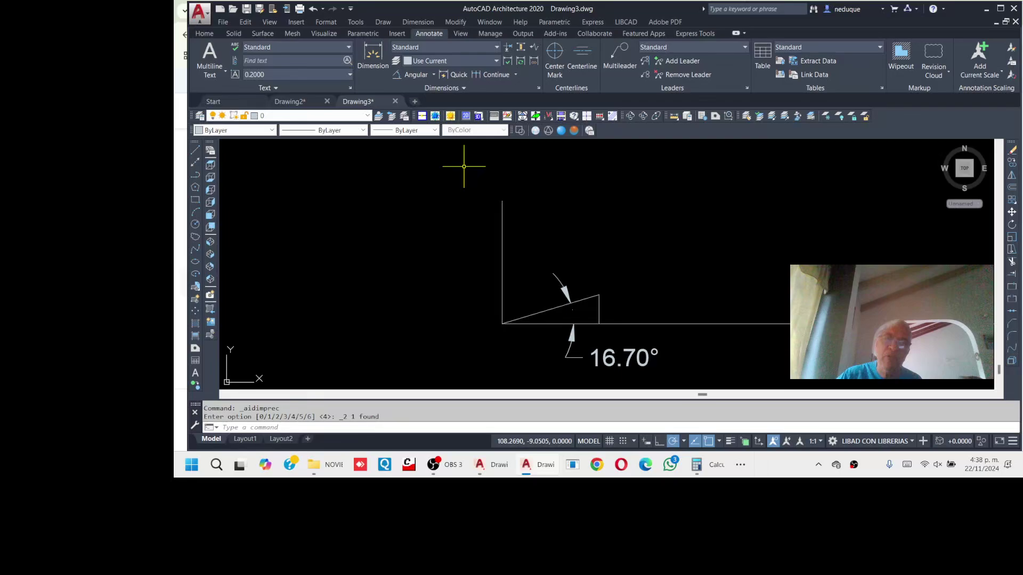
{"action": "left_click", "coordinate": [411, 75]}
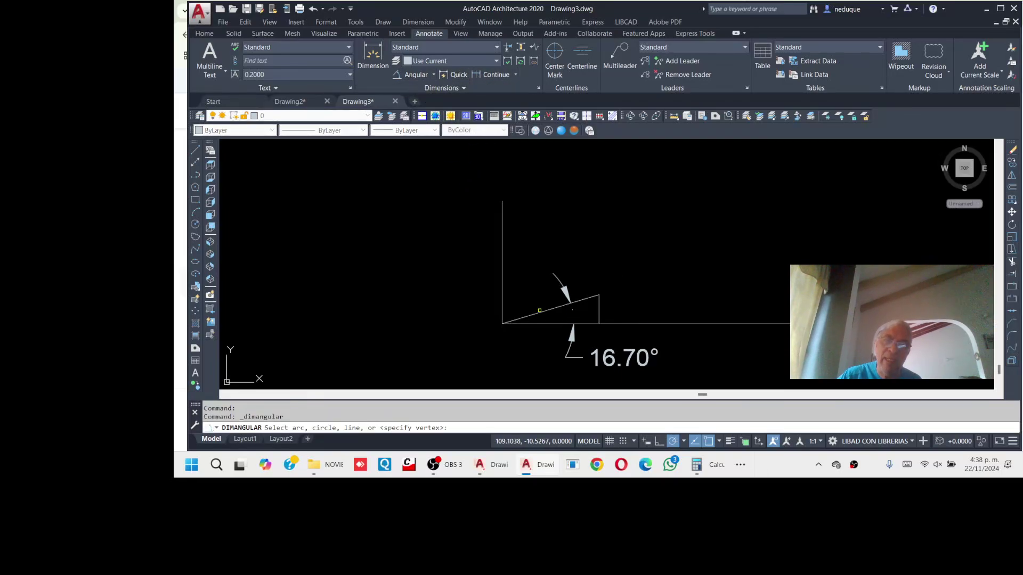
{"action": "left_click", "coordinate": [548, 312]}
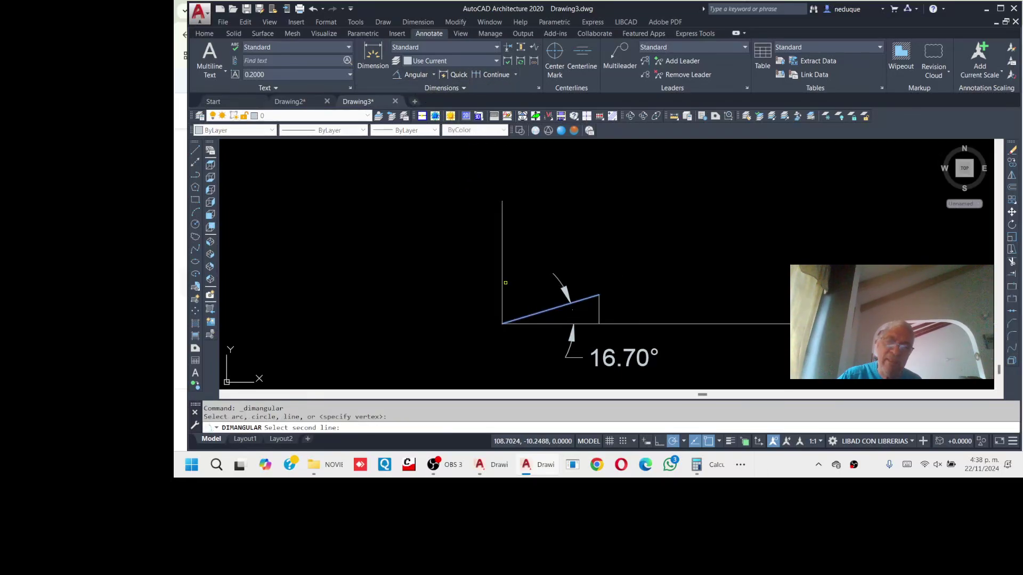
{"action": "left_click", "coordinate": [503, 281]}
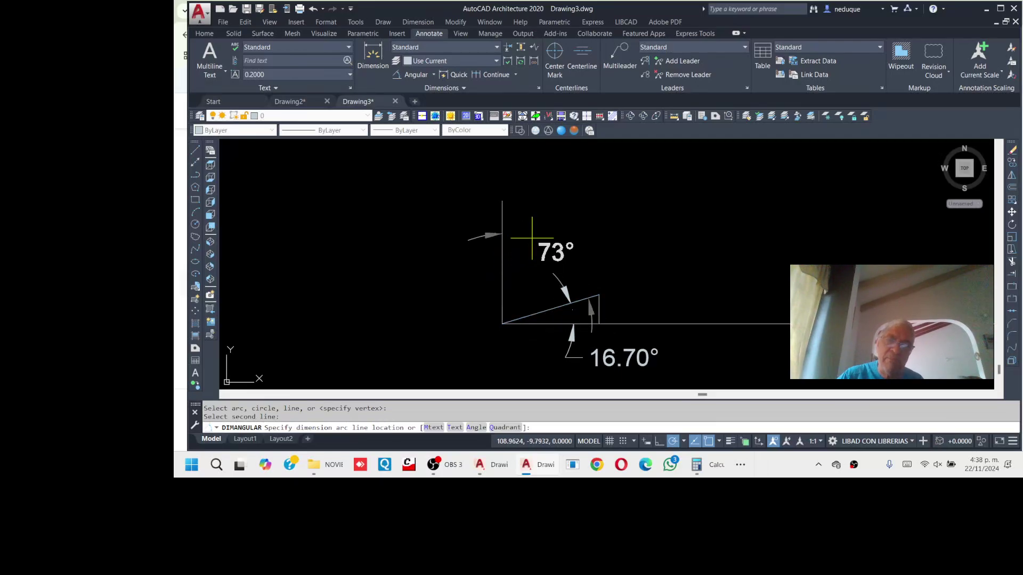
{"action": "left_click", "coordinate": [561, 214]}
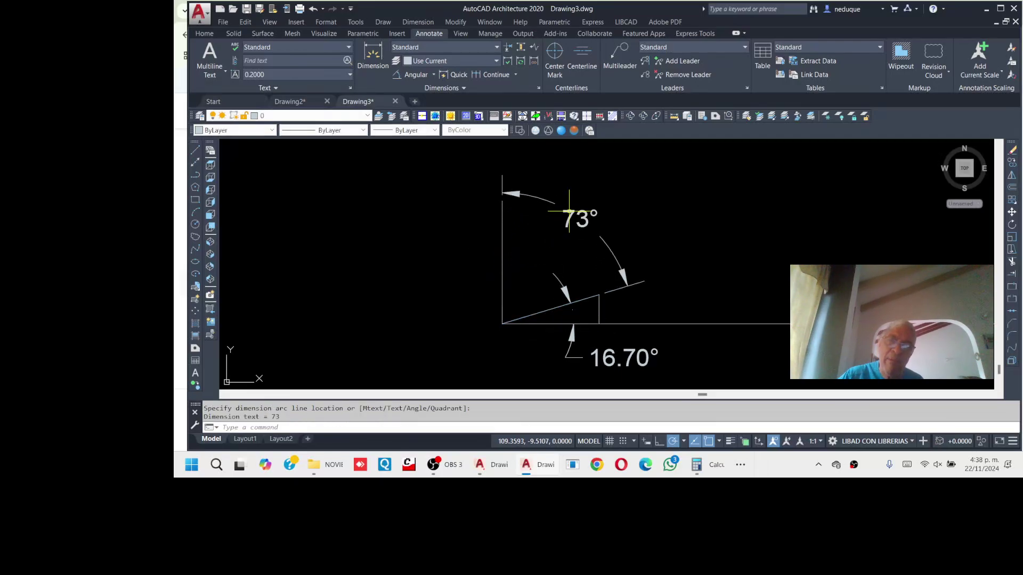
Set the precision of the angular dimension between the sloped and vertical lines to two decimal places (0.00)
{"action": "scroll", "coordinate": [562, 214], "scroll_direction": "up", "scroll_amount": 6}
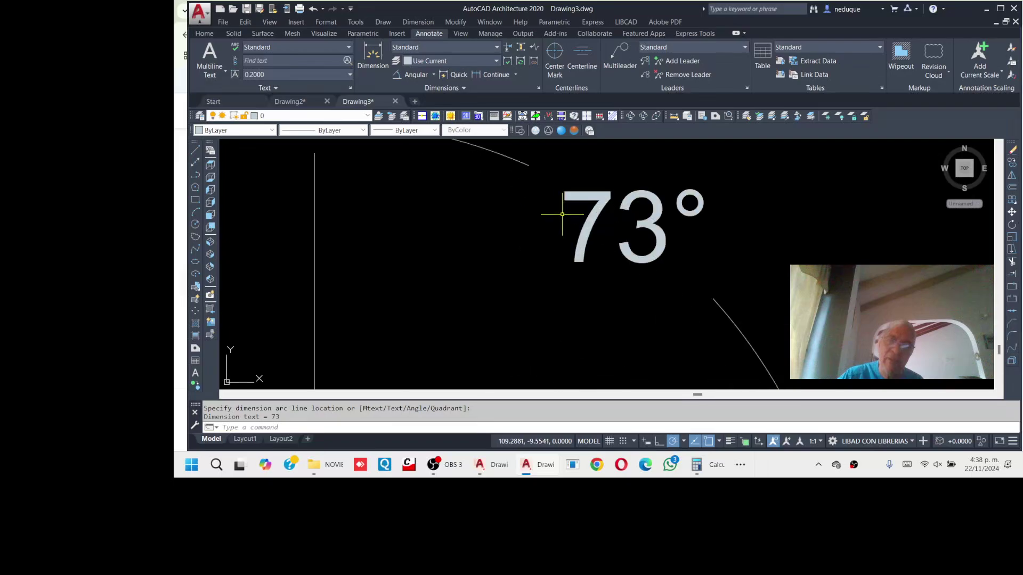
{"action": "left_click", "coordinate": [659, 200]}
{"action": "right_click", "coordinate": [659, 199]}
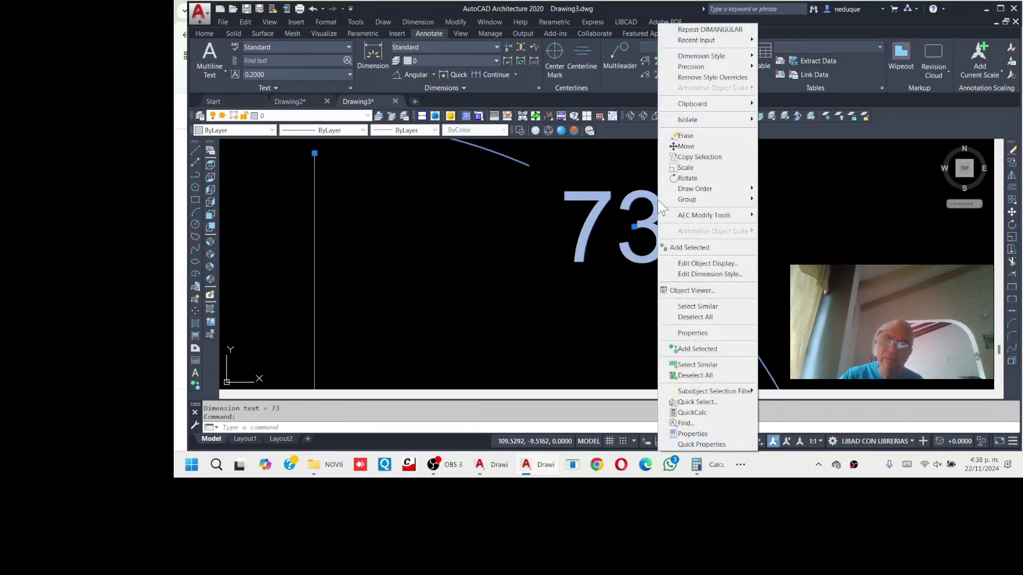
{"action": "mouse_move", "coordinate": [752, 67]}
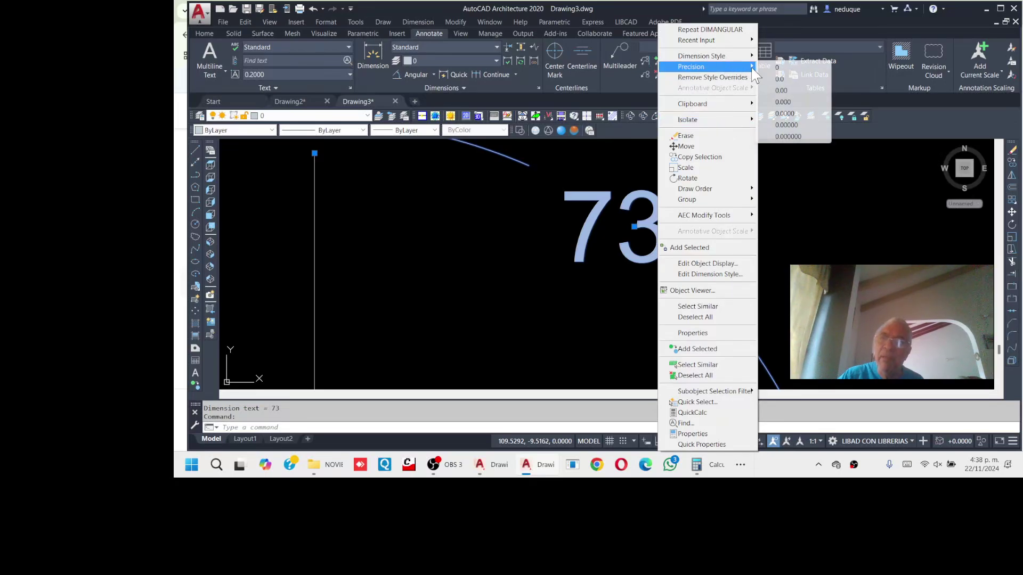
{"action": "left_click", "coordinate": [788, 92]}
{"action": "scroll", "coordinate": [609, 296], "scroll_direction": "down", "scroll_amount": 5}
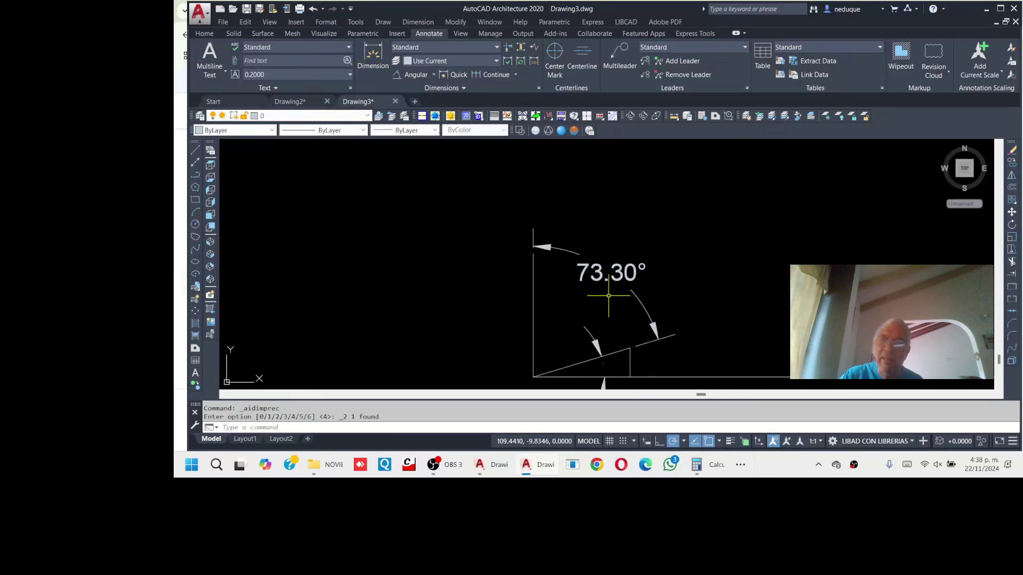
{"action": "scroll", "coordinate": [608, 295], "scroll_direction": "up", "scroll_amount": 5}
{"action": "scroll", "coordinate": [573, 256], "scroll_direction": "down", "scroll_amount": 5}
{"action": "scroll", "coordinate": [575, 257], "scroll_direction": "up", "scroll_amount": 2}
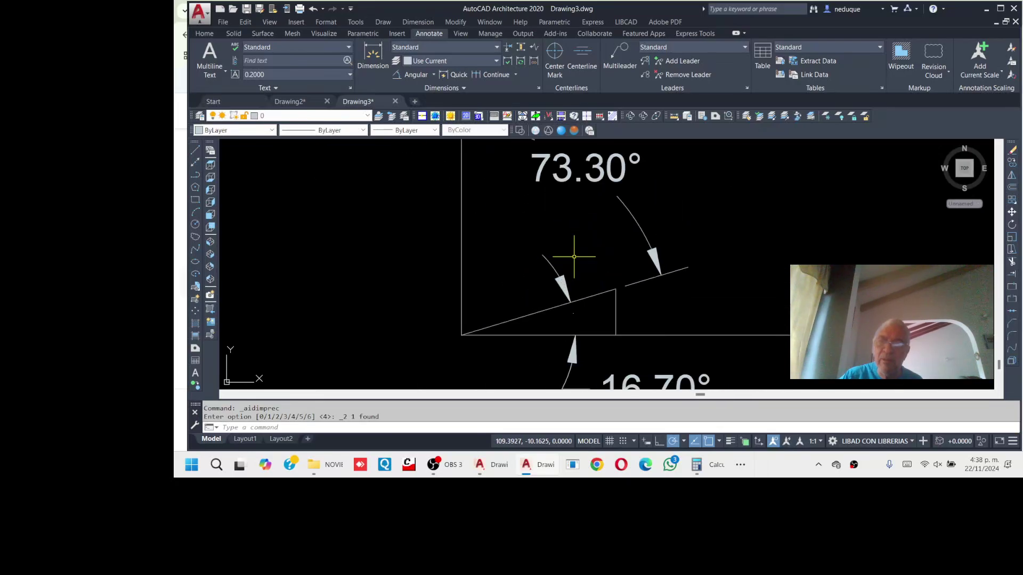
{"action": "scroll", "coordinate": [575, 257], "scroll_direction": "down", "scroll_amount": 4}
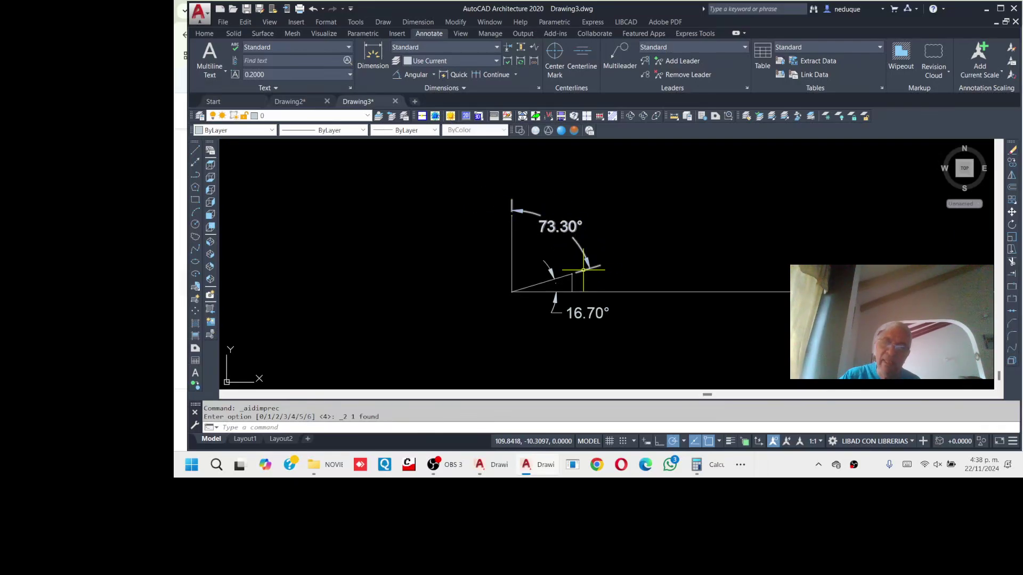
Stretch the upper end of the triangle's short vertical line straight up by 0.1
{"action": "scroll", "coordinate": [613, 264], "scroll_direction": "up", "scroll_amount": 5}
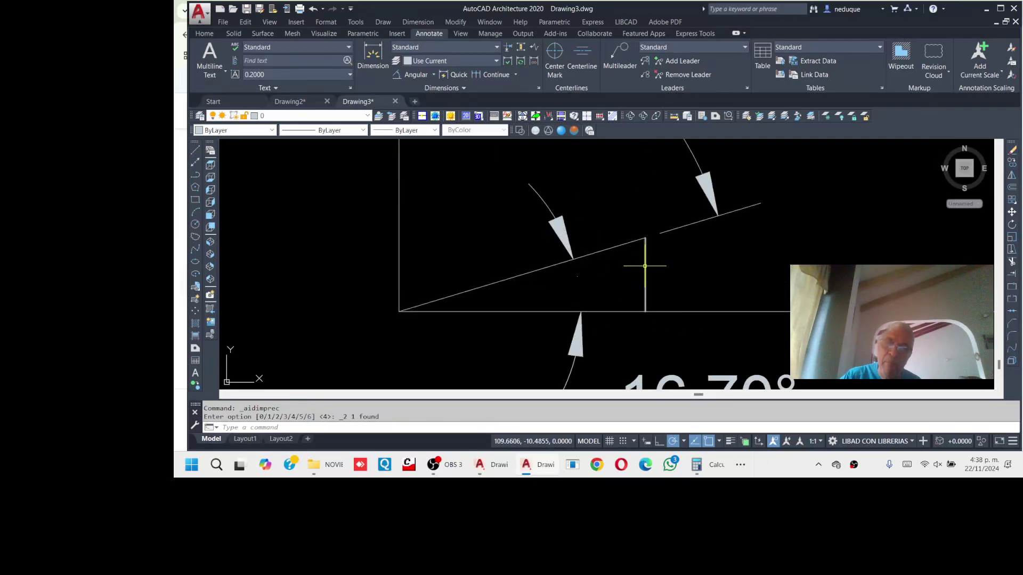
{"action": "left_click", "coordinate": [645, 266]}
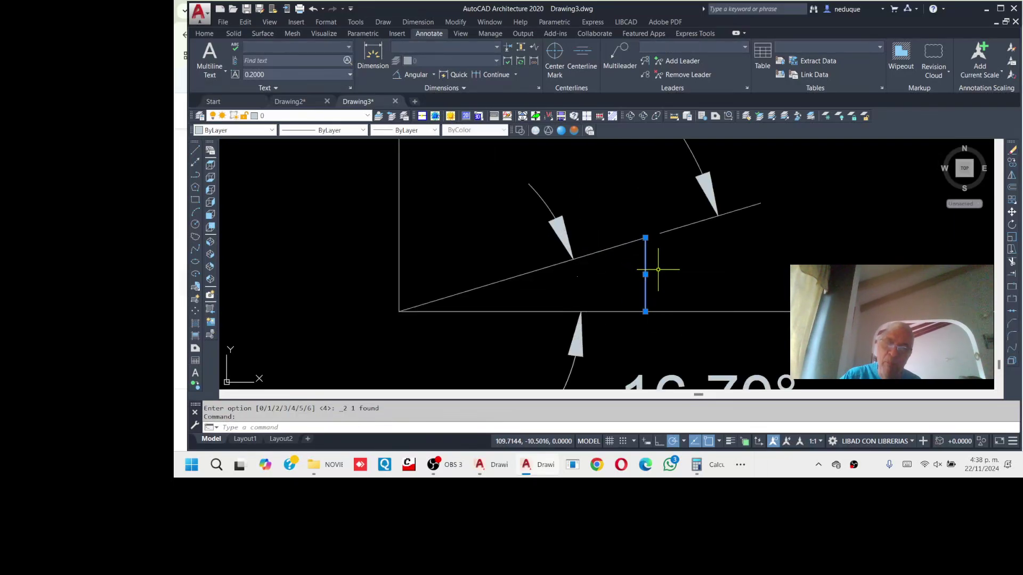
{"action": "left_click", "coordinate": [645, 238]}
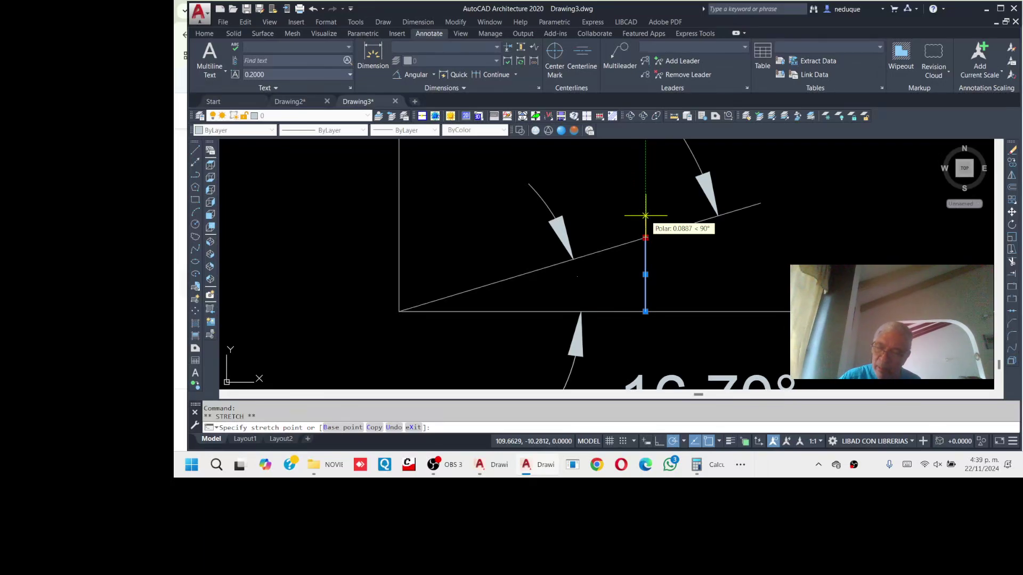
{"action": "type", "text": ".1"}
{"action": "key", "text": "Return"}
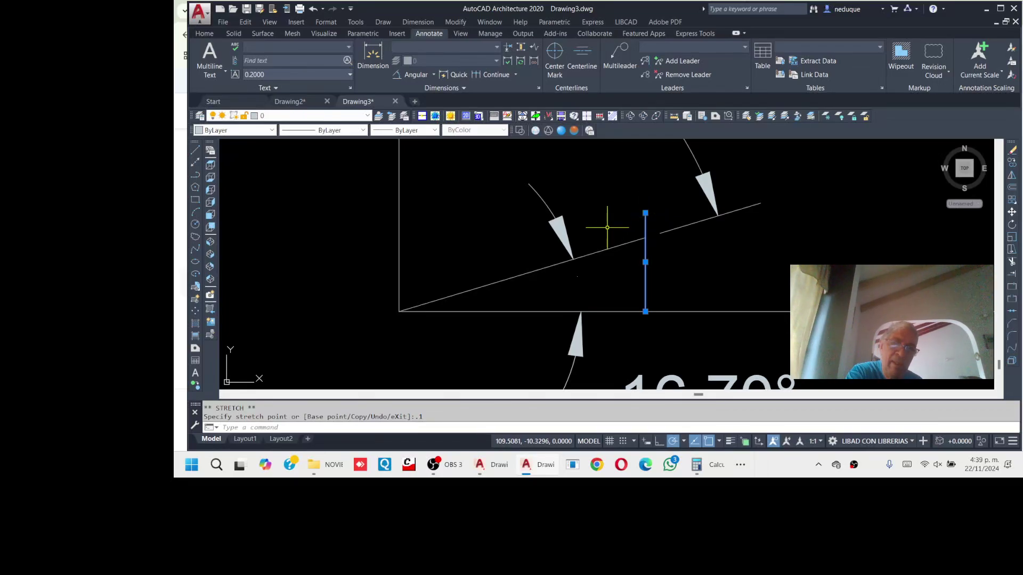
{"action": "key", "text": "Escape"}
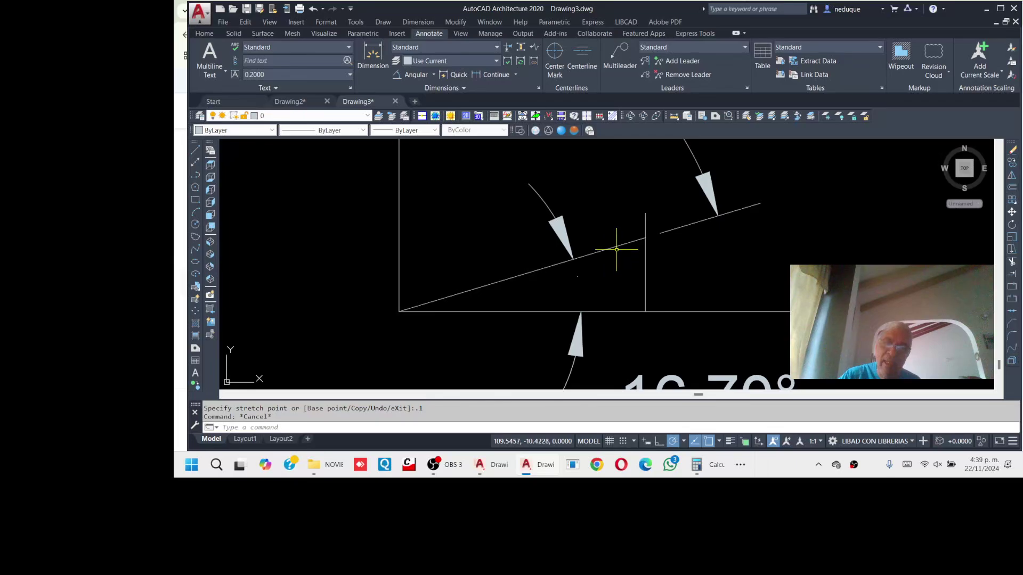
Stretch the sloped line's upper end to the top of the lengthened short vertical line and inspect both angular dimensions
{"action": "left_click", "coordinate": [616, 249]}
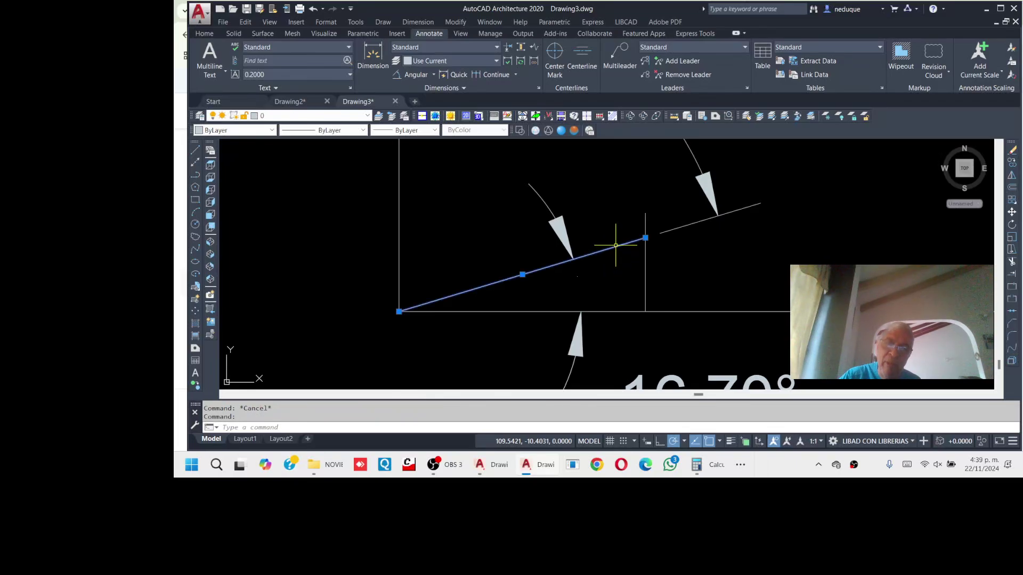
{"action": "left_click", "coordinate": [645, 237]}
{"action": "scroll", "coordinate": [619, 230], "scroll_direction": "down", "scroll_amount": 5}
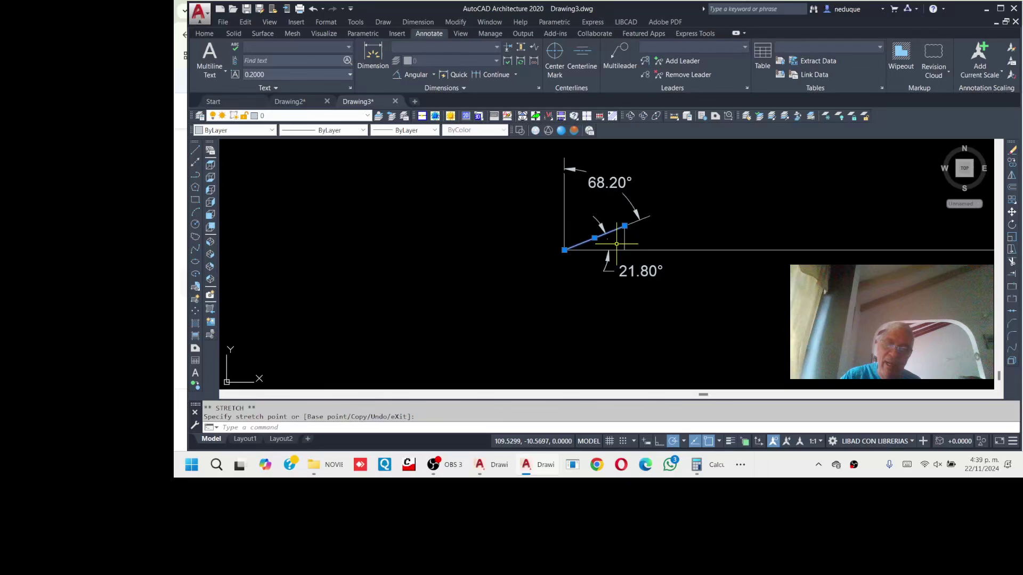
{"action": "scroll", "coordinate": [617, 244], "scroll_direction": "up", "scroll_amount": 4}
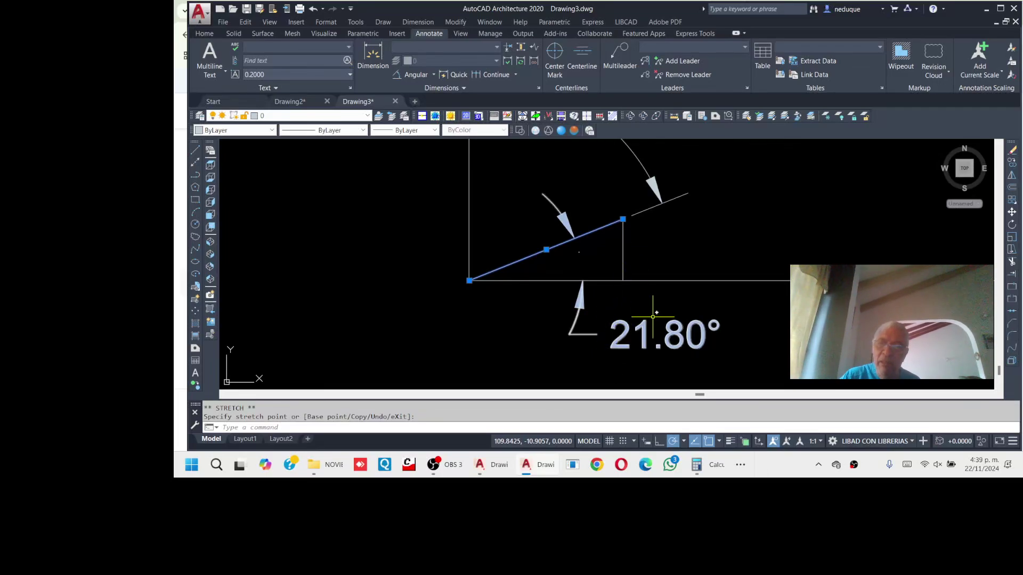
{"action": "scroll", "coordinate": [657, 278], "scroll_direction": "down", "scroll_amount": 5}
{"action": "scroll", "coordinate": [649, 213], "scroll_direction": "up", "scroll_amount": 5}
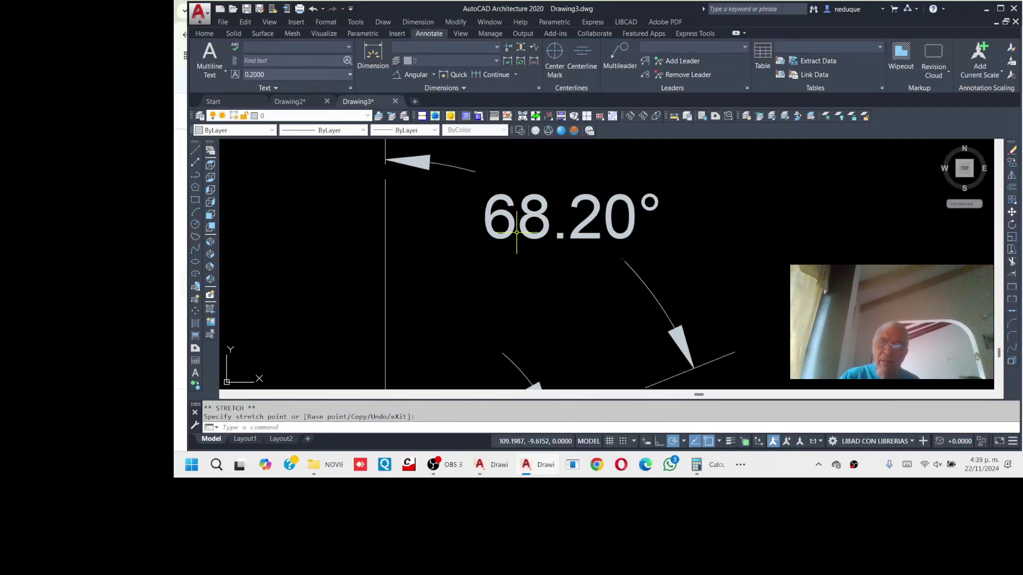
Add a vertical linear dimension to the triangle's short vertical line, placing it outside the triangle beyond that line
{"action": "scroll", "coordinate": [542, 208], "scroll_direction": "down", "scroll_amount": 6}
{"action": "scroll", "coordinate": [571, 263], "scroll_direction": "up", "scroll_amount": 4}
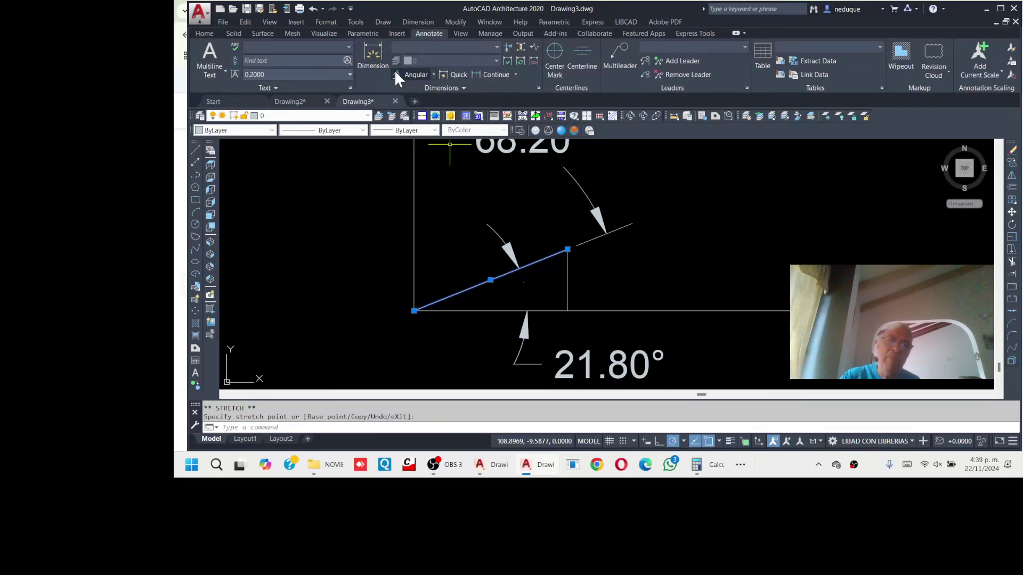
{"action": "left_click", "coordinate": [434, 74]}
{"action": "left_click", "coordinate": [415, 92]}
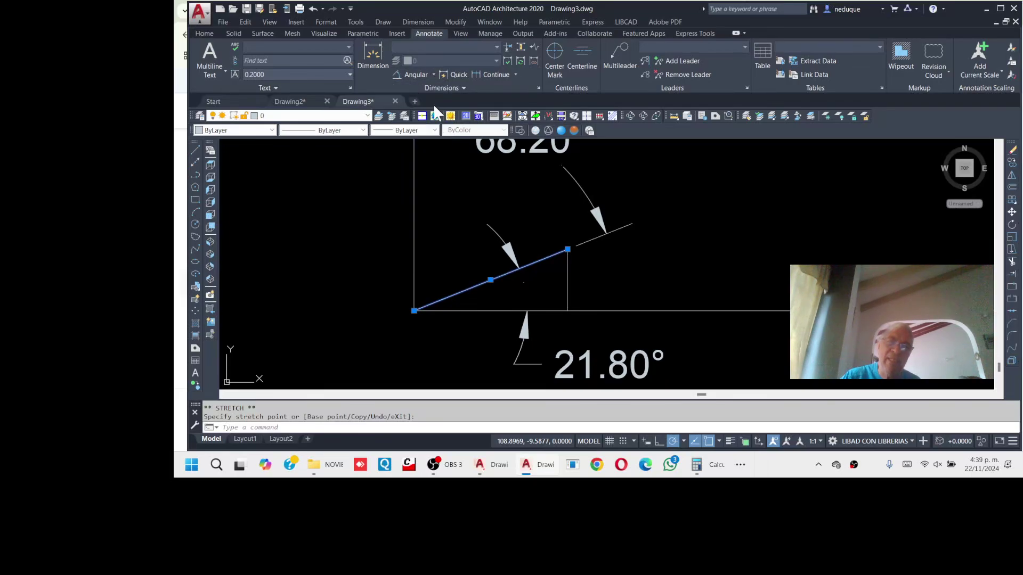
{"action": "left_click", "coordinate": [568, 249]}
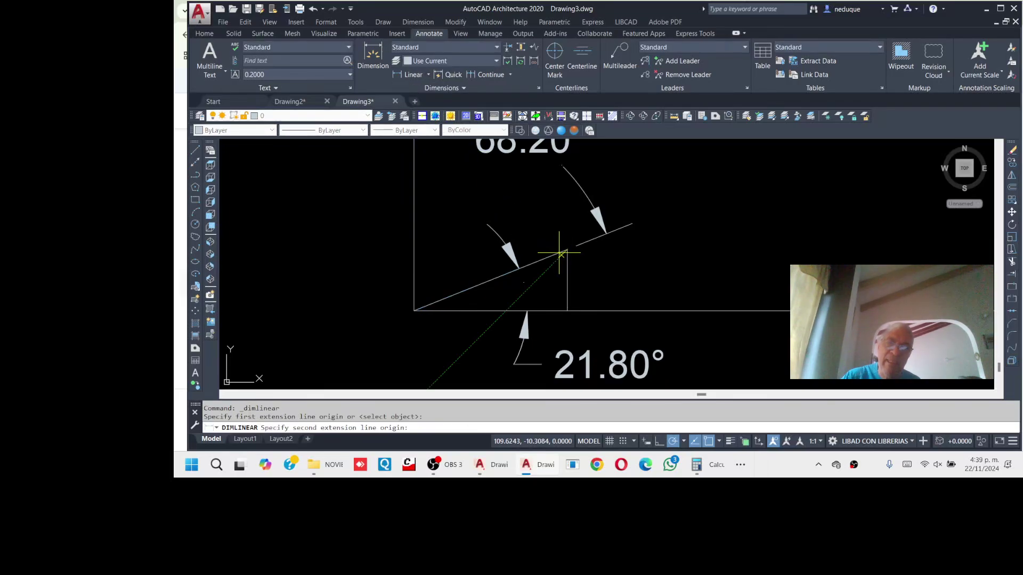
{"action": "left_click", "coordinate": [567, 311]}
{"action": "left_click", "coordinate": [713, 264]}
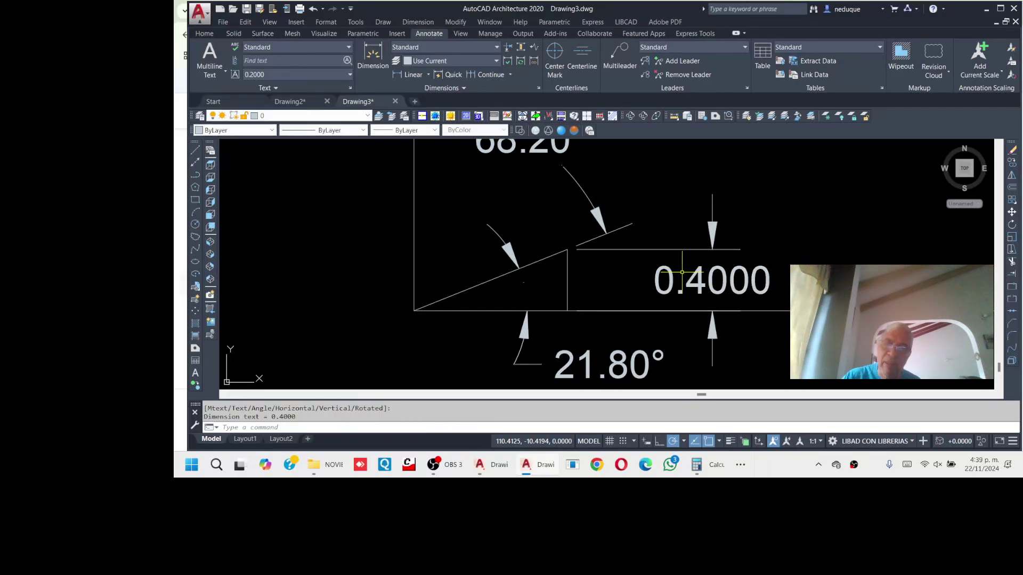
Set the precision of the short vertical line's linear dimension to two decimal places (0.00)
{"action": "left_click", "coordinate": [699, 269]}
{"action": "right_click", "coordinate": [699, 269]}
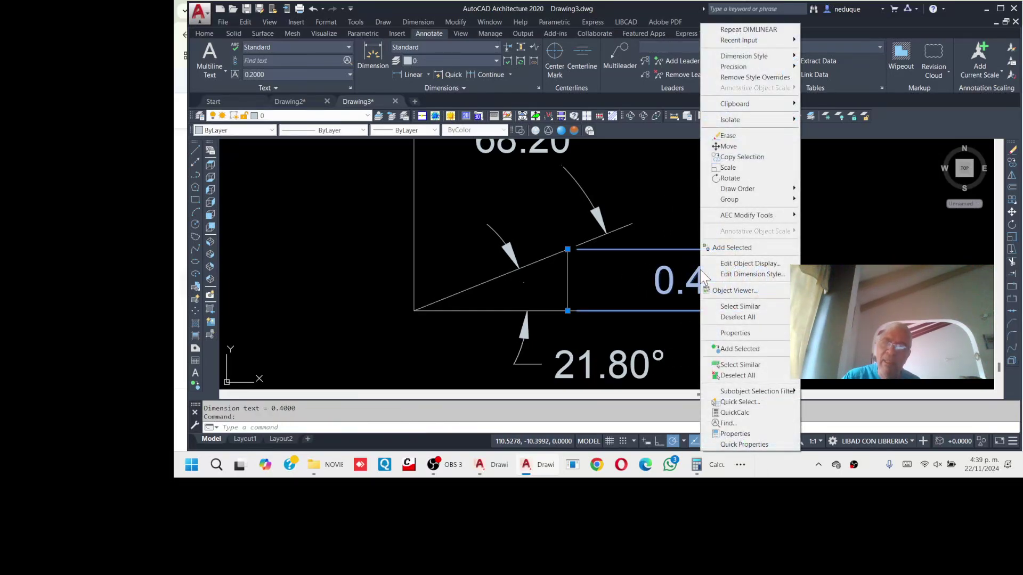
{"action": "mouse_move", "coordinate": [768, 69]}
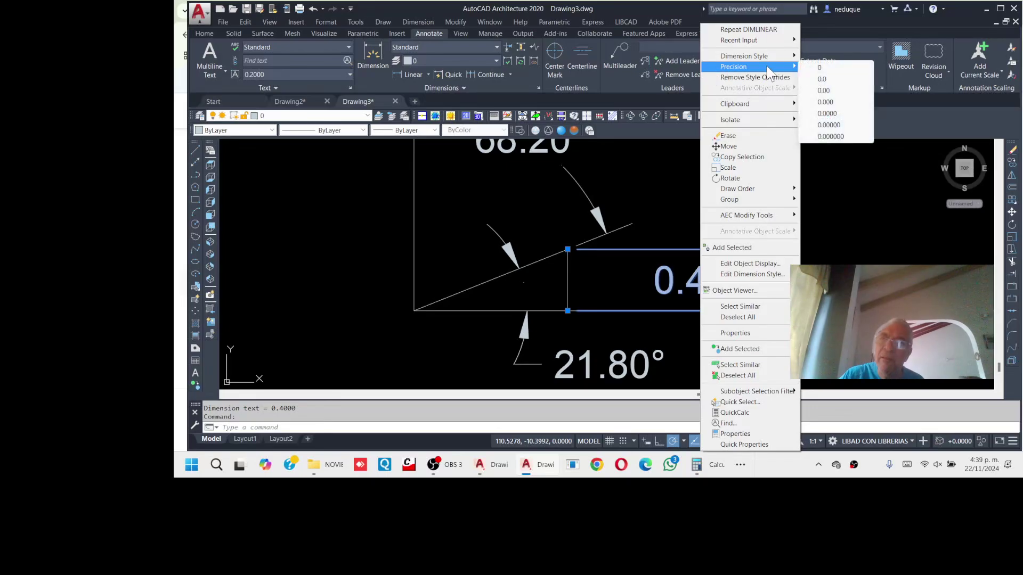
{"action": "left_click", "coordinate": [823, 91]}
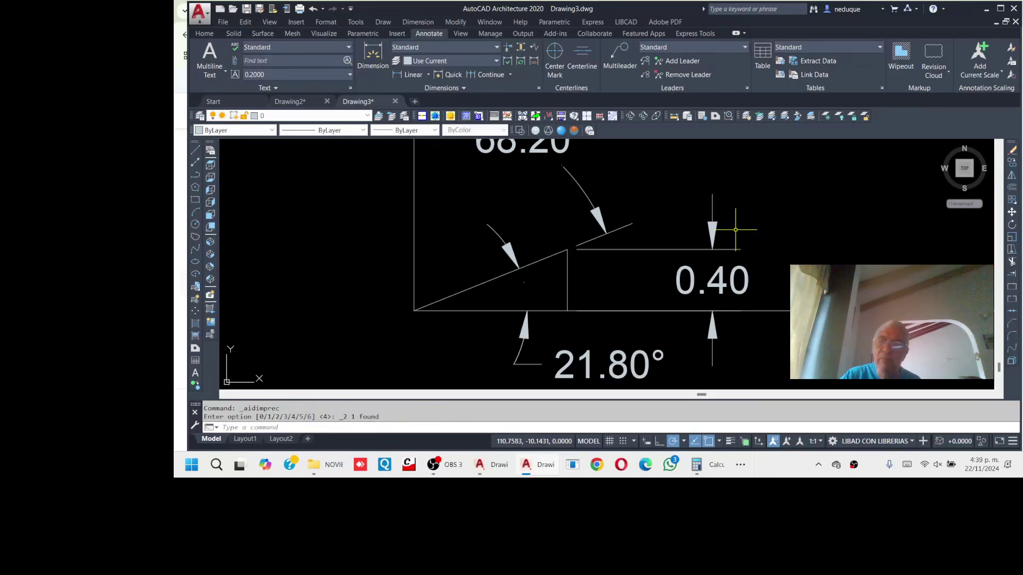
Examine the triangle's height dimension, both angular dimensions and the corner where the sloped line meets the short vertical line
{"action": "scroll", "coordinate": [661, 249], "scroll_direction": "down", "scroll_amount": 2}
{"action": "scroll", "coordinate": [605, 254], "scroll_direction": "up", "scroll_amount": 4}
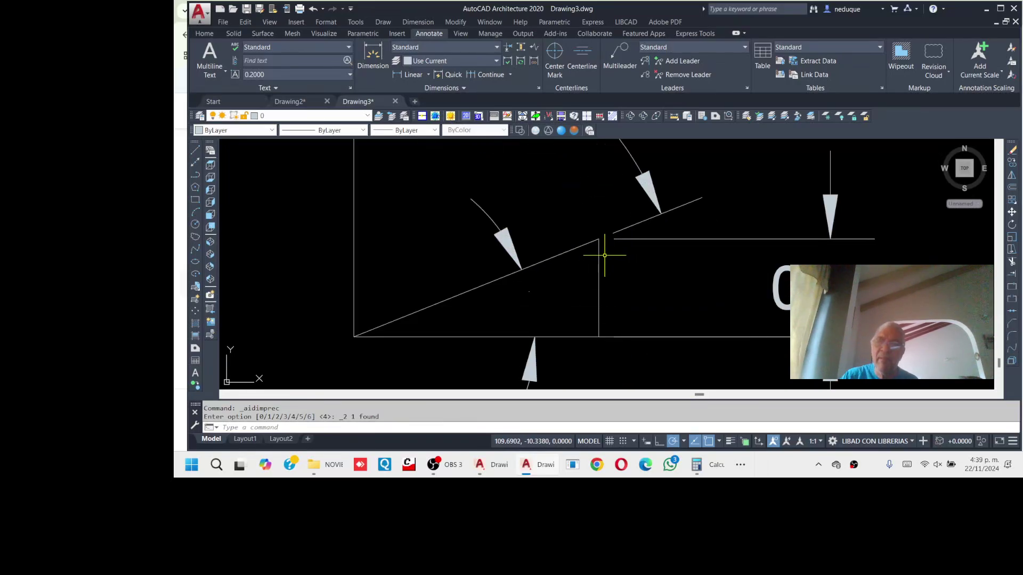
{"action": "scroll", "coordinate": [570, 200], "scroll_direction": "down", "scroll_amount": 2}
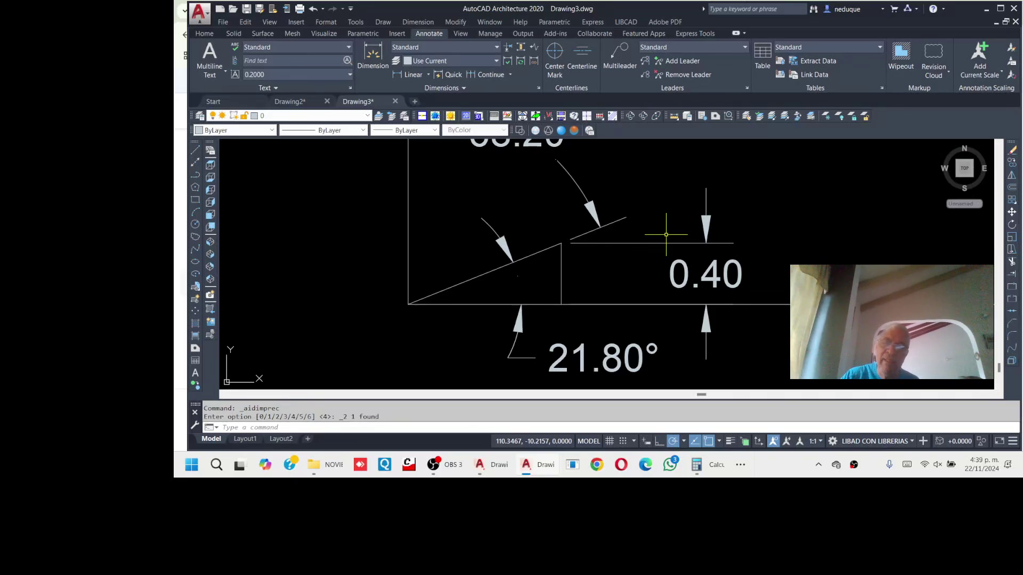
{"action": "scroll", "coordinate": [693, 218], "scroll_direction": "down", "scroll_amount": 5}
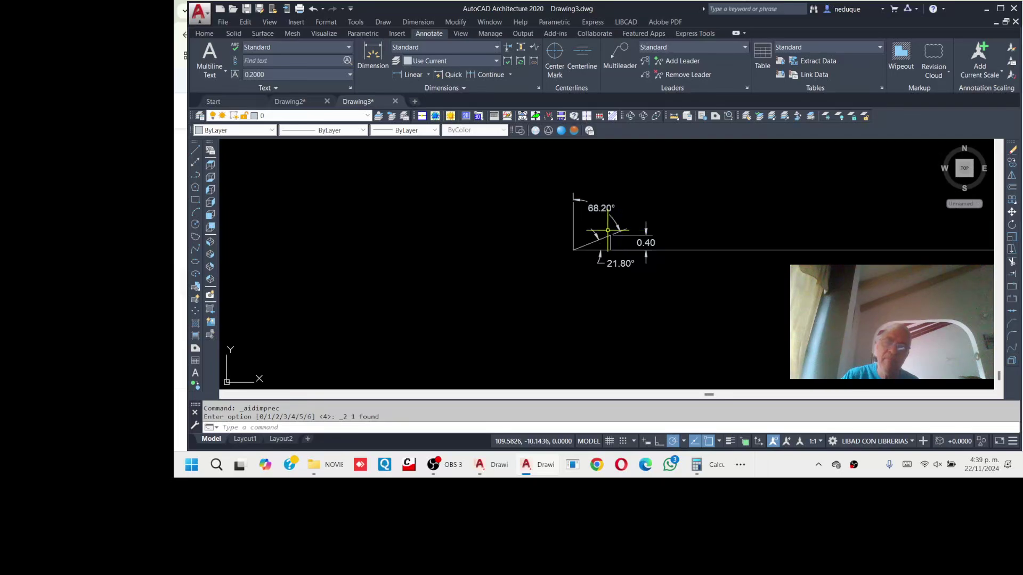
{"action": "scroll", "coordinate": [711, 204], "scroll_direction": "up", "scroll_amount": 5}
{"action": "scroll", "coordinate": [714, 201], "scroll_direction": "down", "scroll_amount": 5}
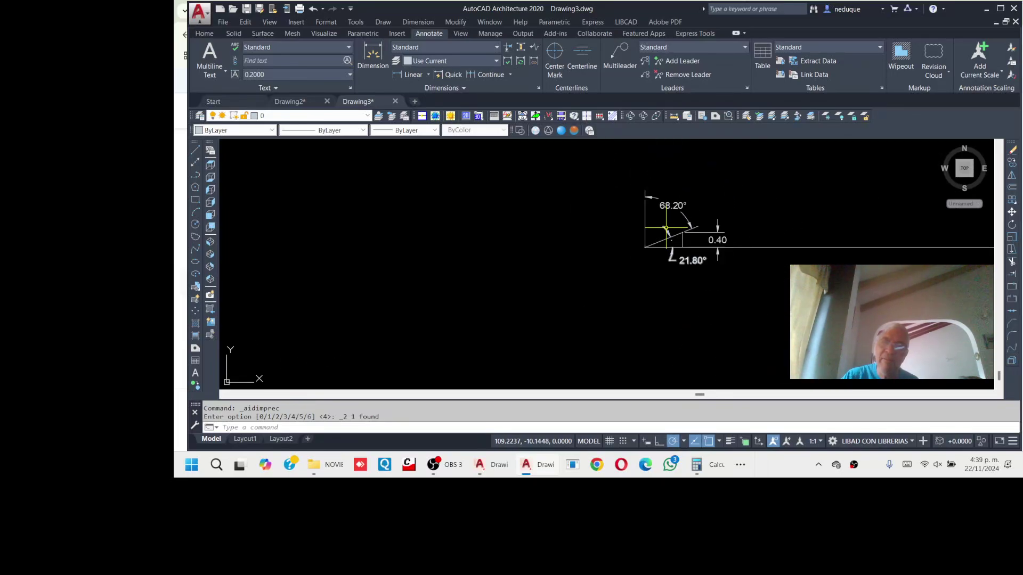
{"action": "scroll", "coordinate": [684, 218], "scroll_direction": "up", "scroll_amount": 3}
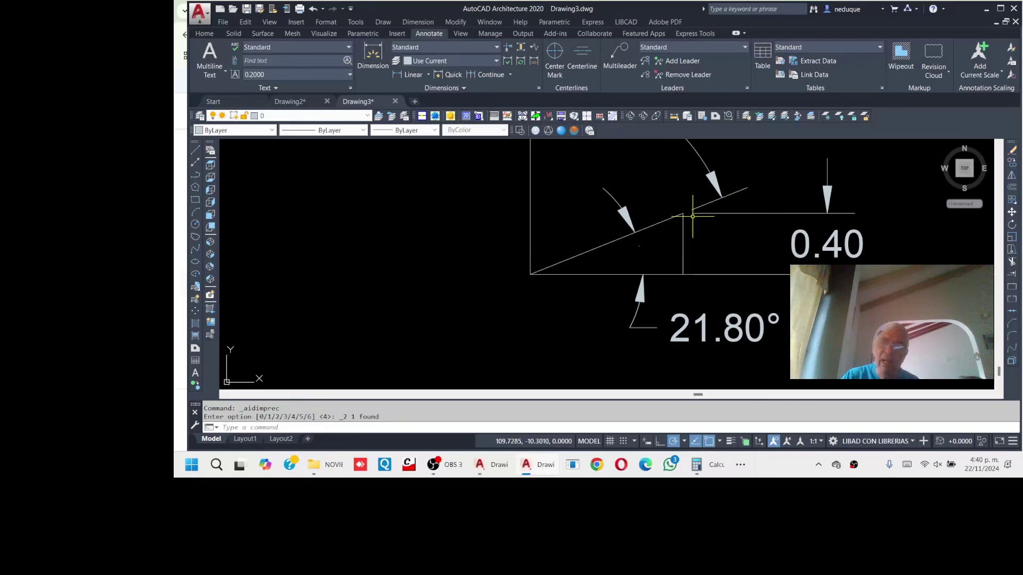
{"action": "scroll", "coordinate": [653, 226], "scroll_direction": "up", "scroll_amount": 4}
{"action": "scroll", "coordinate": [629, 227], "scroll_direction": "down", "scroll_amount": 4}
{"action": "scroll", "coordinate": [615, 232], "scroll_direction": "up", "scroll_amount": 3}
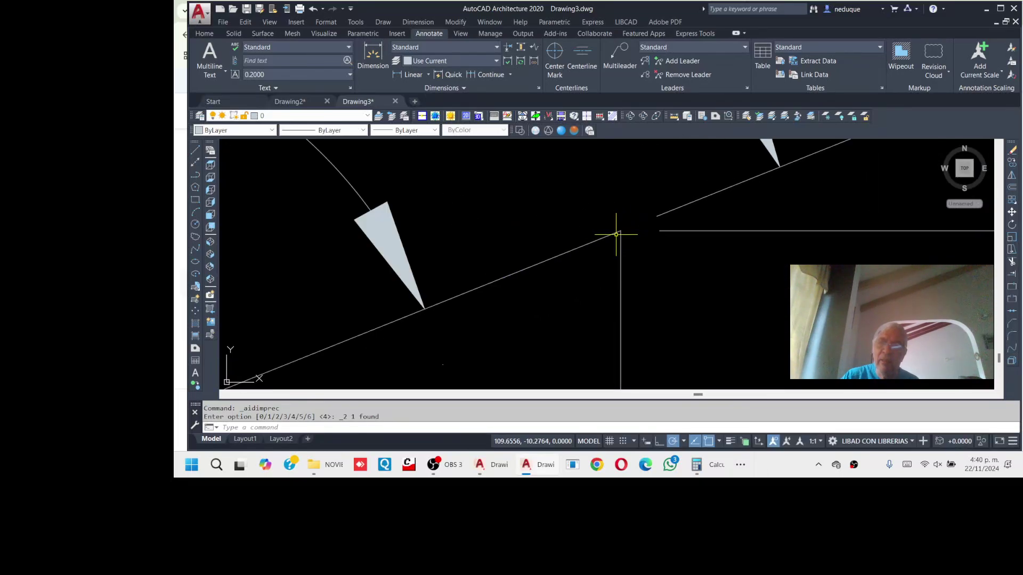
{"action": "scroll", "coordinate": [613, 243], "scroll_direction": "down", "scroll_amount": 3}
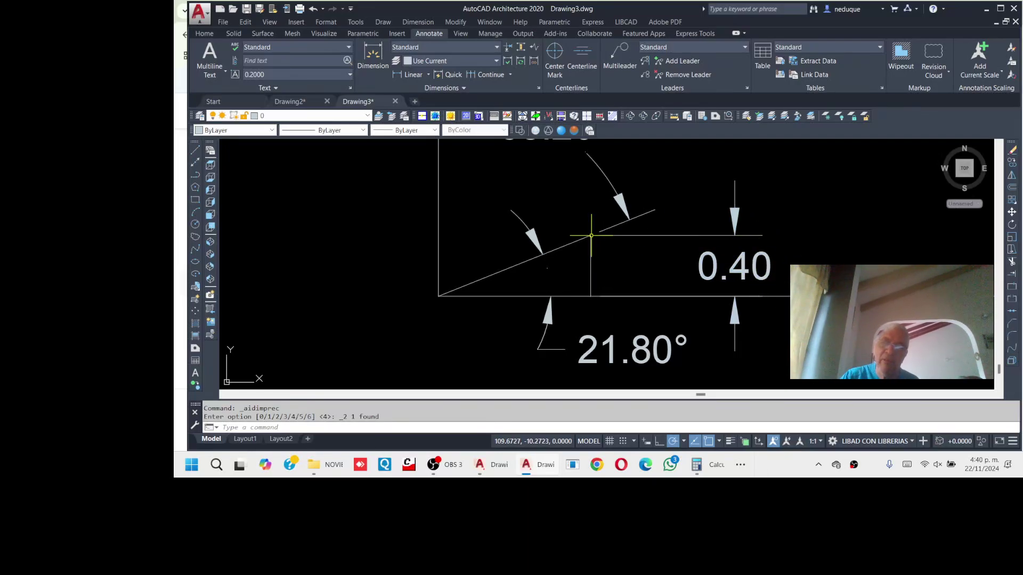
Stretch the triangle's upper corner, together with the attached lines and dimensions, straight down by 0.05
{"action": "scroll", "coordinate": [592, 230], "scroll_direction": "up", "scroll_amount": 4}
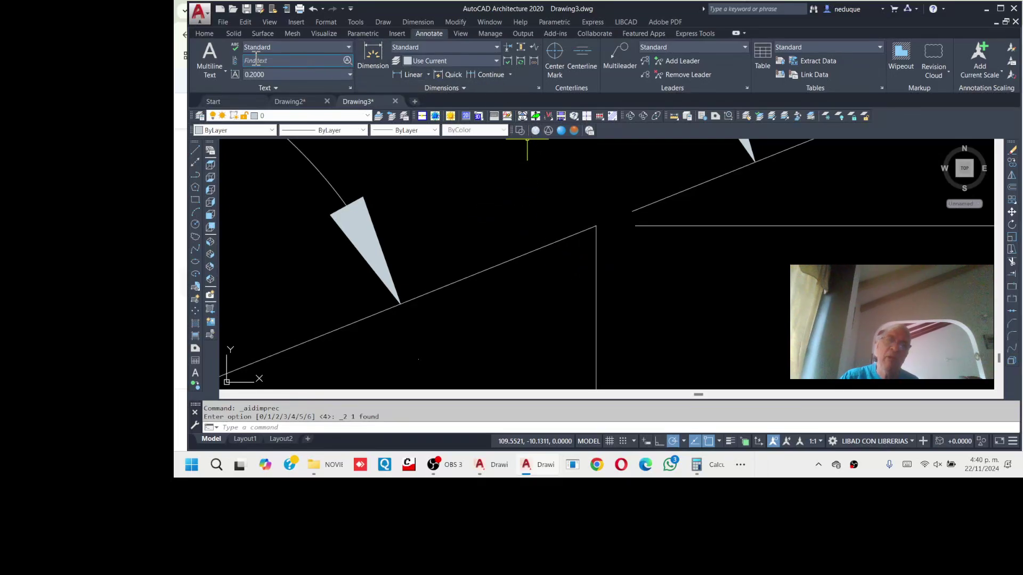
{"action": "left_click", "coordinate": [205, 33]}
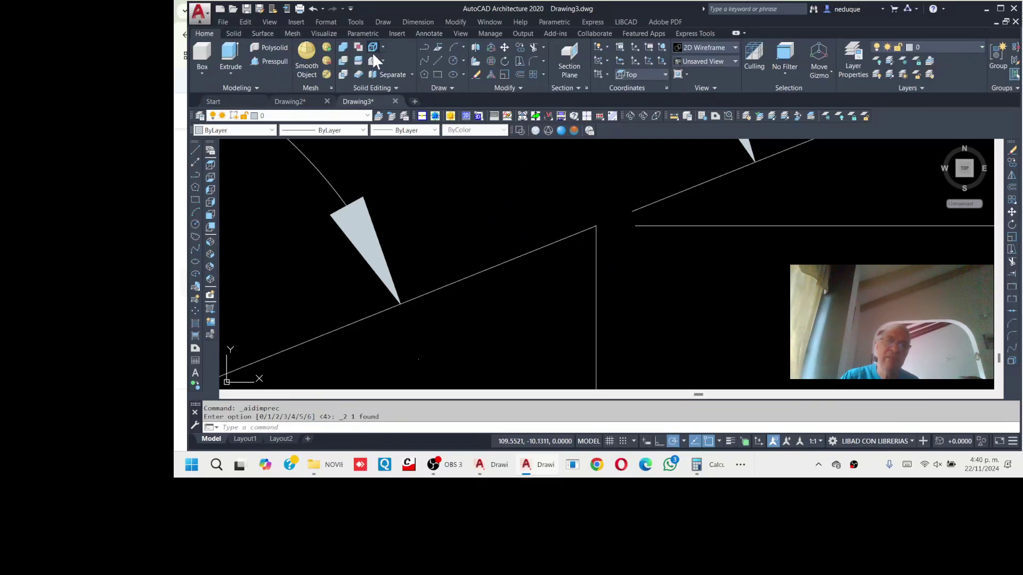
{"action": "left_click", "coordinate": [520, 61]}
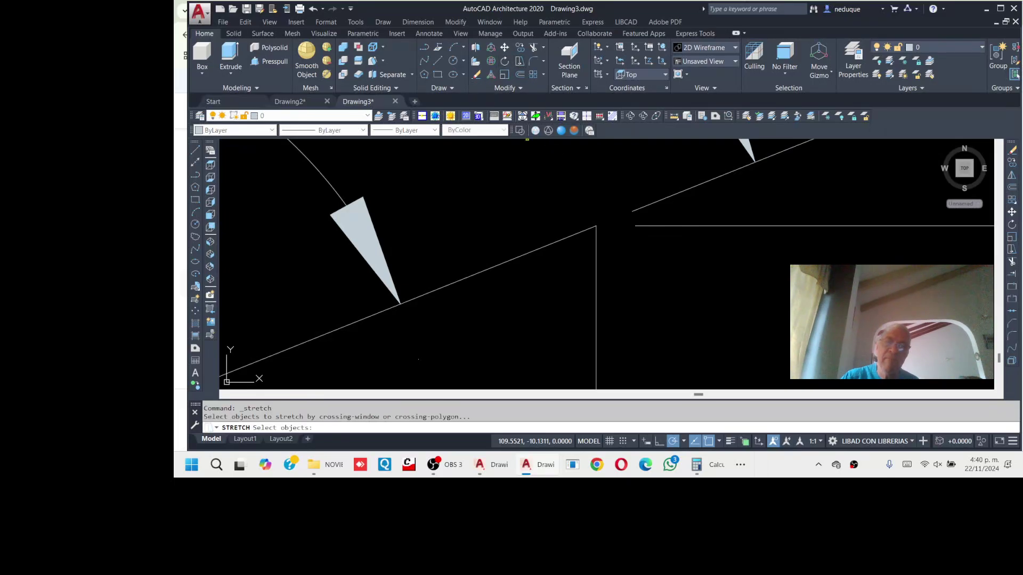
{"action": "left_click", "coordinate": [606, 232]}
{"action": "left_click", "coordinate": [586, 211]}
{"action": "key", "text": "Return"}
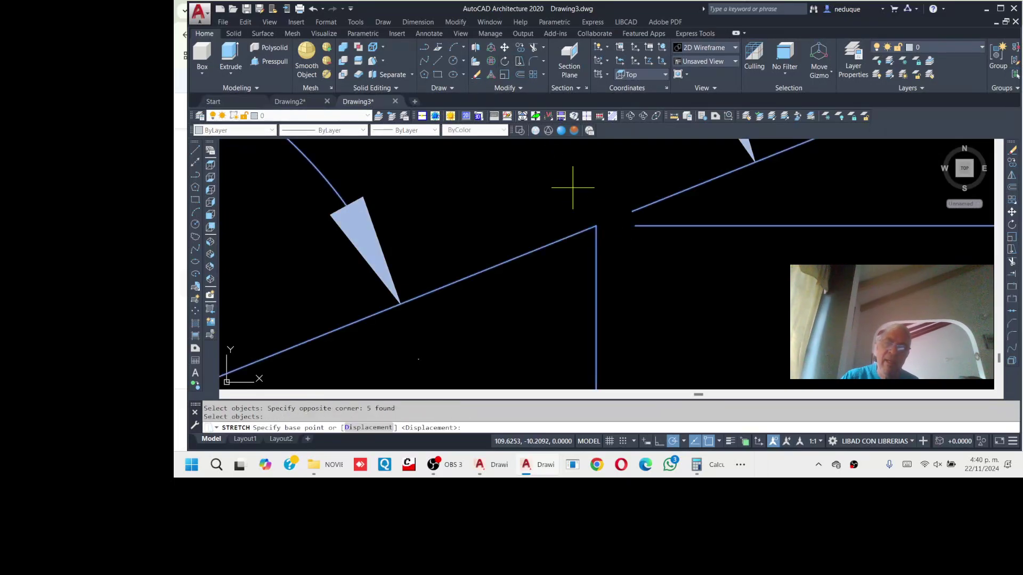
{"action": "left_click", "coordinate": [653, 254]}
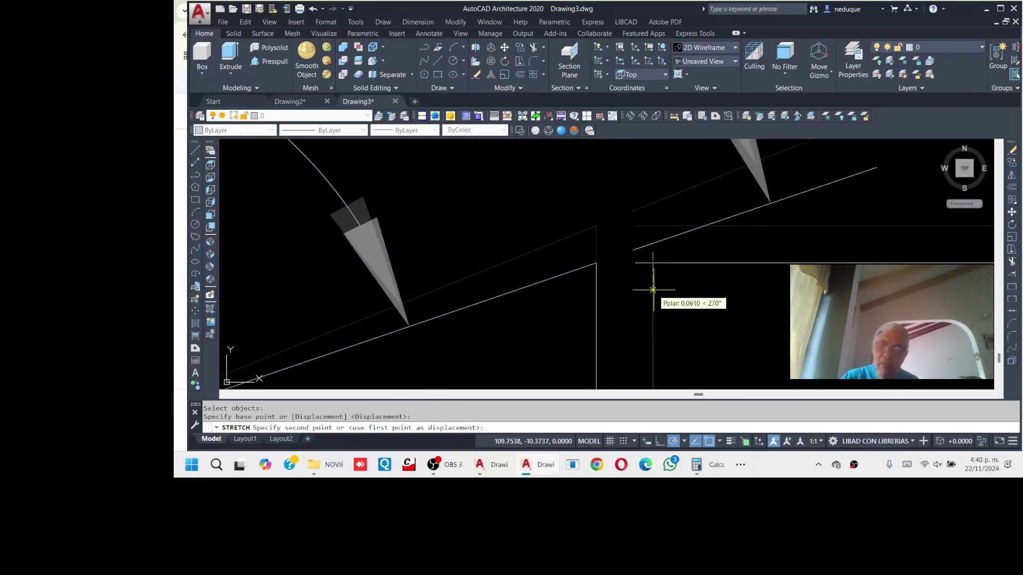
{"action": "type", "text": ".05"}
{"action": "key", "text": "Return"}
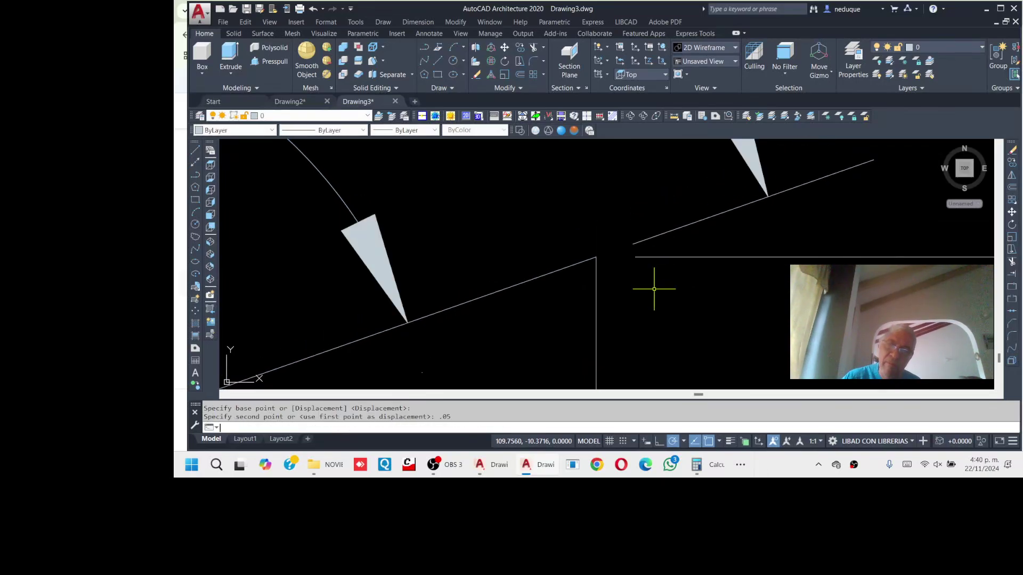
Erase the linear height dimension whose text overlaps the lower angular dimension
{"action": "scroll", "coordinate": [532, 222], "scroll_direction": "down", "scroll_amount": 4}
{"action": "scroll", "coordinate": [537, 231], "scroll_direction": "up", "scroll_amount": 6}
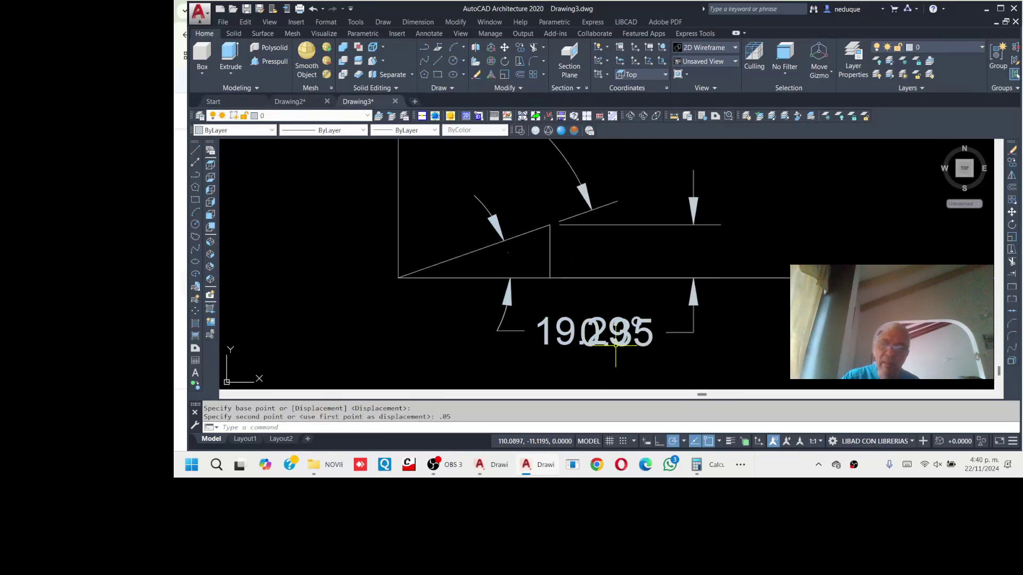
{"action": "scroll", "coordinate": [613, 328], "scroll_direction": "up", "scroll_amount": 6}
{"action": "scroll", "coordinate": [597, 325], "scroll_direction": "down", "scroll_amount": 4}
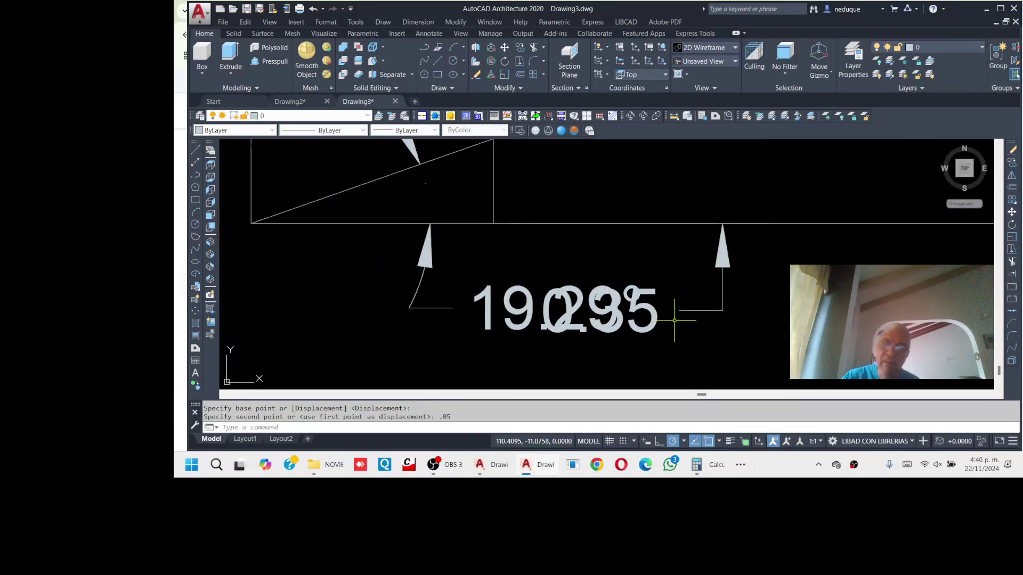
{"action": "left_click", "coordinate": [651, 308]}
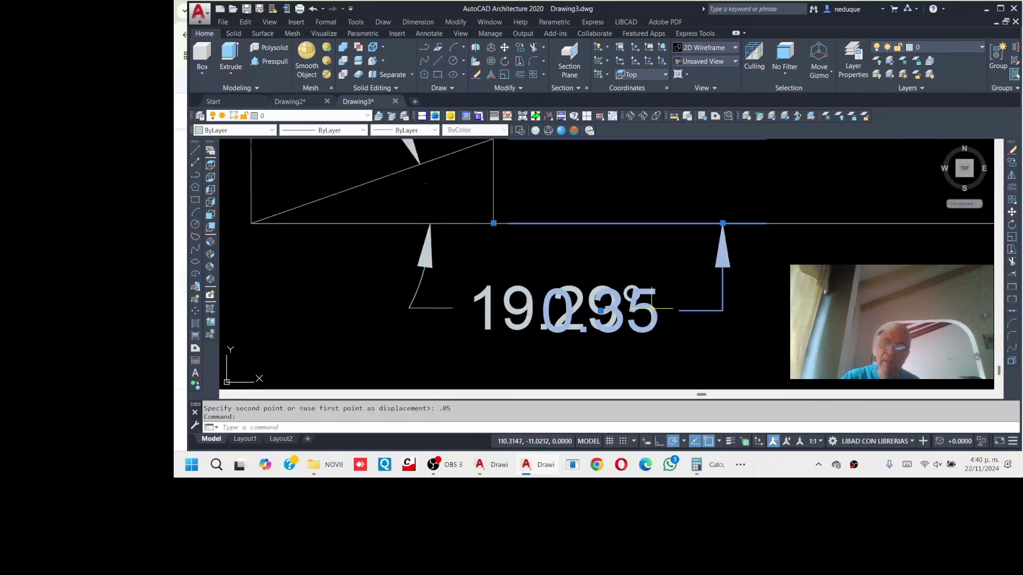
{"action": "left_click", "coordinate": [1013, 151]}
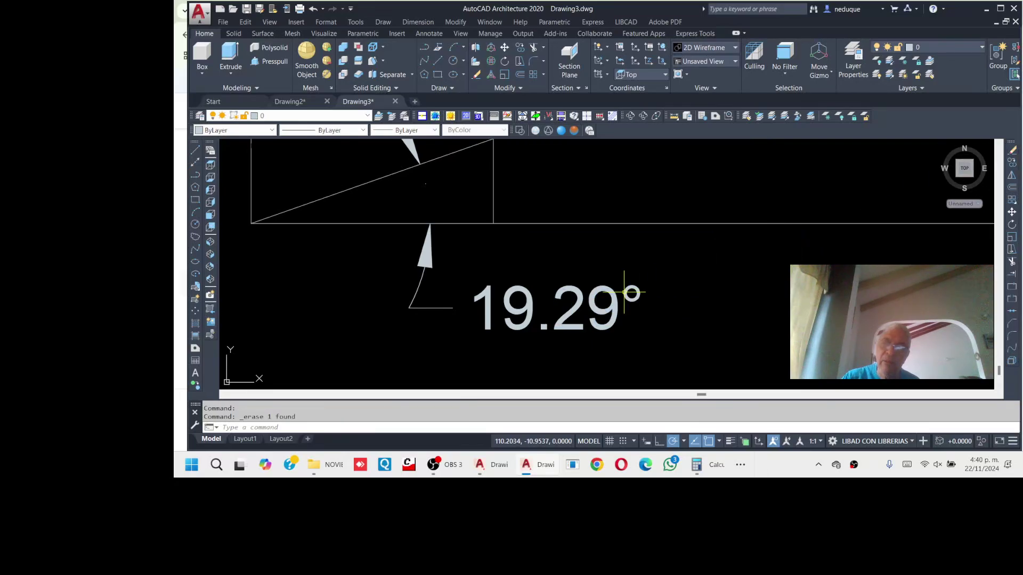
Examine the slope angle and the complementary angle dimensions of the lowered triangle
{"action": "scroll", "coordinate": [630, 292], "scroll_direction": "down", "scroll_amount": 3}
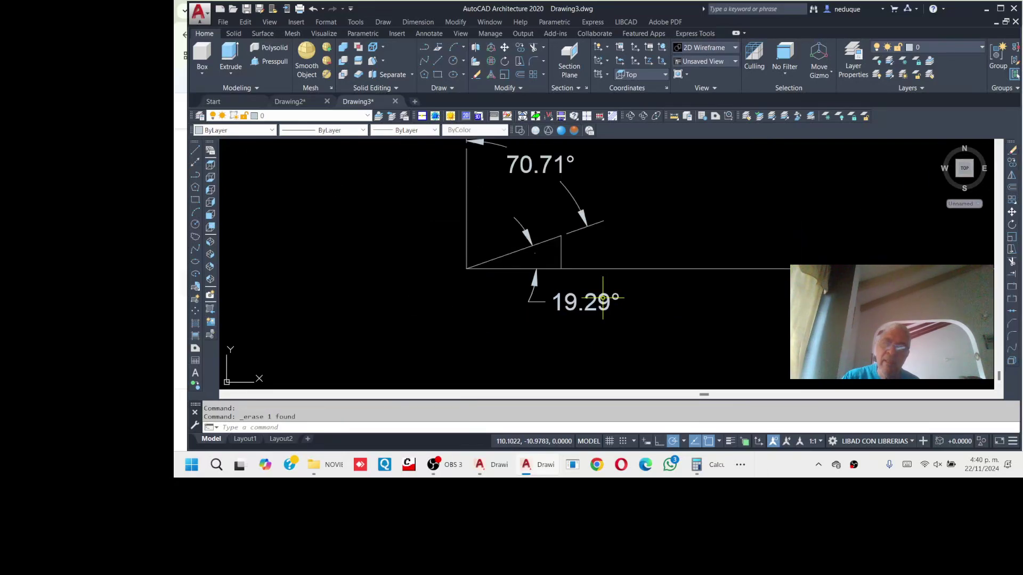
{"action": "scroll", "coordinate": [584, 186], "scroll_direction": "up", "scroll_amount": 5}
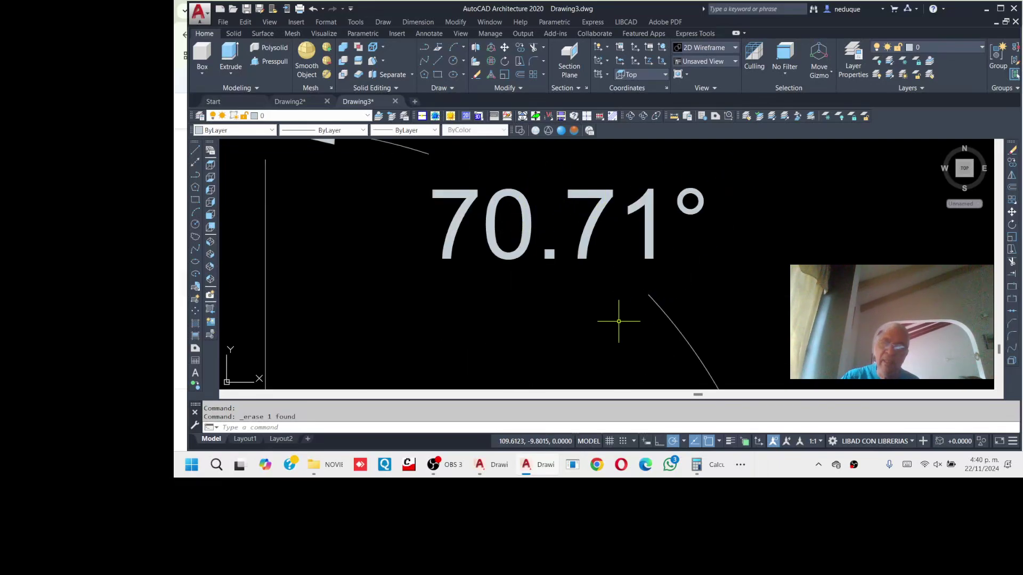
{"action": "scroll", "coordinate": [595, 210], "scroll_direction": "down", "scroll_amount": 5}
{"action": "scroll", "coordinate": [652, 231], "scroll_direction": "down", "scroll_amount": 3}
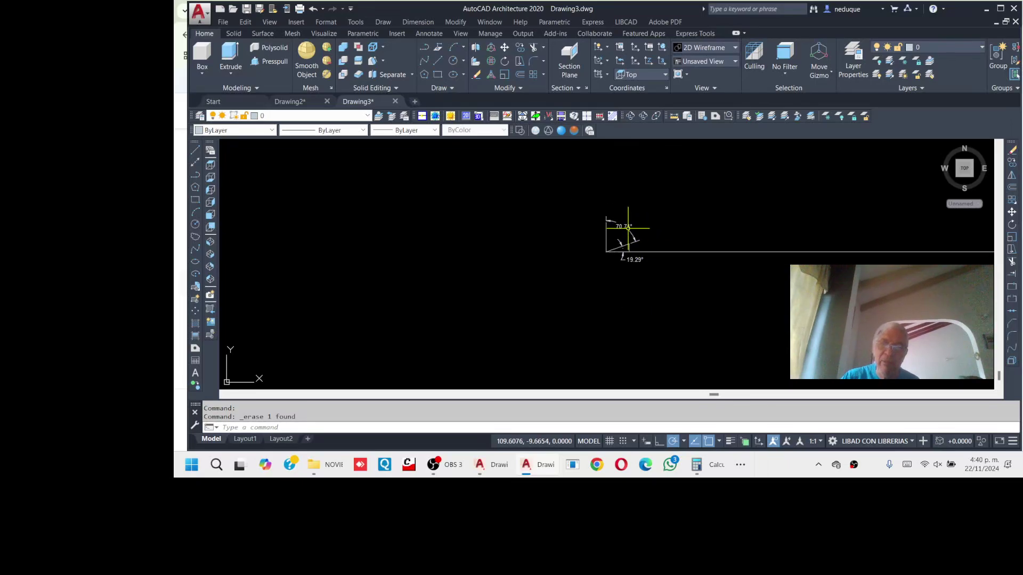
{"action": "scroll", "coordinate": [624, 226], "scroll_direction": "up", "scroll_amount": 6}
{"action": "scroll", "coordinate": [568, 241], "scroll_direction": "down", "scroll_amount": 2}
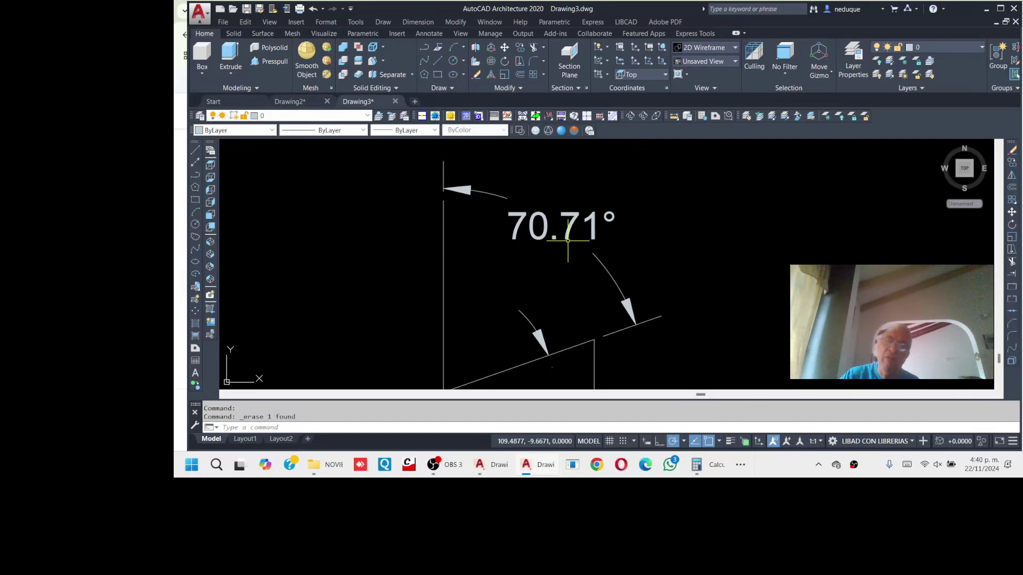
{"action": "scroll", "coordinate": [568, 240], "scroll_direction": "up", "scroll_amount": 4}
{"action": "mouse_move", "coordinate": [572, 182]}
{"action": "middle_mouse_down"}
{"action": "mouse_move", "coordinate": [500, 212]}
{"action": "mouse_move", "coordinate": [549, 192]}
{"action": "middle_mouse_up"}
{"action": "scroll", "coordinate": [576, 182], "scroll_direction": "up", "scroll_amount": 2}
{"action": "scroll", "coordinate": [578, 190], "scroll_direction": "down", "scroll_amount": 4}
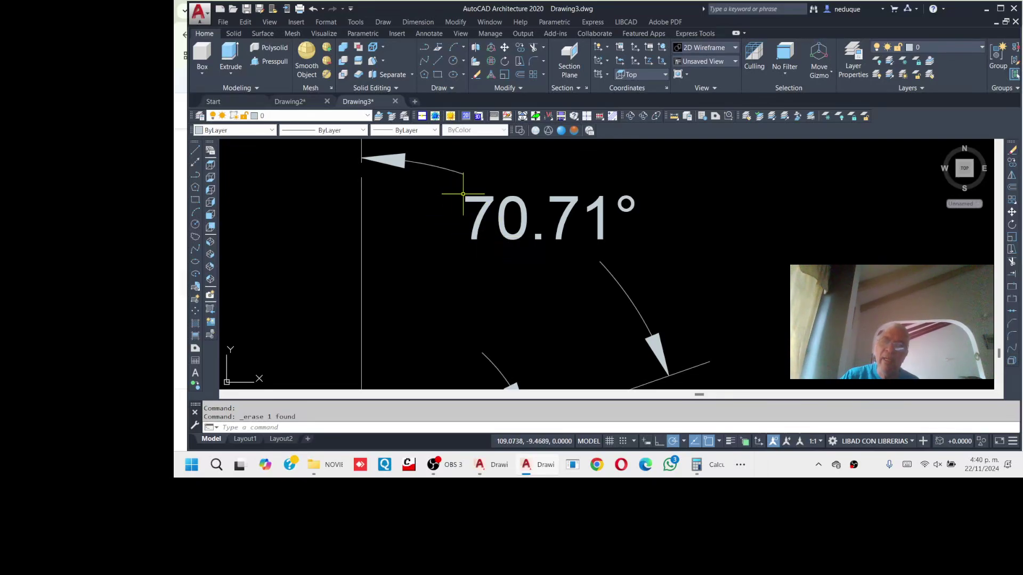
{"action": "scroll", "coordinate": [549, 184], "scroll_direction": "down", "scroll_amount": 2}
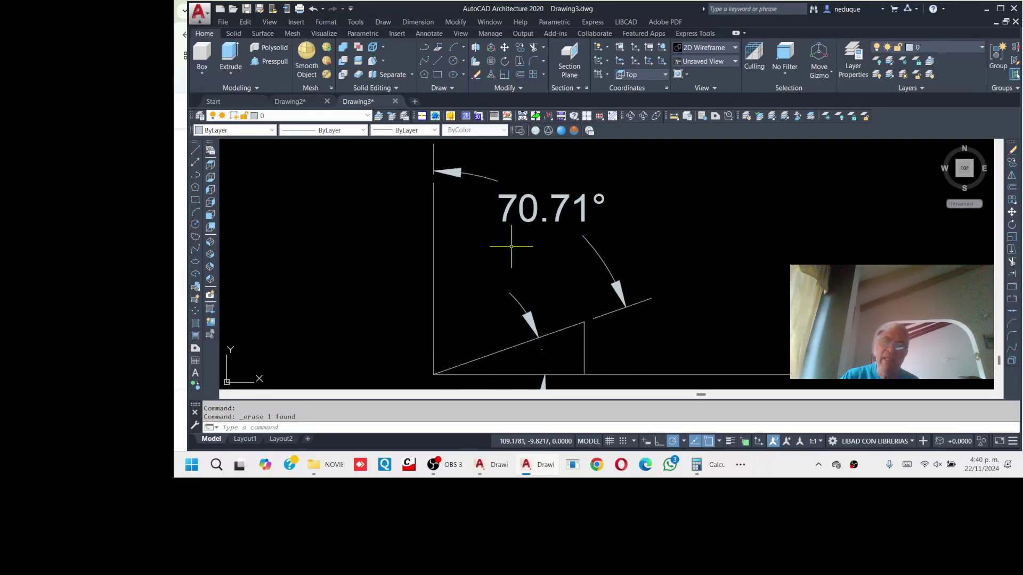
{"action": "scroll", "coordinate": [570, 270], "scroll_direction": "down", "scroll_amount": 5}
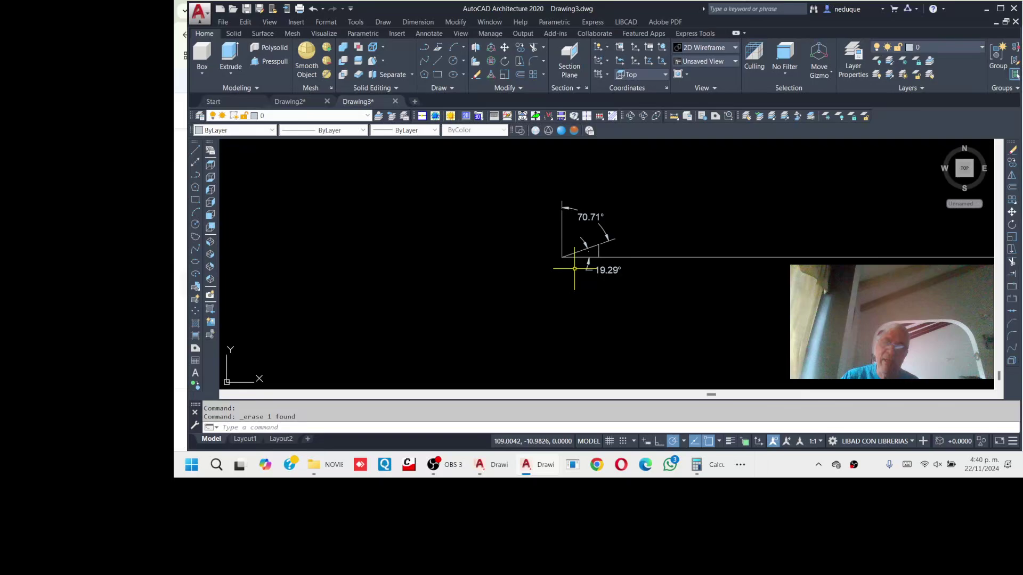
Add a linear dimension to the triangle's short vertical line, placed well clear to the right of the angular dimensions
{"action": "scroll", "coordinate": [582, 256], "scroll_direction": "up", "scroll_amount": 5}
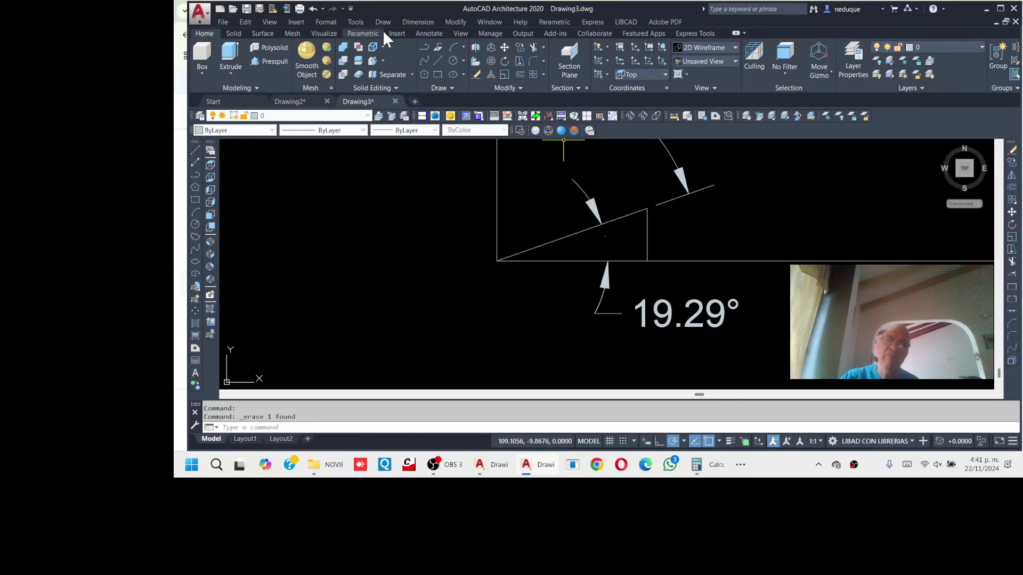
{"action": "left_click", "coordinate": [430, 33]}
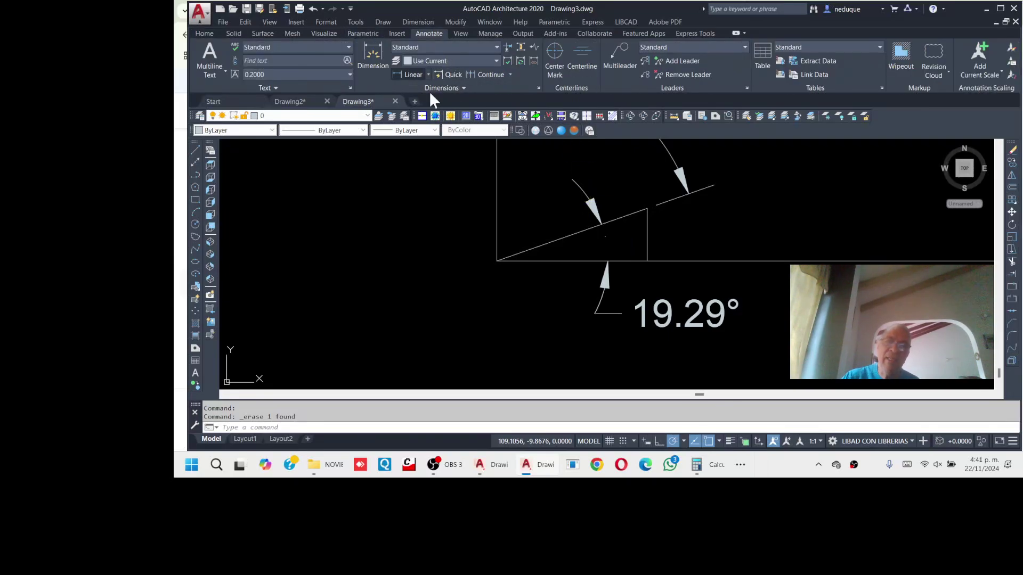
{"action": "left_click", "coordinate": [410, 75]}
{"action": "left_click", "coordinate": [647, 210]}
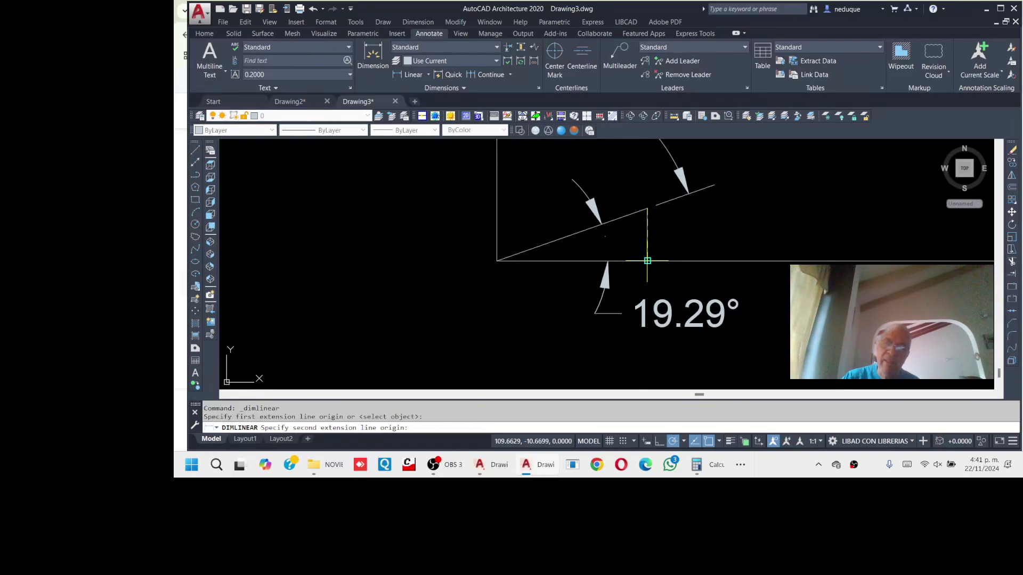
{"action": "left_click", "coordinate": [648, 260]}
{"action": "scroll", "coordinate": [811, 224], "scroll_direction": "down", "scroll_amount": 5}
{"action": "middle_click_drag", "start_coordinate": [835, 225], "coordinate": [686, 225]}
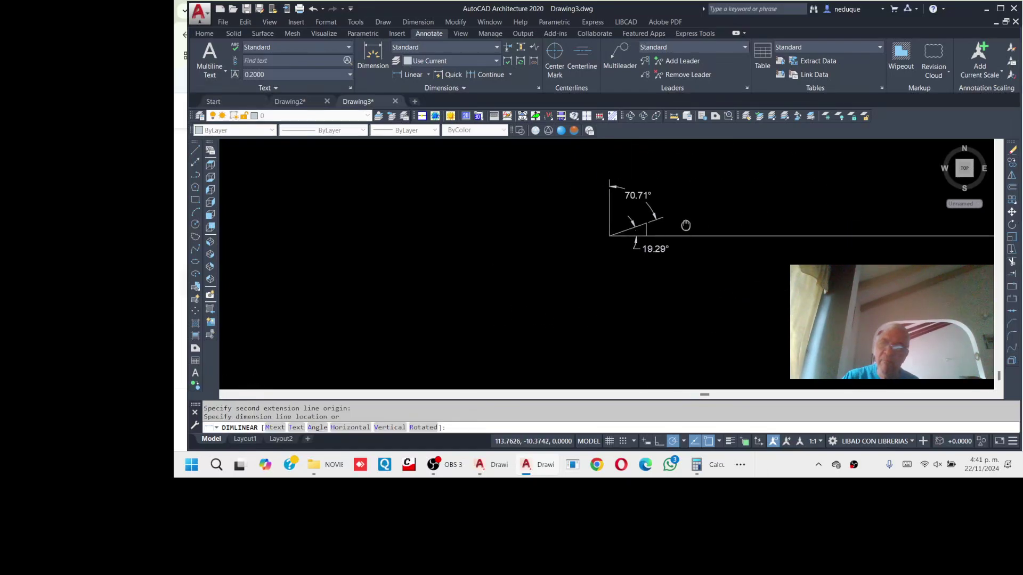
{"action": "left_click", "coordinate": [709, 247]}
Set the precision of the new height dimension to two decimal places (0.00)
{"action": "scroll", "coordinate": [712, 233], "scroll_direction": "up", "scroll_amount": 5}
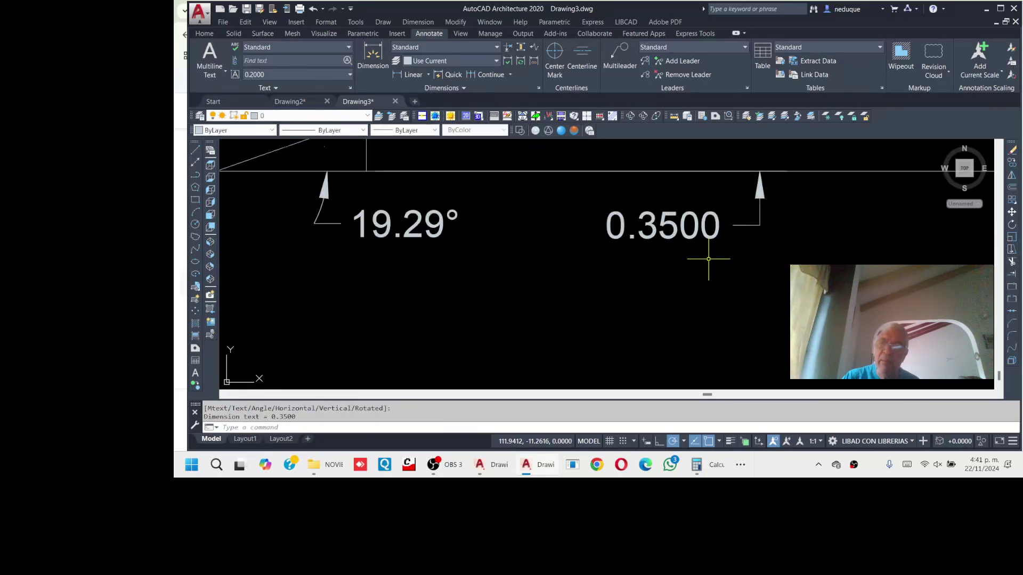
{"action": "left_click", "coordinate": [717, 233]}
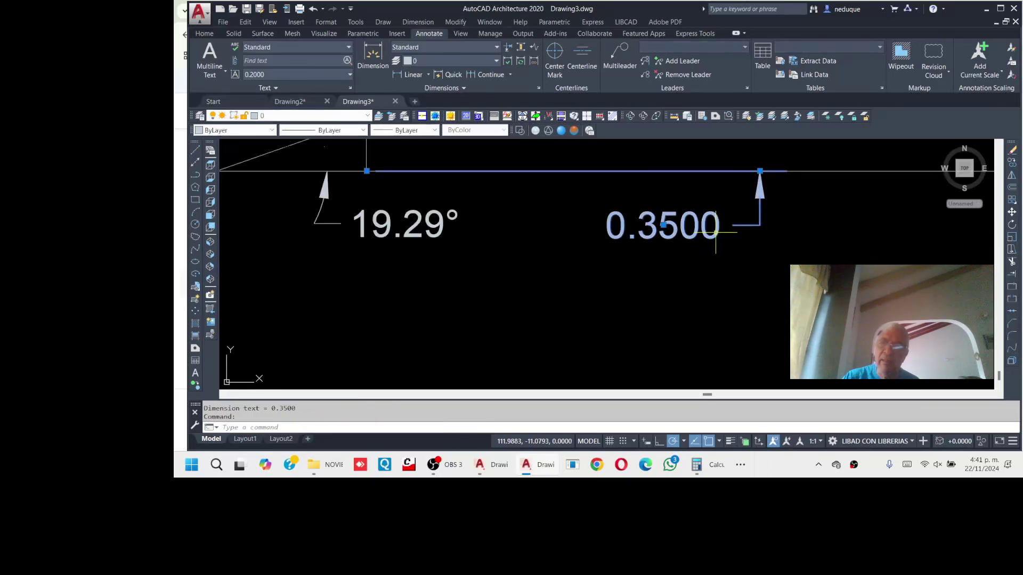
{"action": "right_click", "coordinate": [716, 233]}
{"action": "mouse_move", "coordinate": [756, 66]}
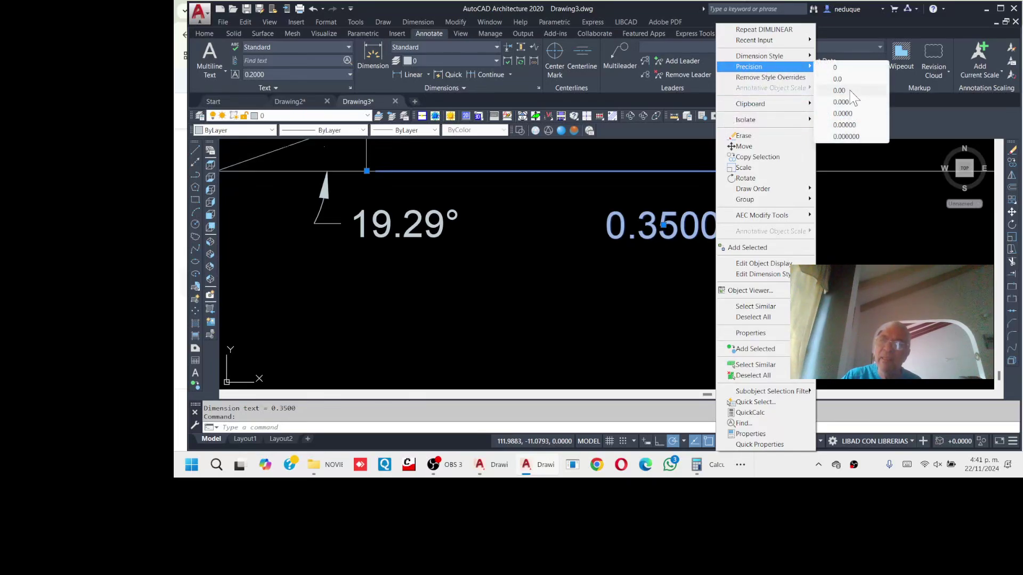
{"action": "left_click", "coordinate": [841, 92]}
{"action": "scroll", "coordinate": [650, 270], "scroll_direction": "down", "scroll_amount": 3}
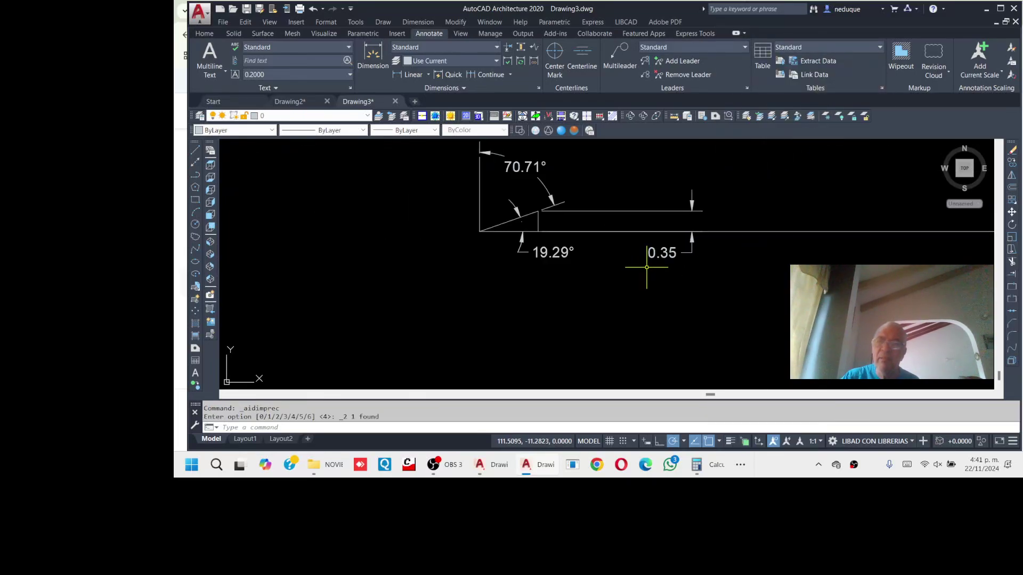
{"action": "middle_click_drag", "start_coordinate": [650, 269], "coordinate": [632, 287]}
{"action": "scroll", "coordinate": [631, 290], "scroll_direction": "down", "scroll_amount": 2}
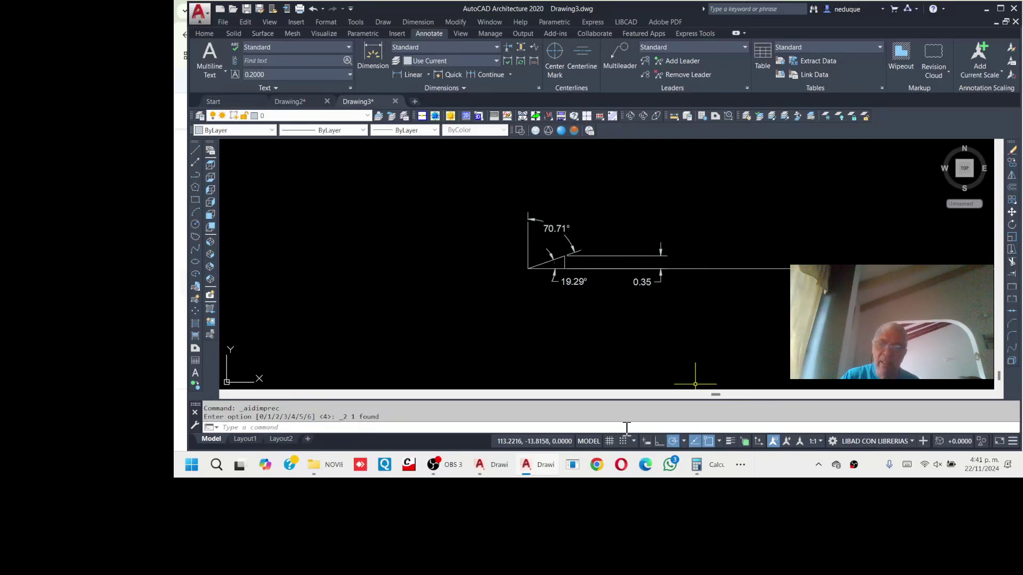
Switch to Google Chrome with the first listed user profile and open a new tab
{"action": "left_click", "coordinate": [597, 465]}
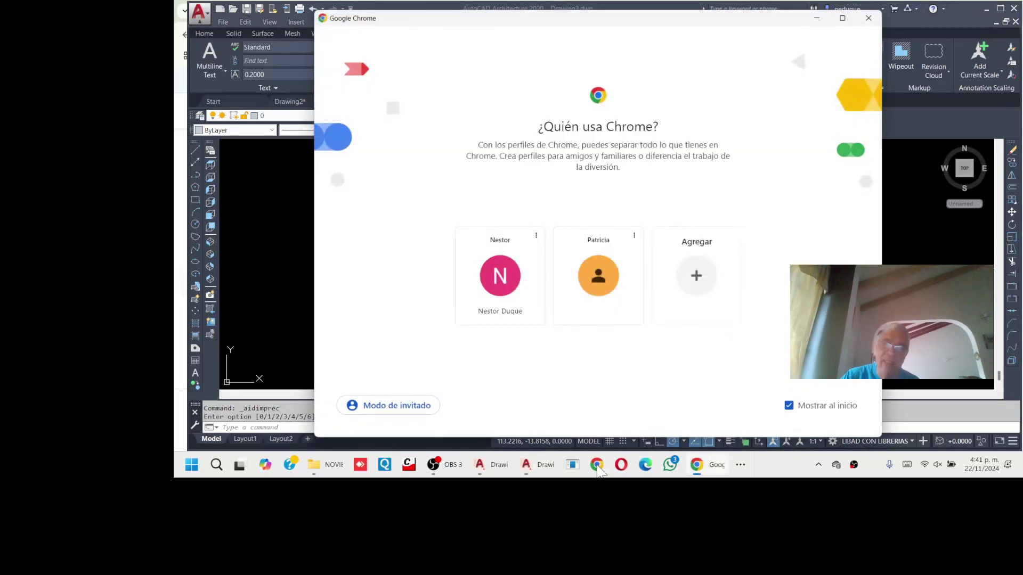
{"action": "left_click", "coordinate": [500, 276]}
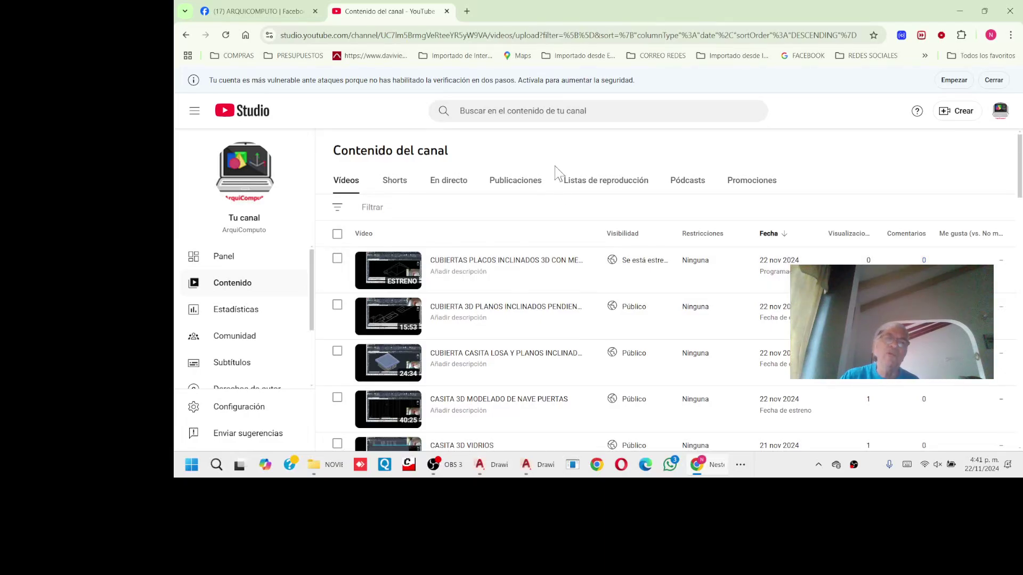
{"action": "left_click", "coordinate": [467, 12]}
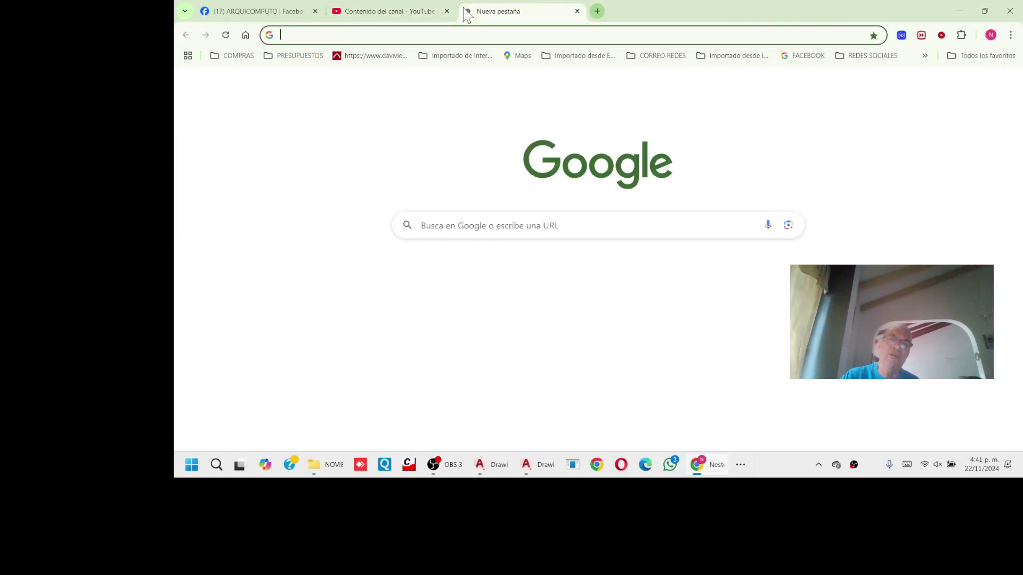
Search Google for "ANGULO SEGUN PENDIENTE"
{"action": "left_click", "coordinate": [426, 224]}
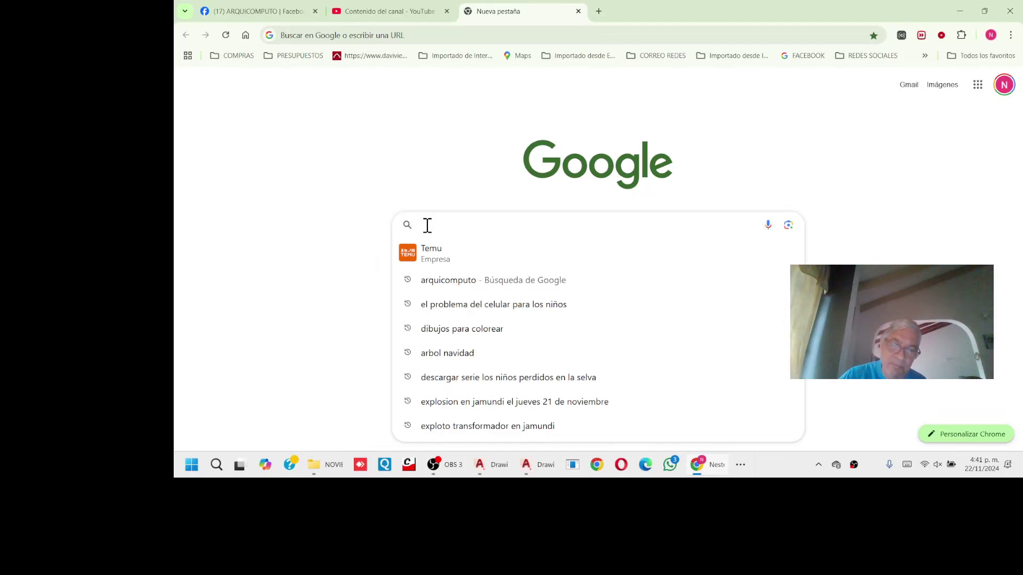
{"action": "type", "text": "ANG"}
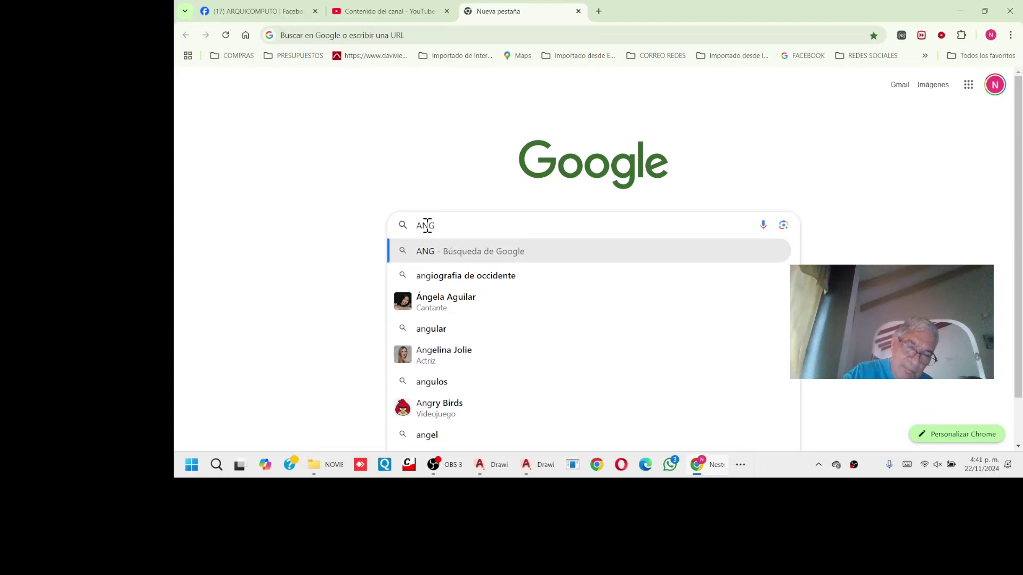
{"action": "type", "text": "ULO S"}
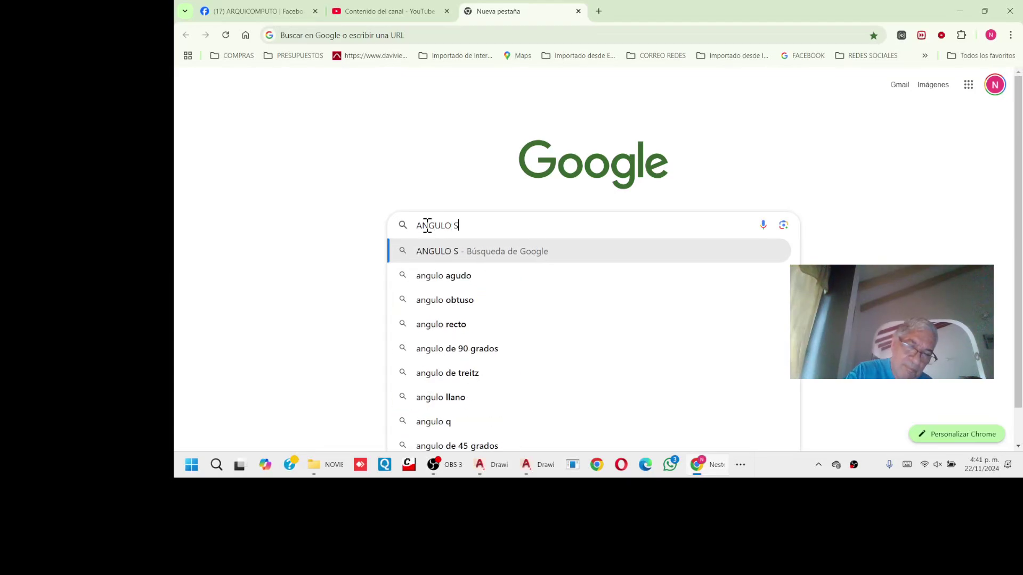
{"action": "type", "text": "EGUN"}
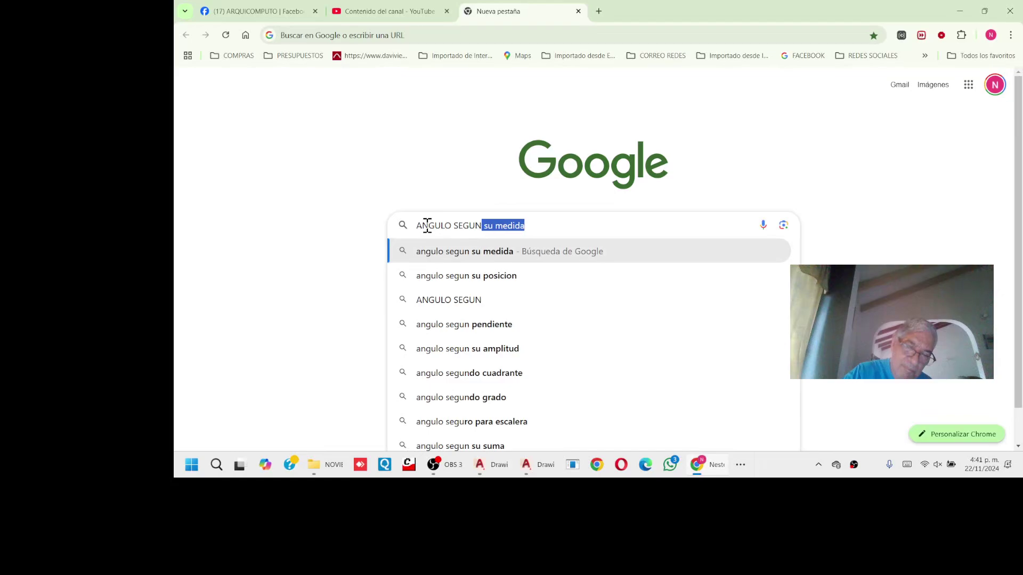
{"action": "type", "text": " PENDIE"}
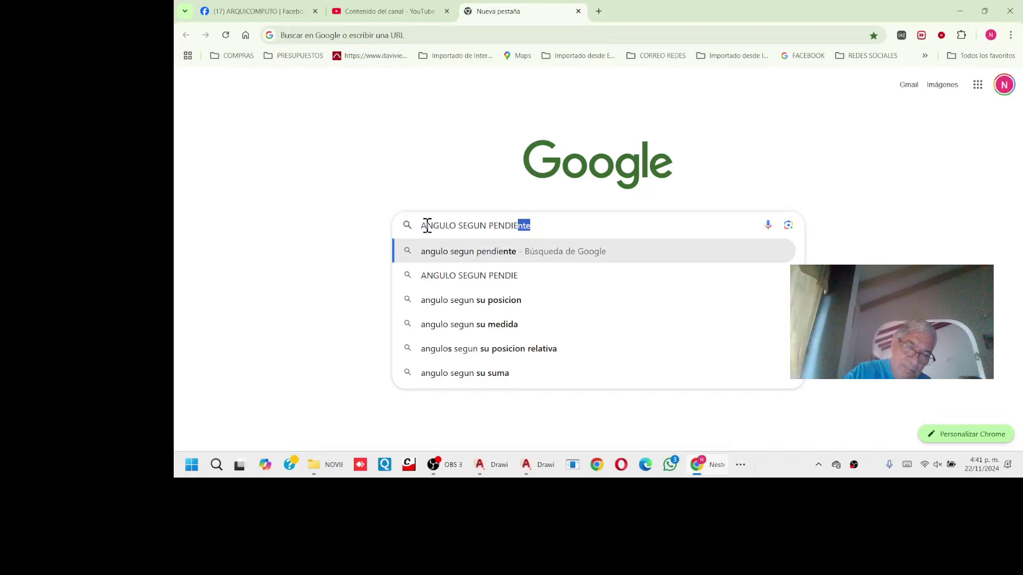
{"action": "type", "text": "NTE"}
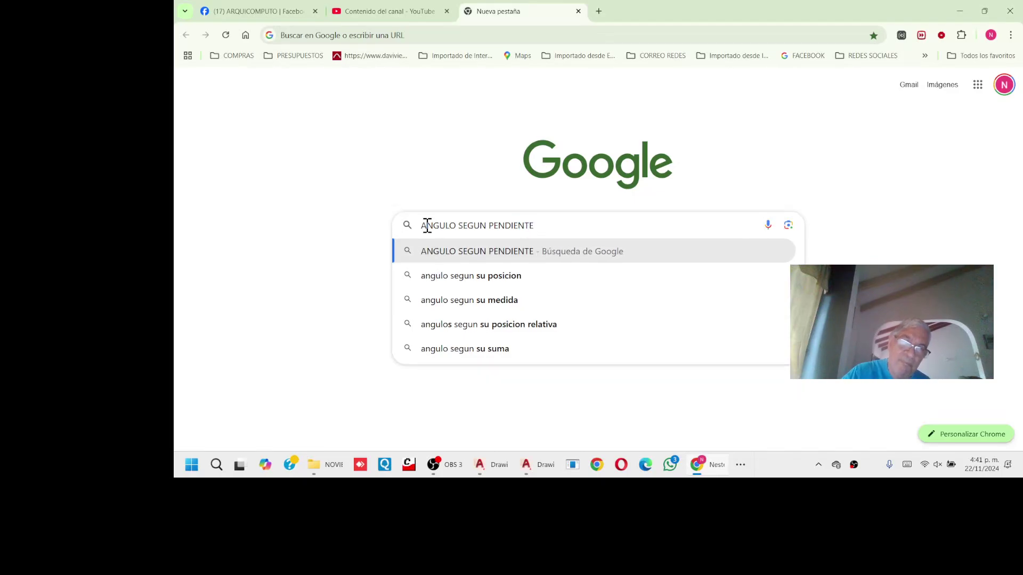
{"action": "key", "text": "Return"}
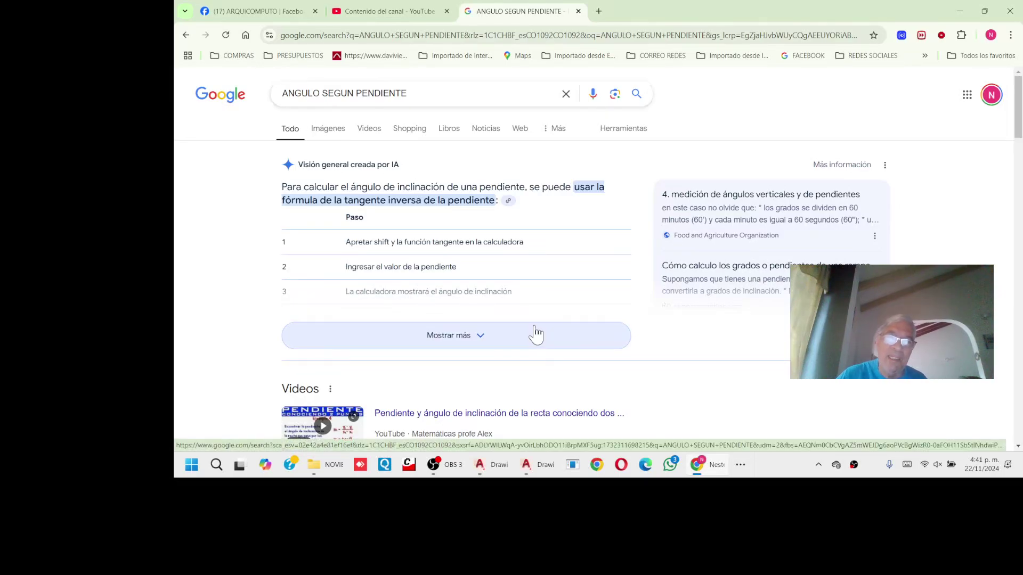
Show the image results for the slope angle search and look through them for a slope-to-degree reference
{"action": "left_click", "coordinate": [330, 132]}
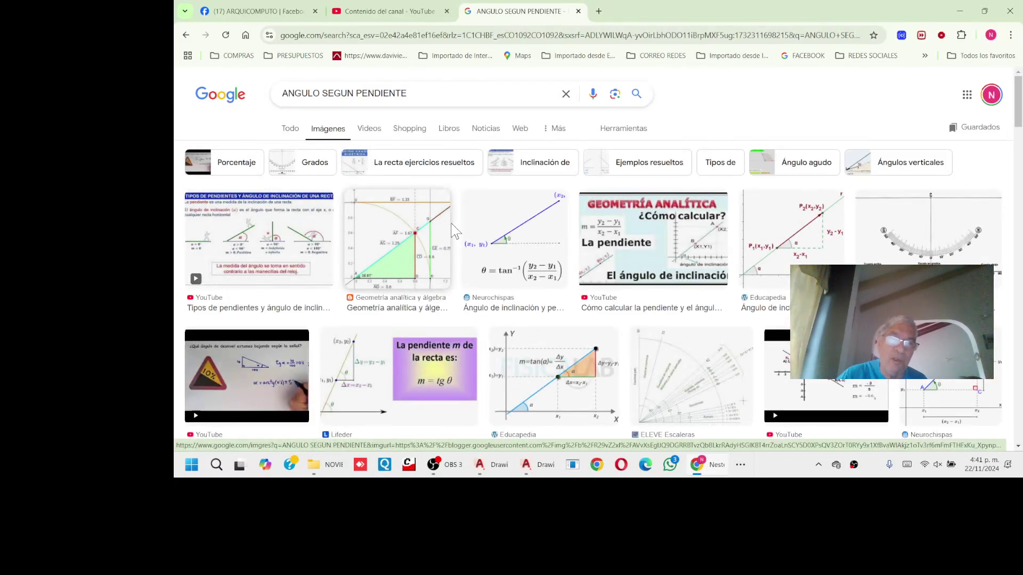
{"action": "scroll", "coordinate": [454, 230], "scroll_direction": "down", "scroll_amount": 6}
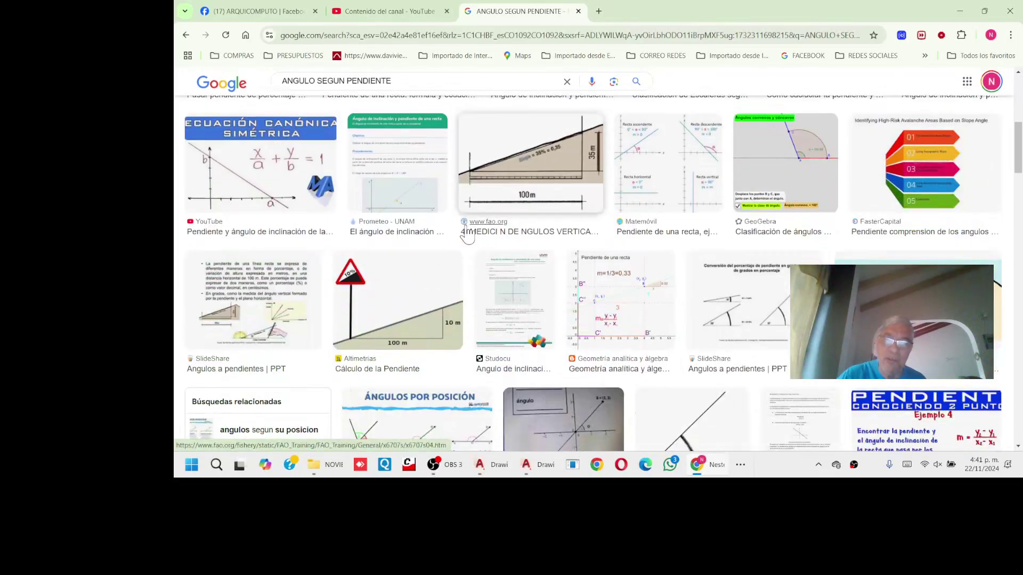
{"action": "scroll", "coordinate": [467, 236], "scroll_direction": "down", "scroll_amount": 6}
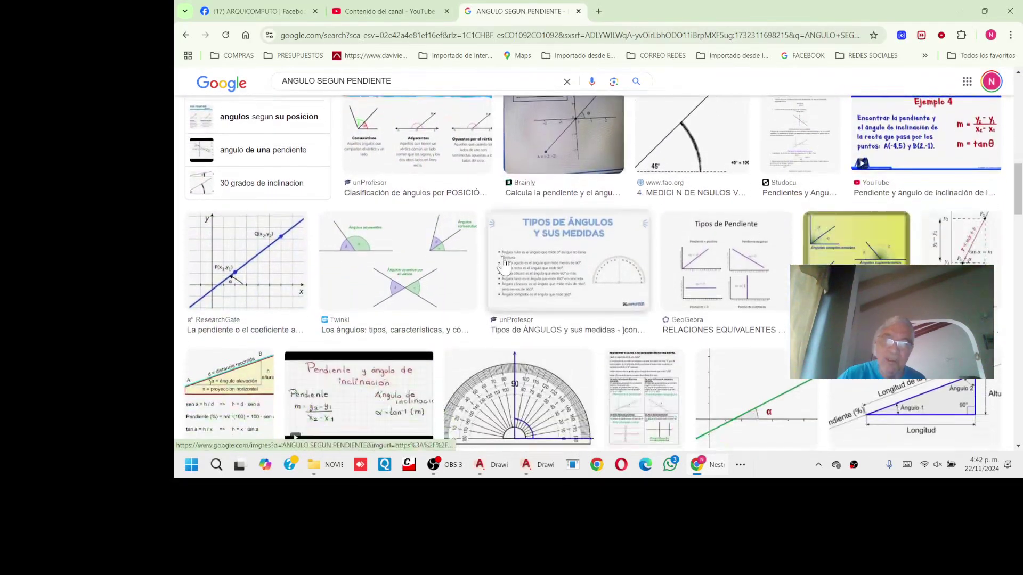
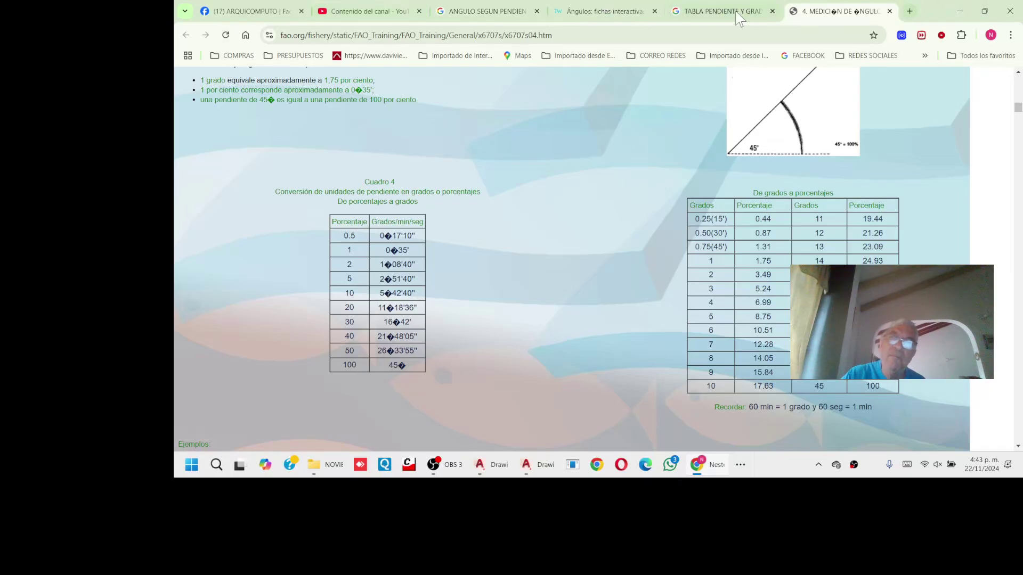
Return to the "TABLA PENDIENTE Y GRADOS" results and open Scribd's conversion table of degrees and slope percentages
{"action": "left_click", "coordinate": [717, 15]}
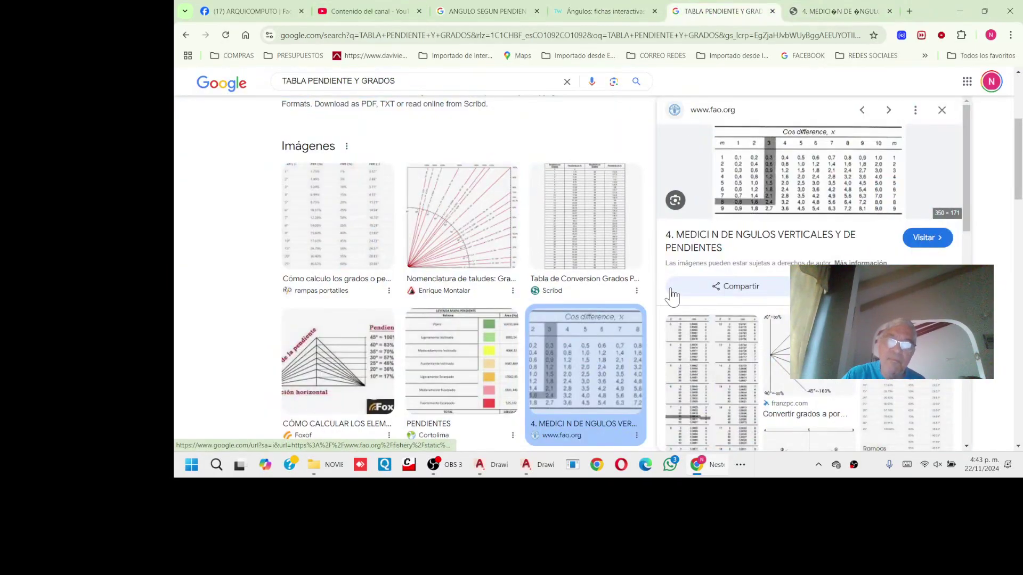
{"action": "left_click", "coordinate": [593, 233]}
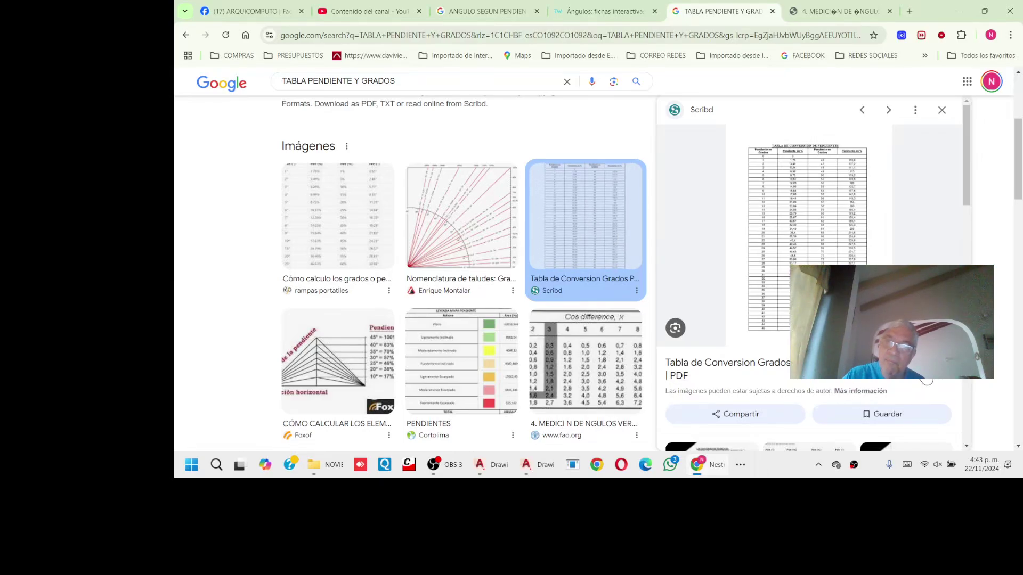
{"action": "left_click", "coordinate": [929, 379]}
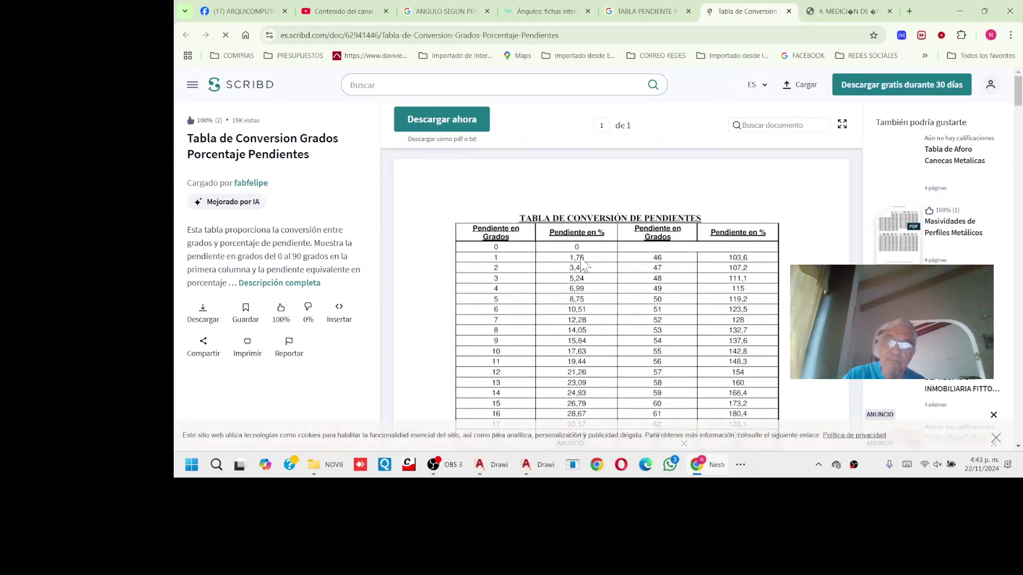
Read through the whole slope conversion table from 0 to 90 degrees and return to its beginning
{"action": "scroll", "coordinate": [564, 263], "scroll_direction": "down", "scroll_amount": 2}
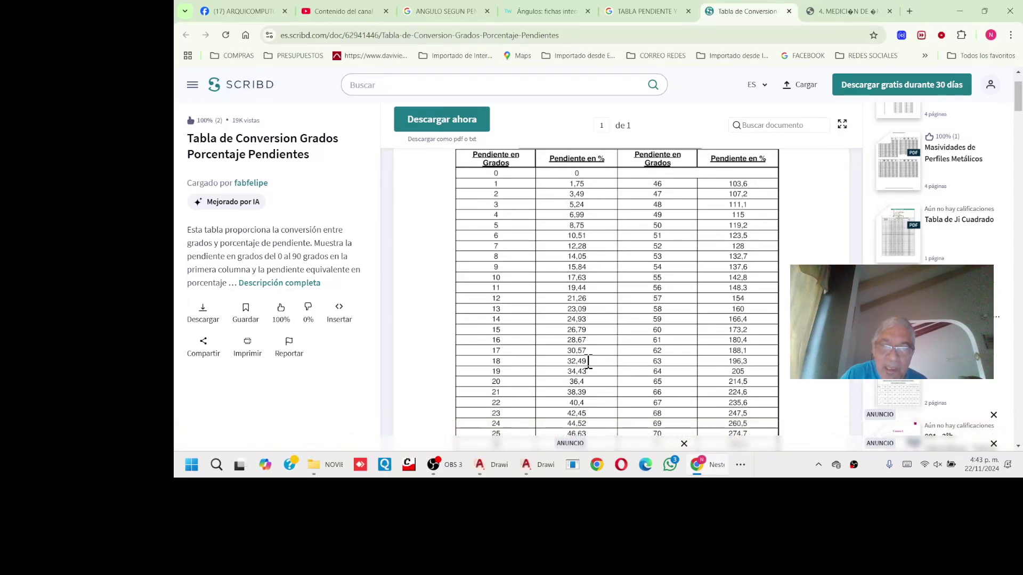
{"action": "scroll", "coordinate": [588, 362], "scroll_direction": "down", "scroll_amount": 2}
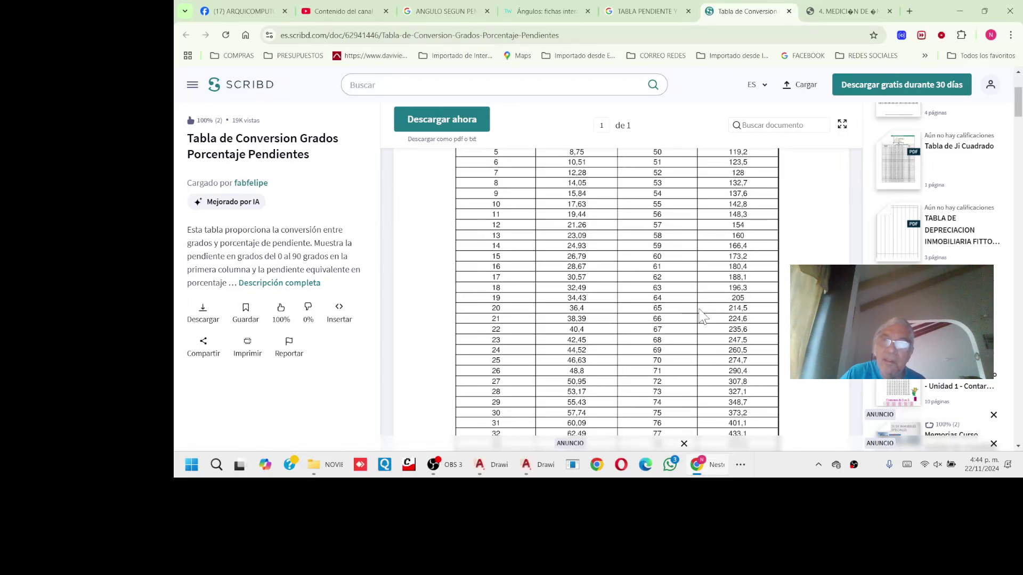
{"action": "scroll", "coordinate": [722, 209], "scroll_direction": "down", "scroll_amount": 9}
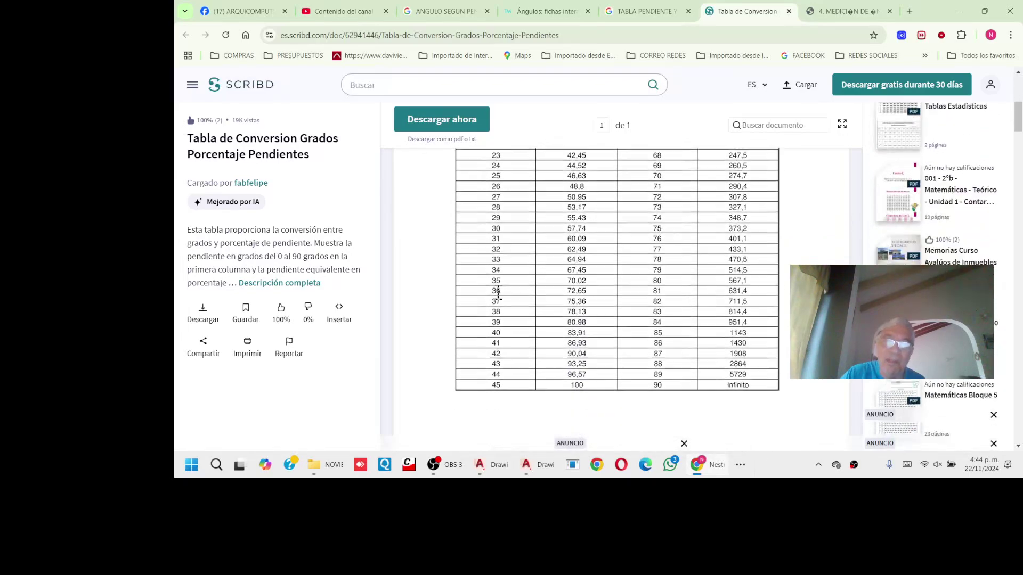
{"action": "scroll", "coordinate": [481, 309], "scroll_direction": "down", "scroll_amount": 3}
{"action": "scroll", "coordinate": [488, 327], "scroll_direction": "up", "scroll_amount": 5}
{"action": "scroll", "coordinate": [493, 330], "scroll_direction": "up", "scroll_amount": 10}
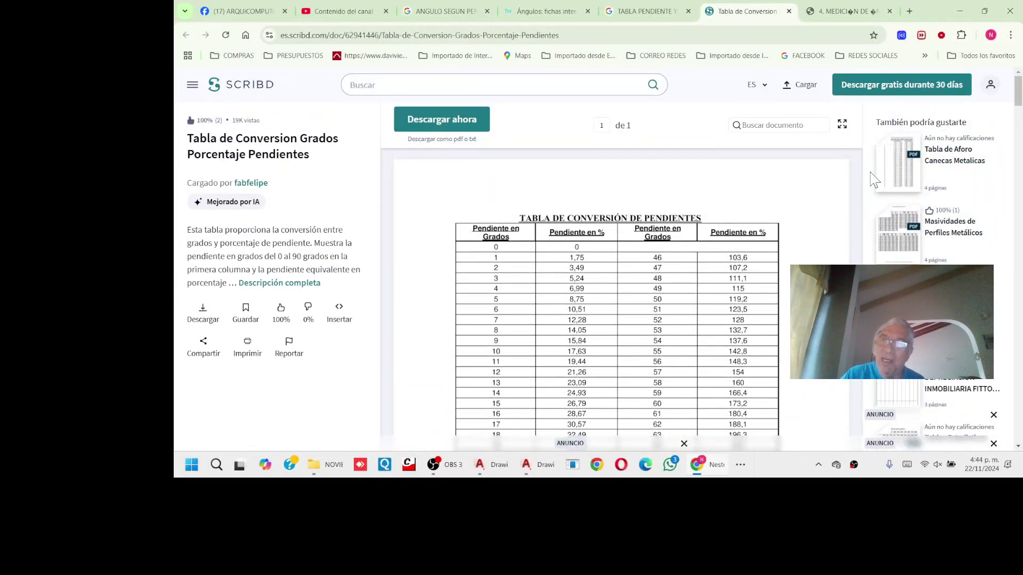
Open the related document "Masividades de Perfiles Metálicos" and examine its IPN and IPE profile tables
{"action": "left_click", "coordinate": [913, 250]}
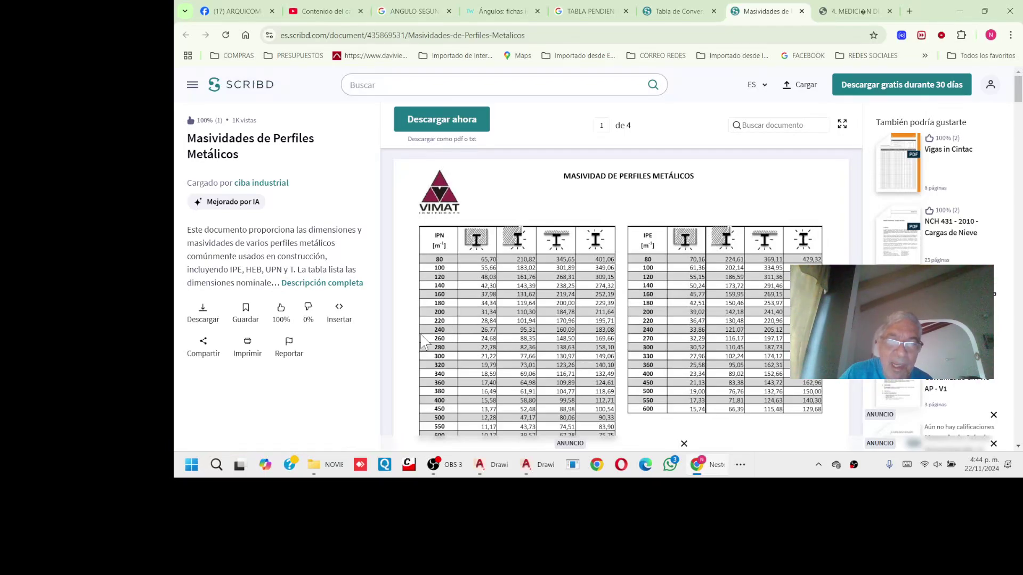
{"action": "scroll", "coordinate": [474, 329], "scroll_direction": "down", "scroll_amount": 2}
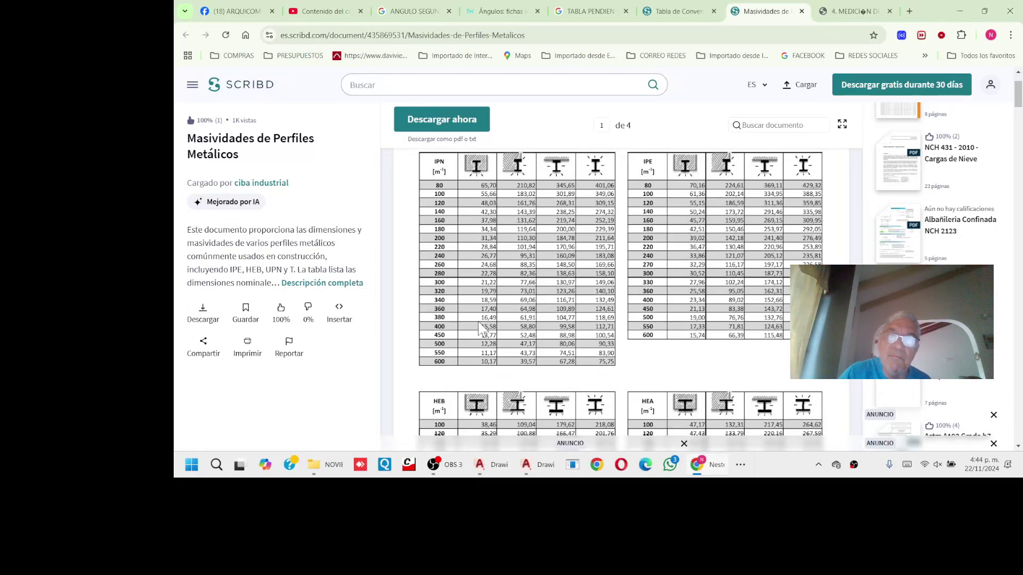
{"action": "scroll", "coordinate": [482, 328], "scroll_direction": "up", "scroll_amount": 2}
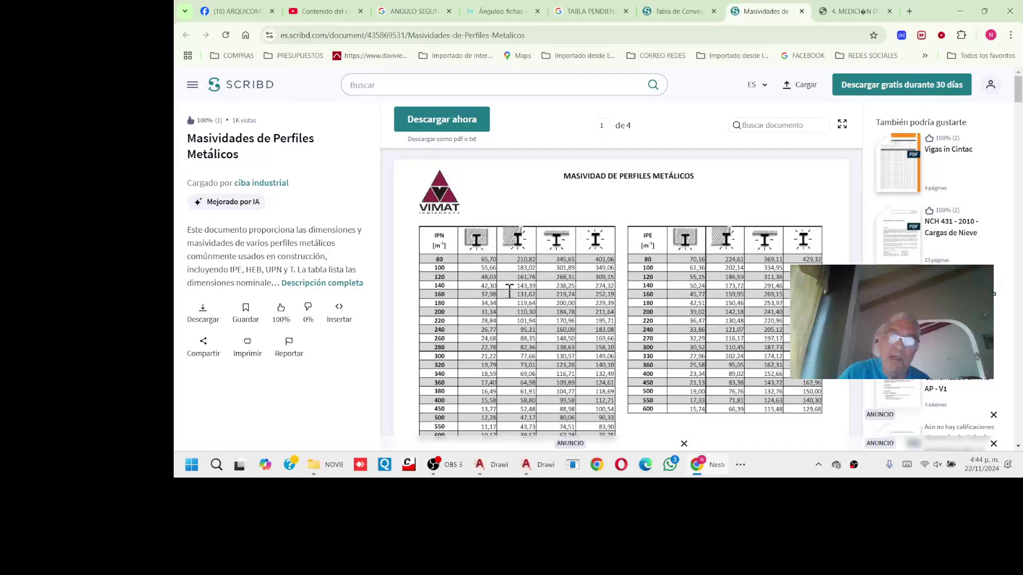
Search Google in a new tab for "QUE ANGULO ES PARA PENDIENTE DEL 35"
{"action": "left_click", "coordinate": [909, 11]}
{"action": "left_click", "coordinate": [461, 225]}
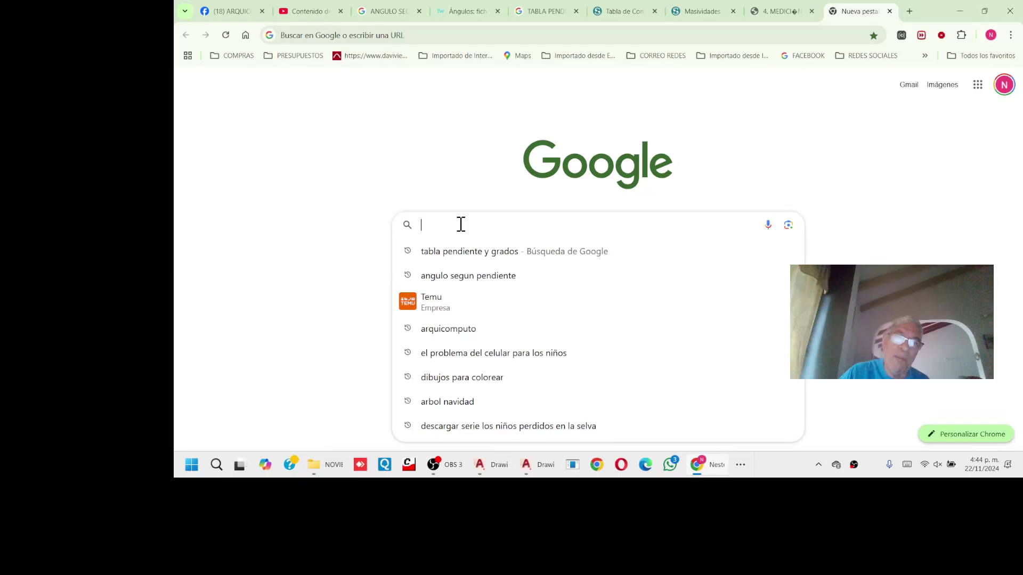
{"action": "type", "text": "Q"}
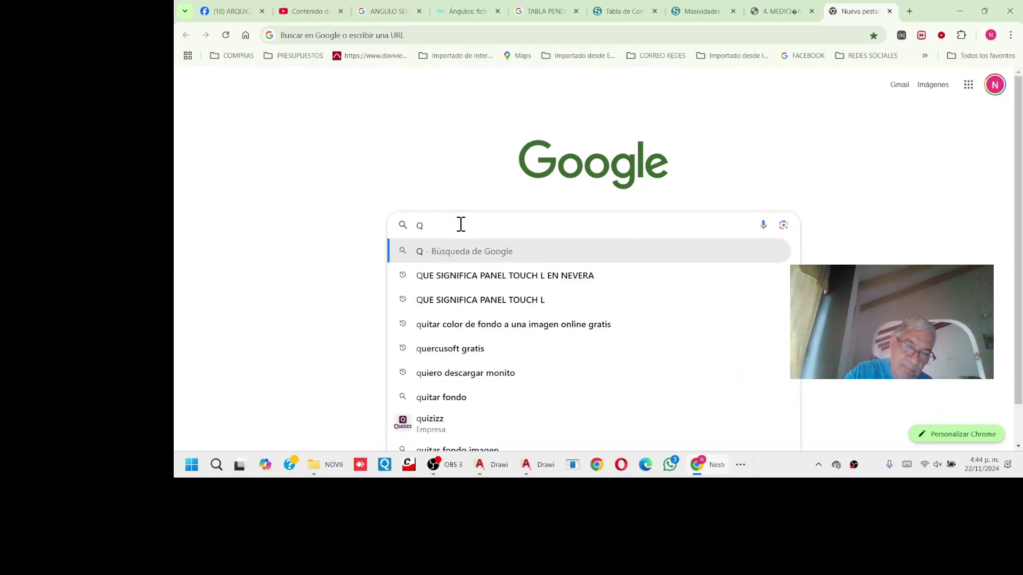
{"action": "type", "text": "UE AN"}
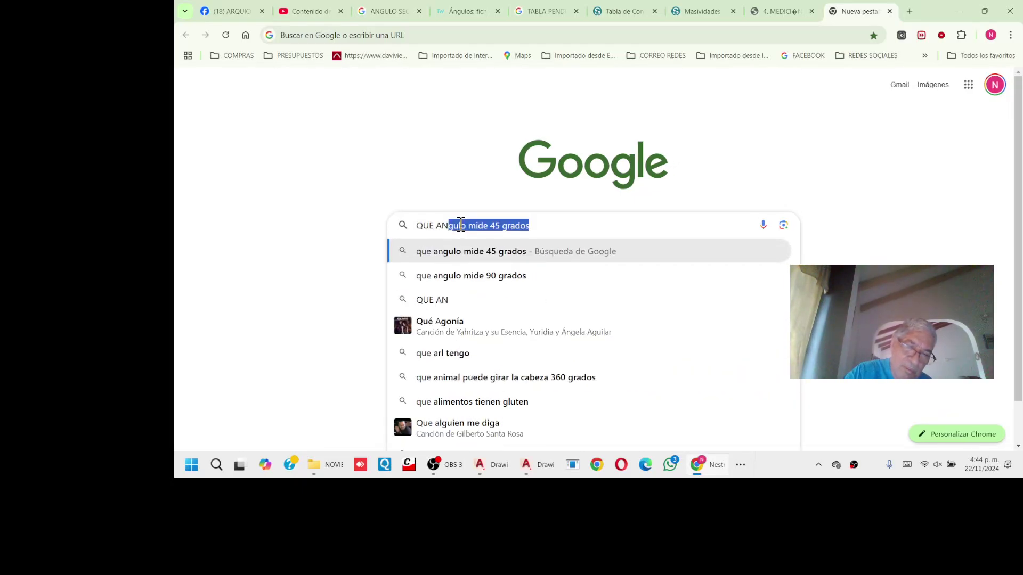
{"action": "type", "text": "GULO "}
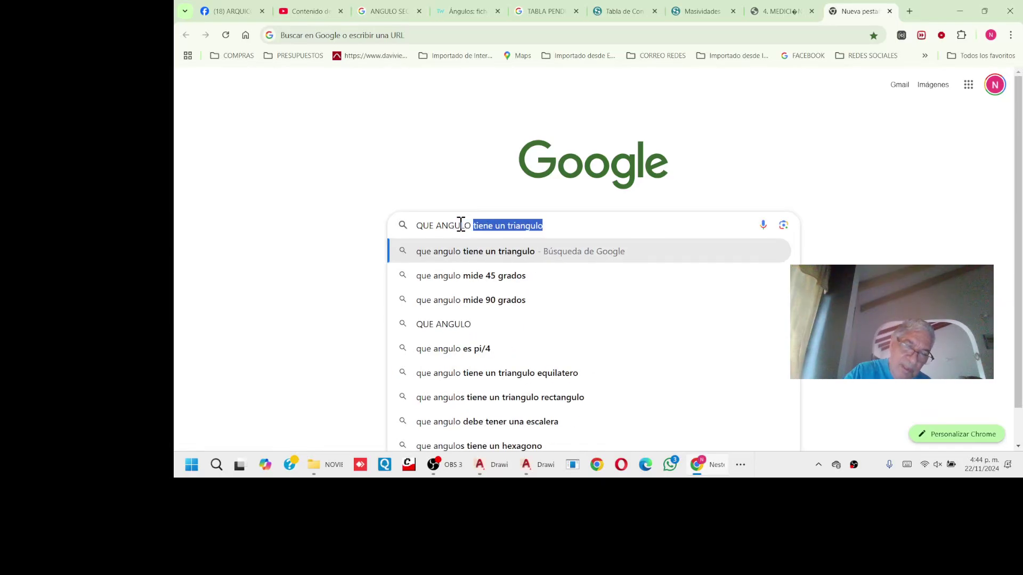
{"action": "type", "text": "ES P"}
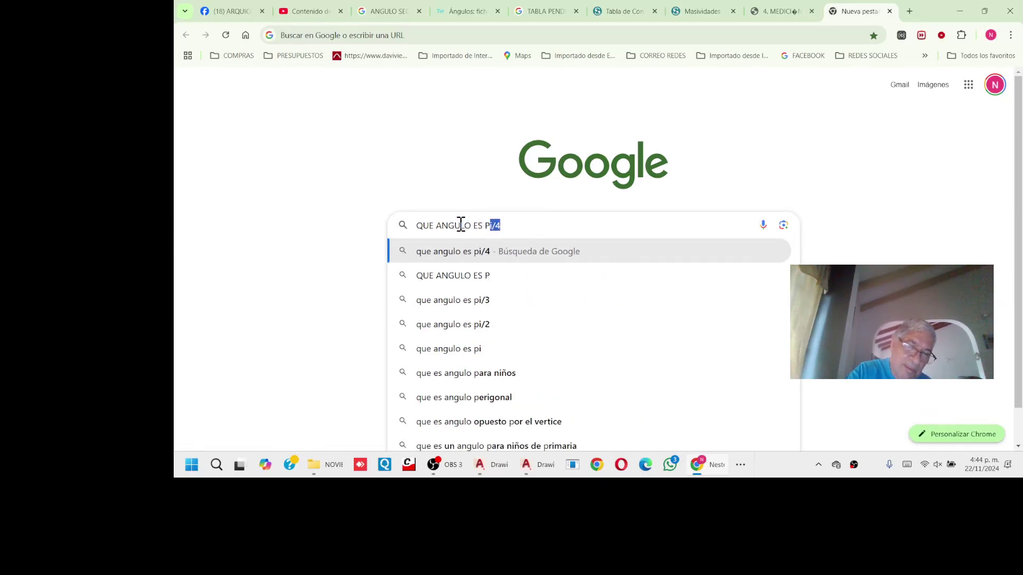
{"action": "type", "text": "ARA P"}
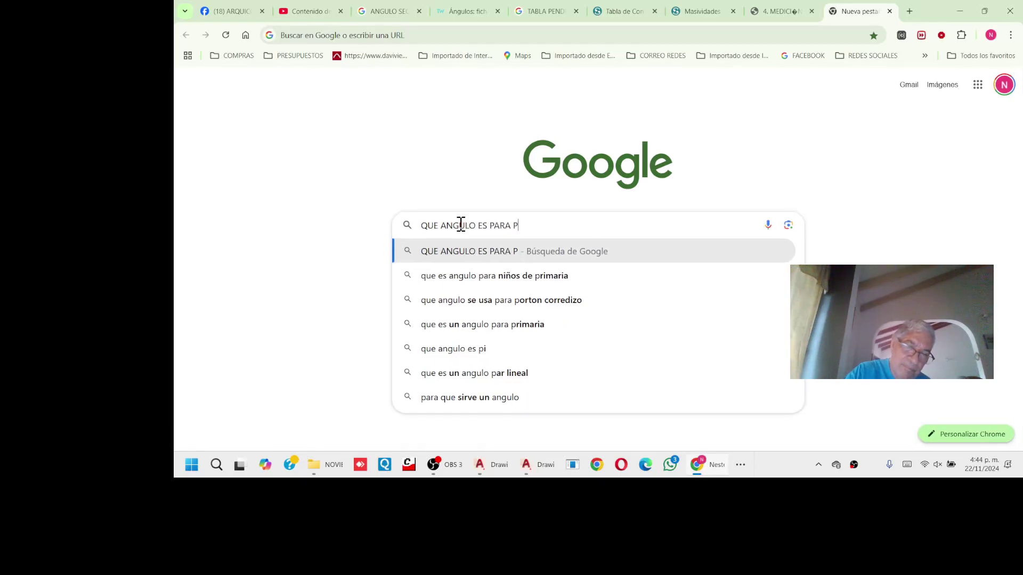
{"action": "type", "text": "END"}
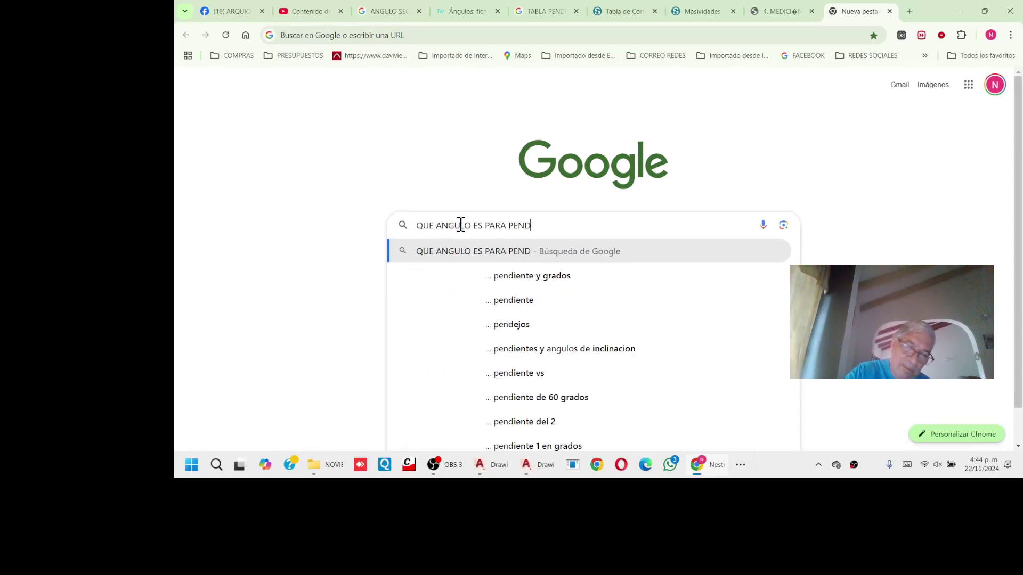
{"action": "type", "text": "IENTE "}
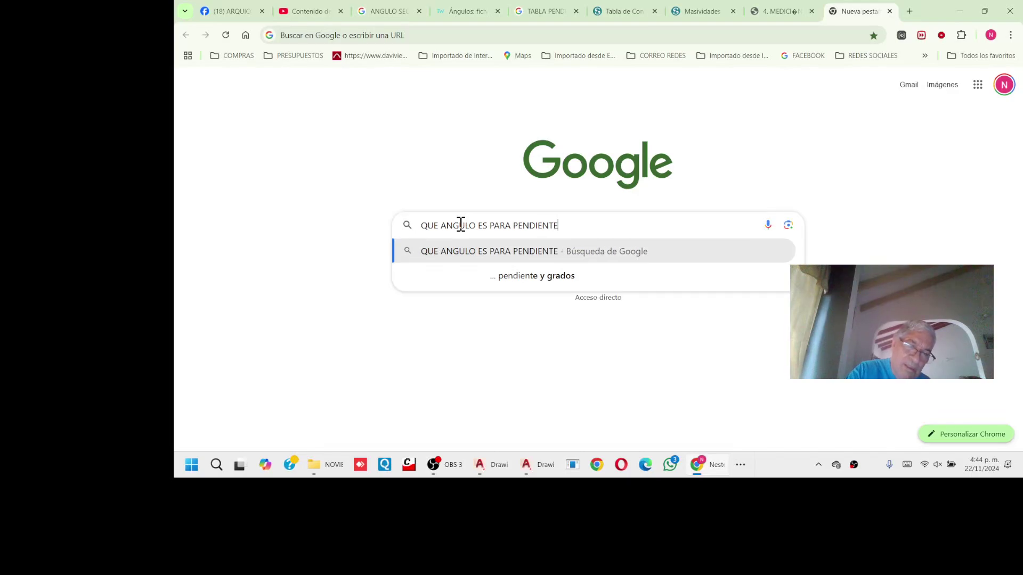
{"action": "type", "text": "DE"}
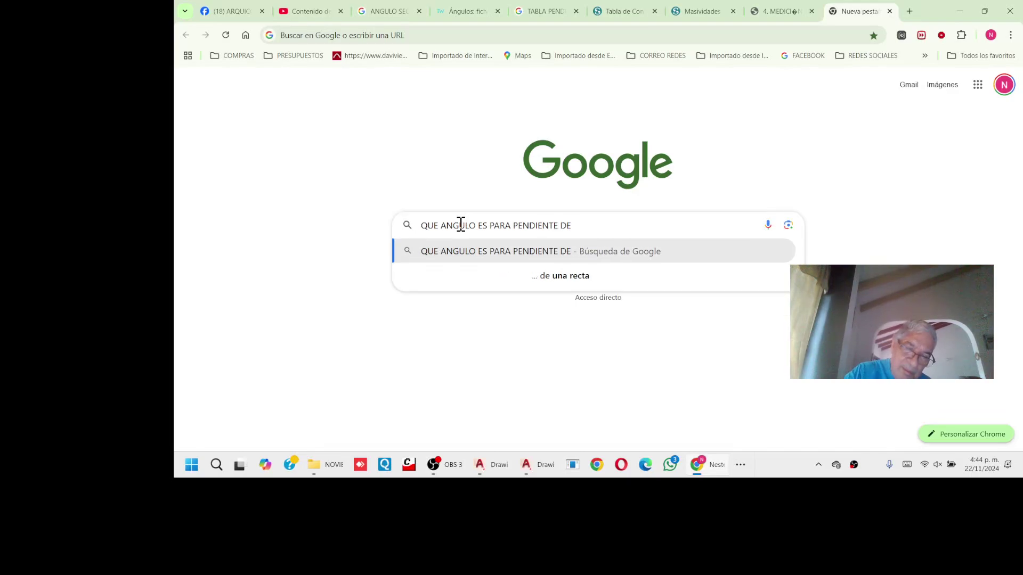
{"action": "type", "text": "L 35"}
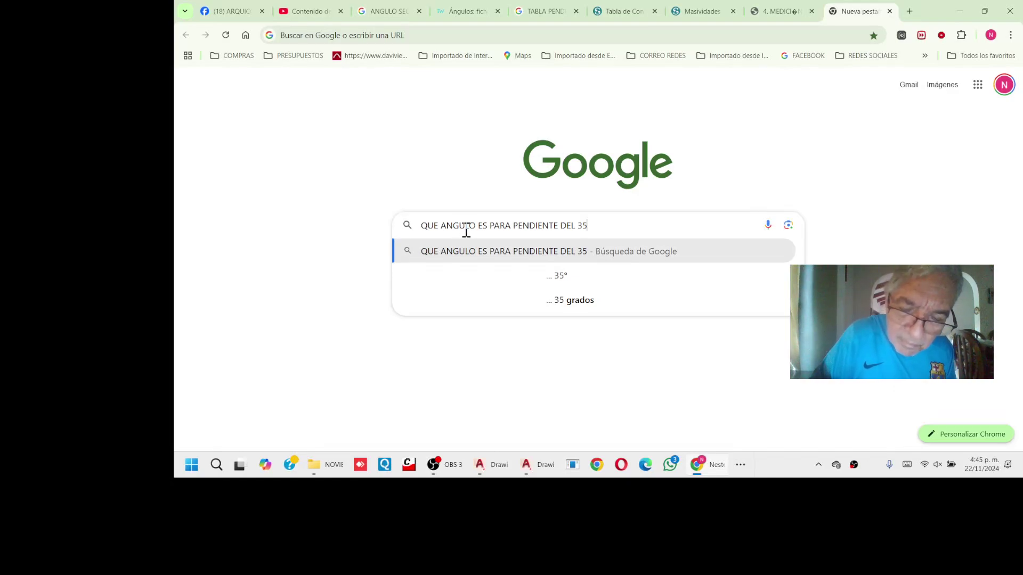
{"action": "key", "text": "Return"}
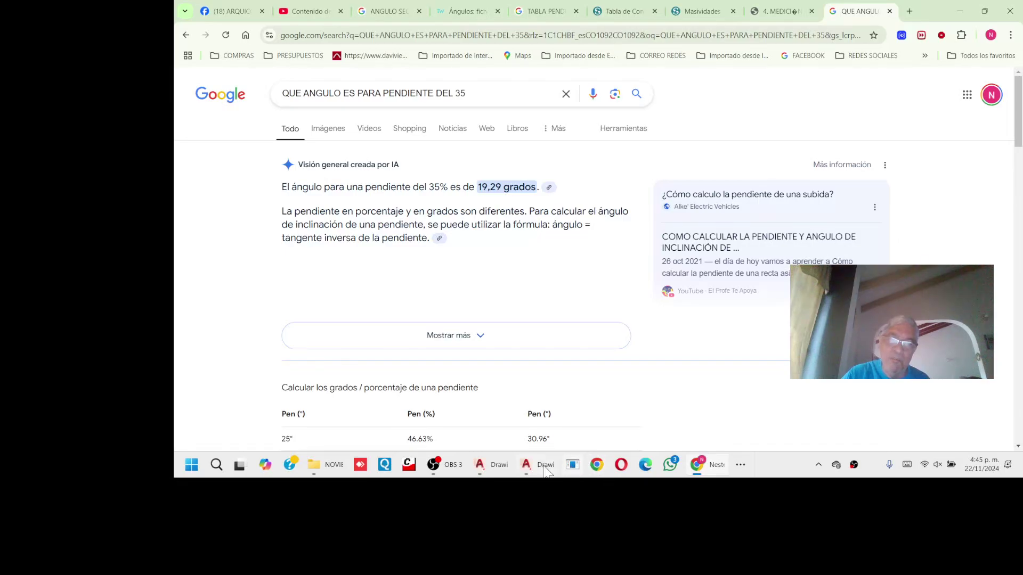
Switch to AutoCAD's Drawing3 and examine the slope triangle's two angular dimensions and its height dimension
{"action": "mouse_move", "coordinate": [546, 471]}
{"action": "left_click", "coordinate": [563, 421]}
{"action": "scroll", "coordinate": [564, 237], "scroll_direction": "up", "scroll_amount": 3}
{"action": "scroll", "coordinate": [560, 243], "scroll_direction": "down", "scroll_amount": 3}
{"action": "scroll", "coordinate": [559, 243], "scroll_direction": "up", "scroll_amount": 5}
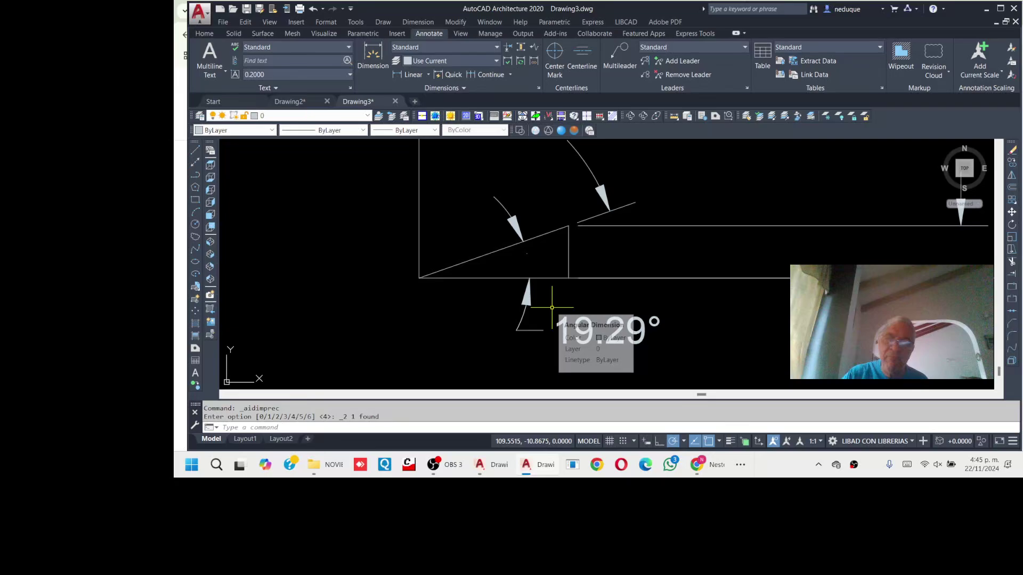
{"action": "scroll", "coordinate": [552, 301], "scroll_direction": "down", "scroll_amount": 3}
{"action": "scroll", "coordinate": [533, 247], "scroll_direction": "up", "scroll_amount": 5}
{"action": "scroll", "coordinate": [479, 215], "scroll_direction": "down", "scroll_amount": 4}
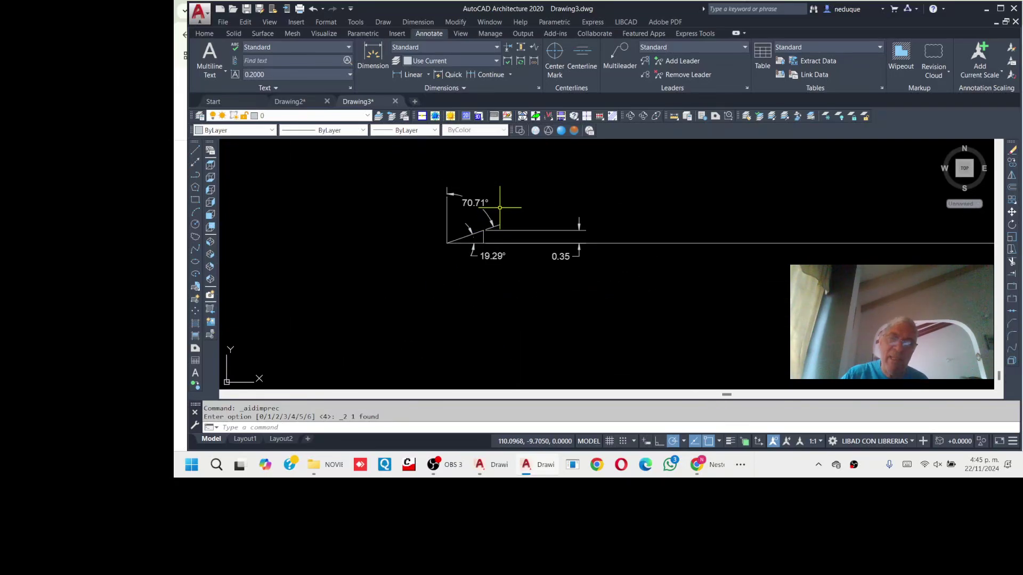
{"action": "scroll", "coordinate": [503, 193], "scroll_direction": "up", "scroll_amount": 4}
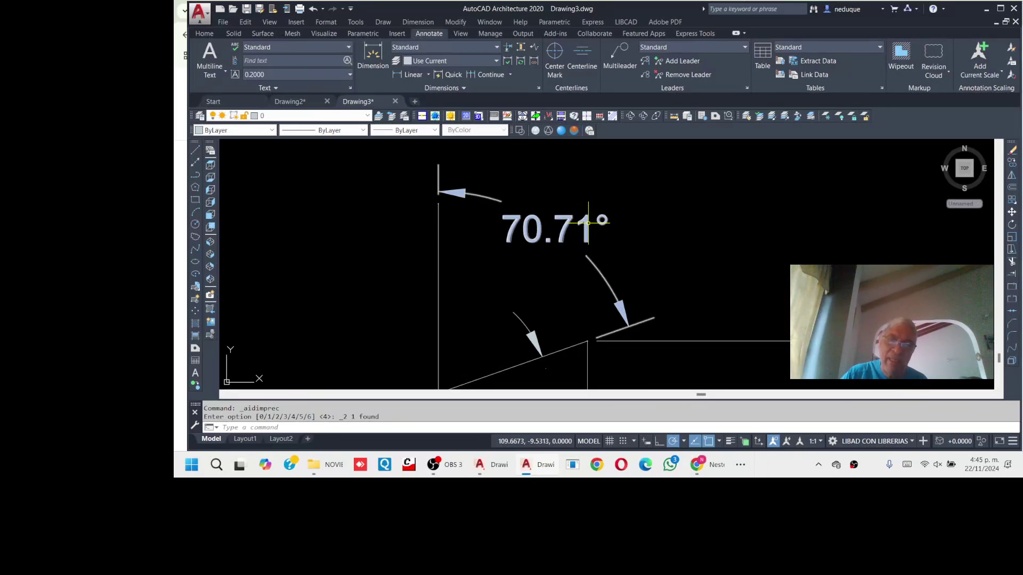
{"action": "scroll", "coordinate": [587, 218], "scroll_direction": "down", "scroll_amount": 5}
{"action": "scroll", "coordinate": [642, 229], "scroll_direction": "up", "scroll_amount": 3}
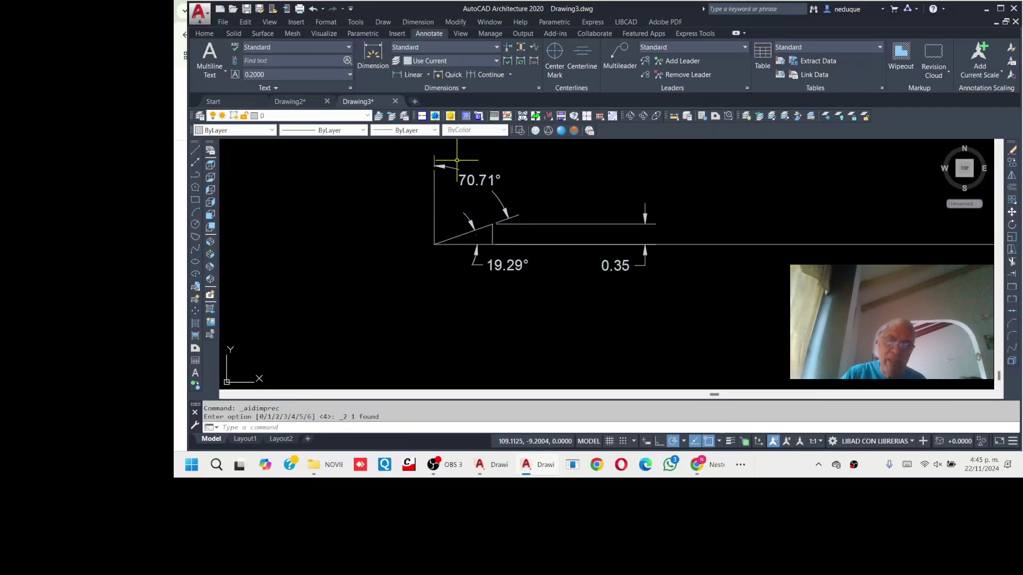
{"action": "scroll", "coordinate": [587, 214], "scroll_direction": "down", "scroll_amount": 6}
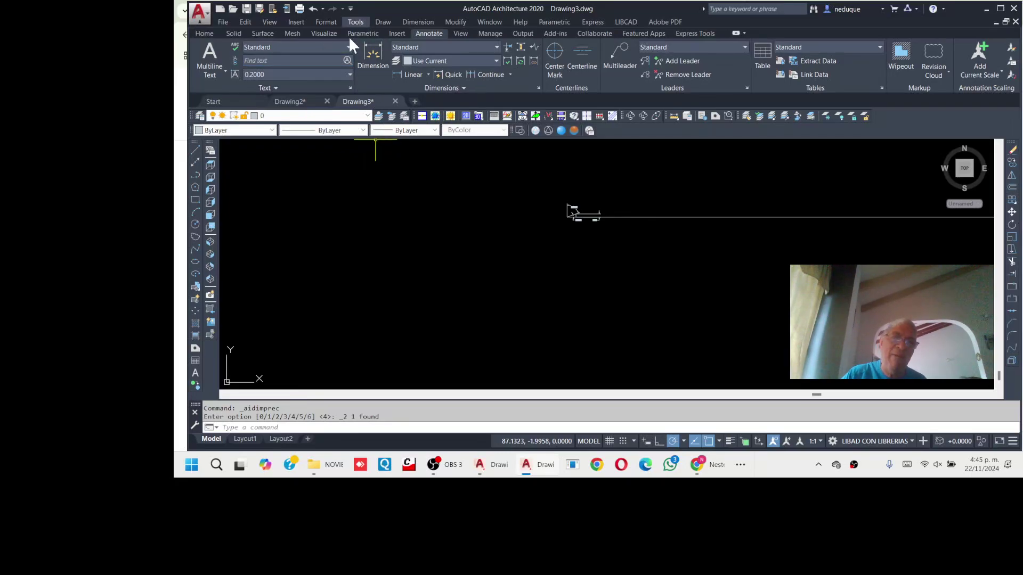
Draw a large horizontal rectangle in the empty area below the slope triangle and its long baseline
{"action": "left_click", "coordinate": [206, 33]}
{"action": "left_click", "coordinate": [438, 74]}
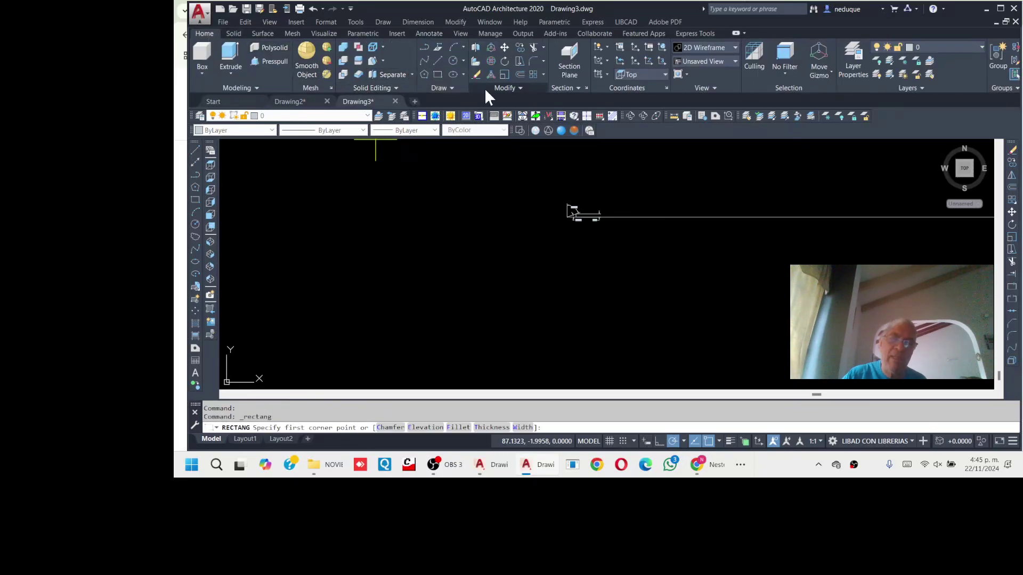
{"action": "scroll", "coordinate": [560, 228], "scroll_direction": "up", "scroll_amount": 3}
{"action": "left_click", "coordinate": [549, 278]}
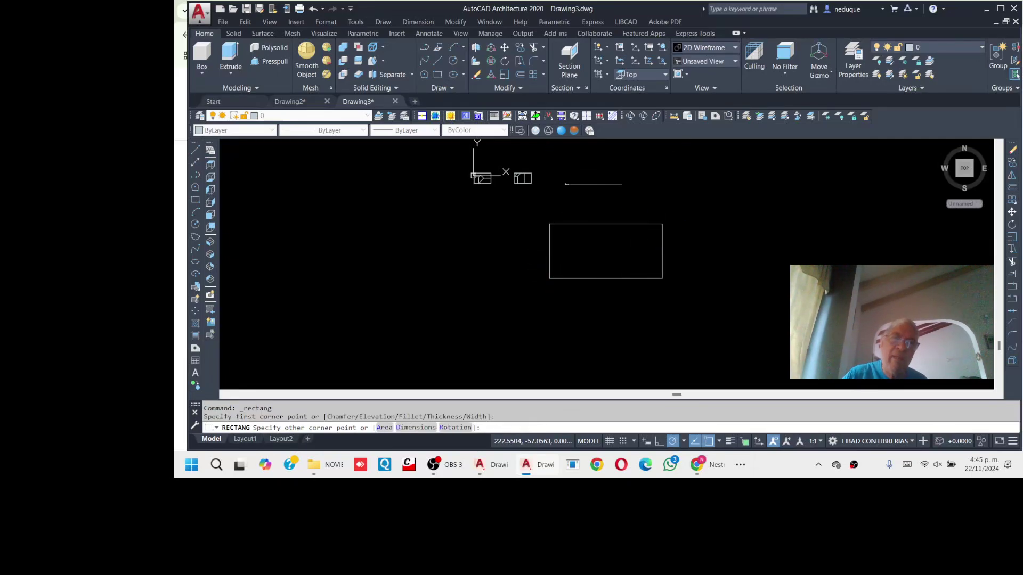
{"action": "left_click", "coordinate": [662, 224]}
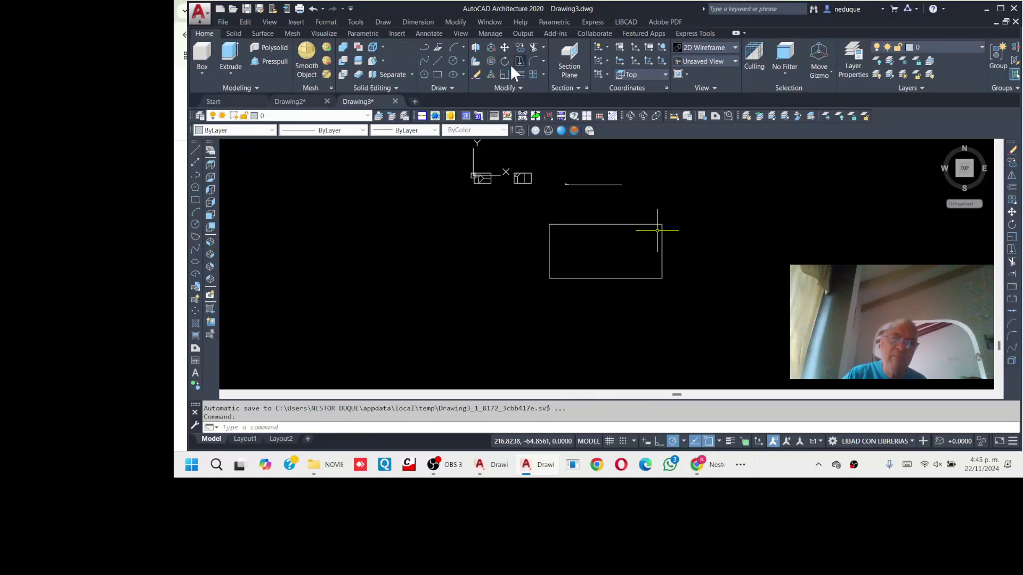
Draw two smaller rectangles inside the large one, one at its lower-right corner and a narrower one at its lower-left corner
{"action": "left_click", "coordinate": [435, 75]}
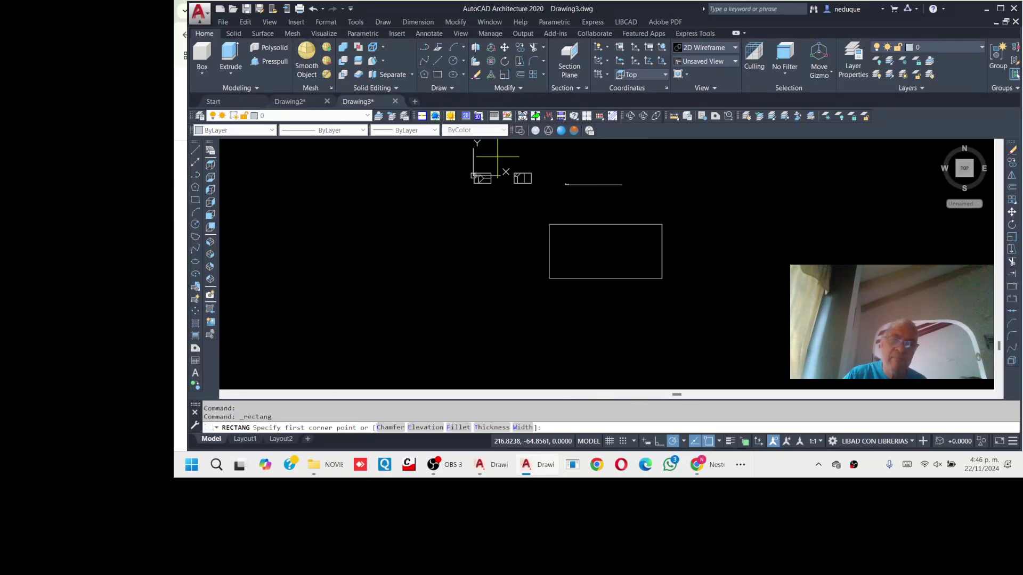
{"action": "left_click", "coordinate": [663, 278]}
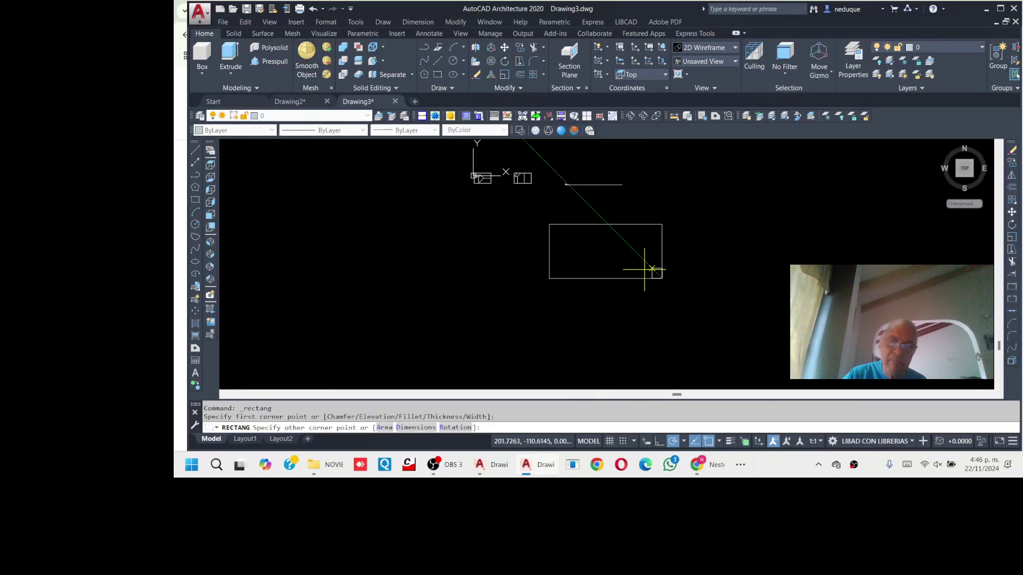
{"action": "left_click", "coordinate": [621, 251]}
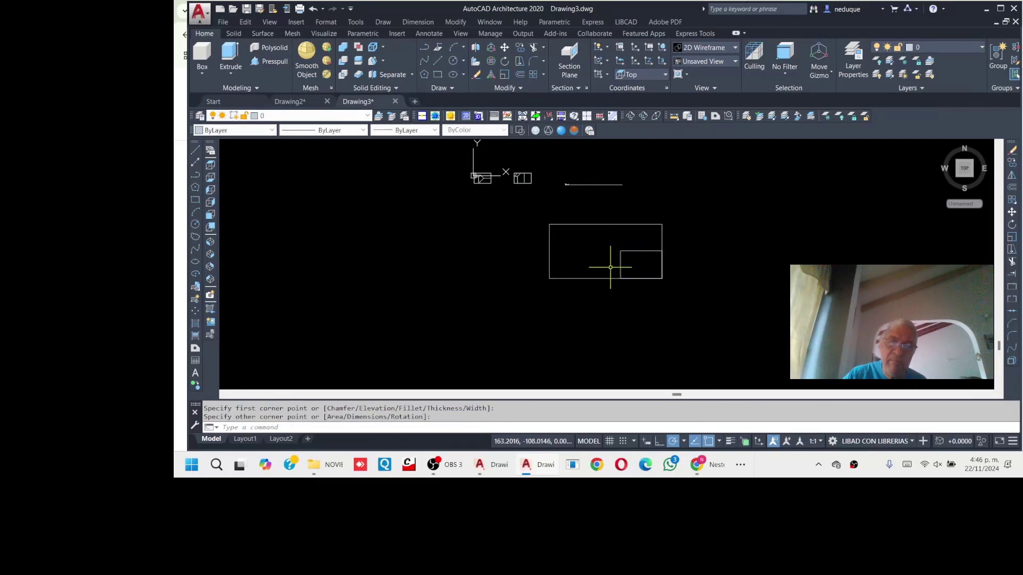
{"action": "left_click", "coordinate": [438, 75]}
{"action": "left_click", "coordinate": [555, 278]}
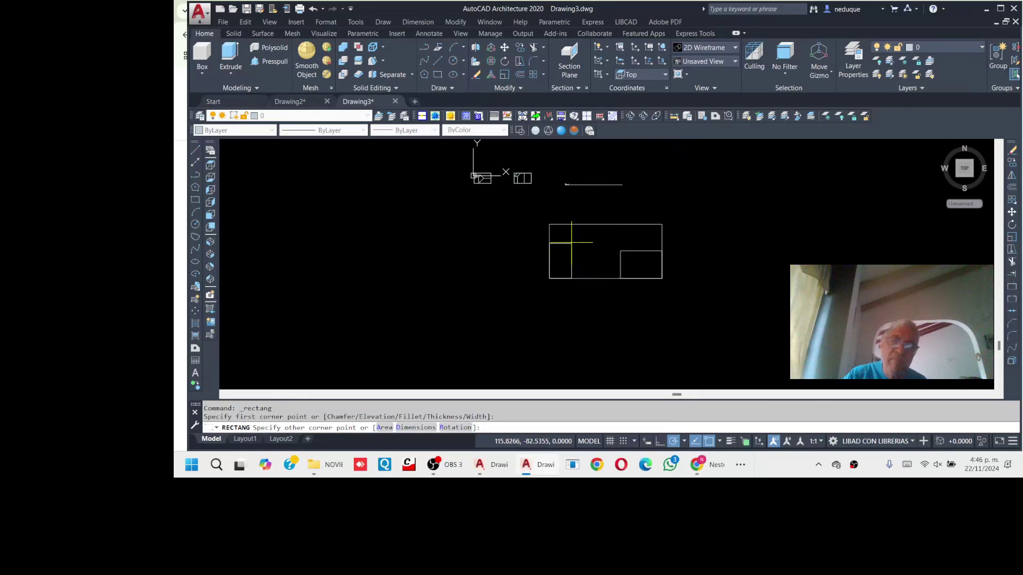
{"action": "left_click", "coordinate": [549, 241]}
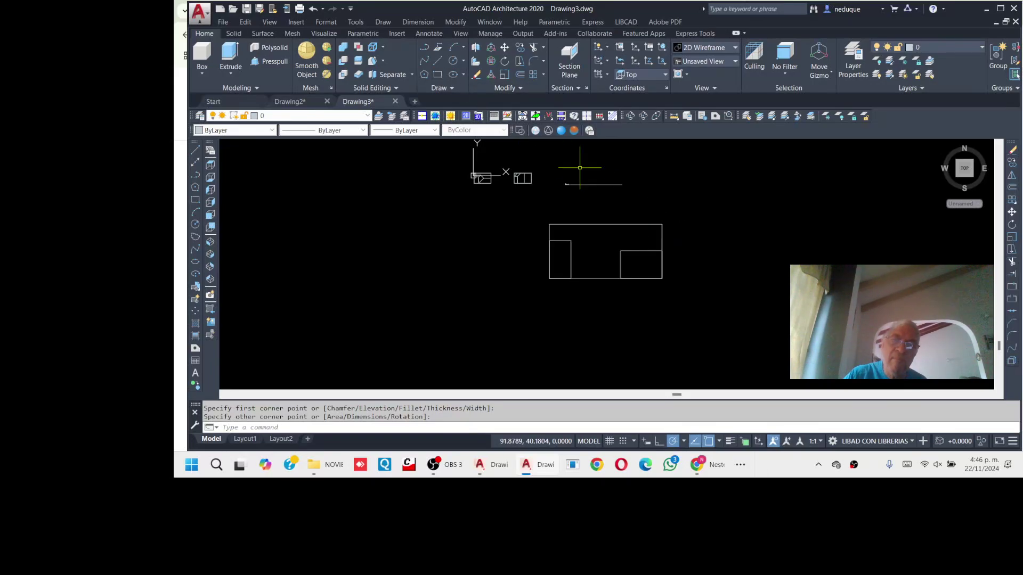
Draw a narrow rectangle inside the large one, extending down and left from the midpoint of its upper edge
{"action": "left_click", "coordinate": [439, 73]}
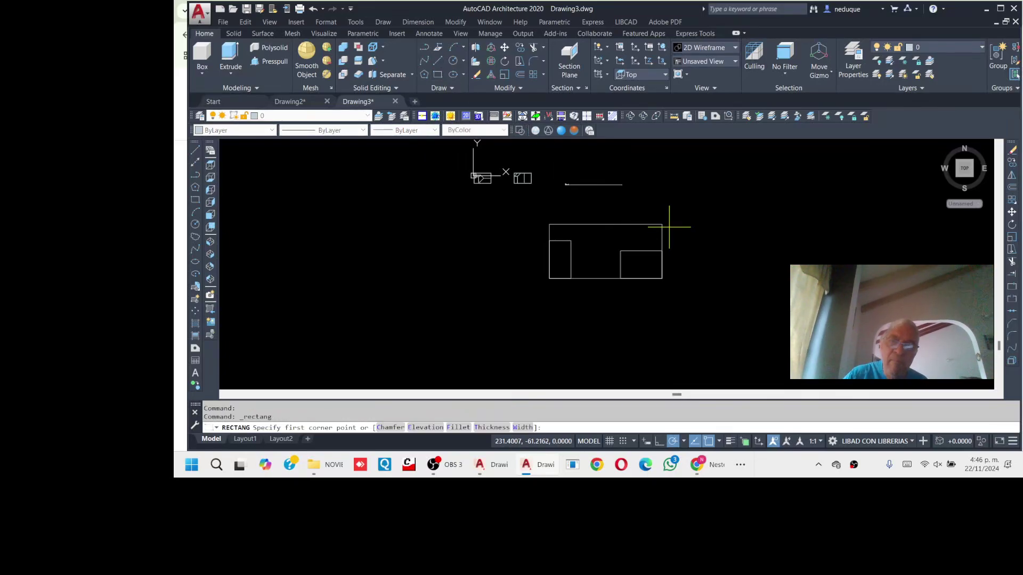
{"action": "left_click", "coordinate": [605, 225]}
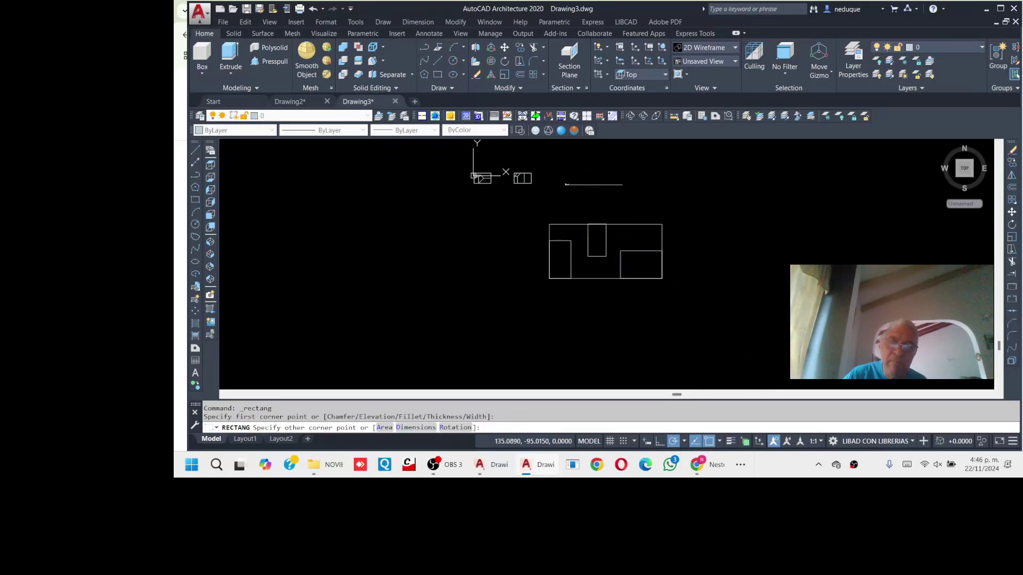
{"action": "left_click", "coordinate": [587, 257]}
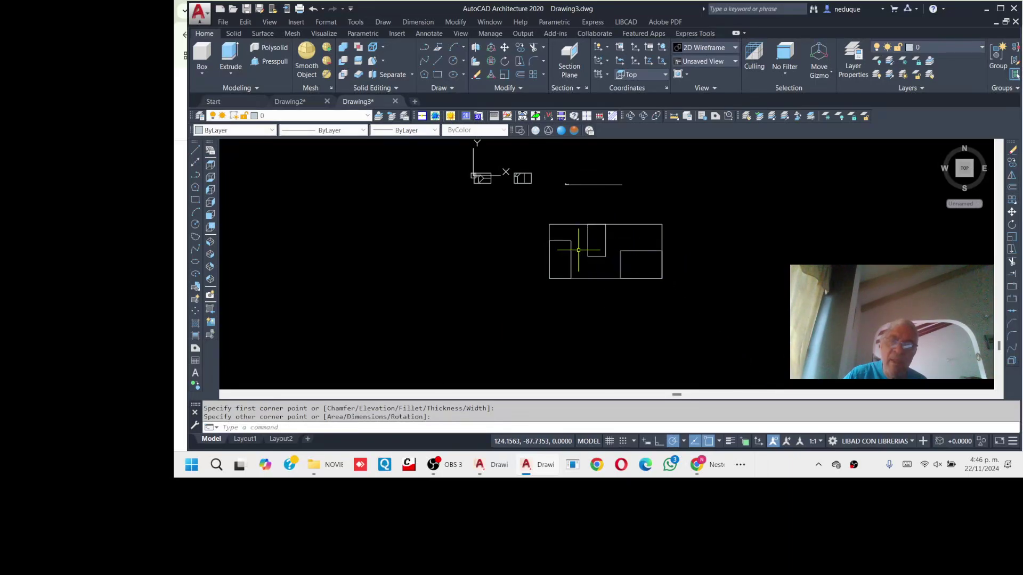
Switch to an isometric view and Presspull the large rectangle's area outside the three smaller rectangles upward into a solid
{"action": "left_click", "coordinate": [956, 176]}
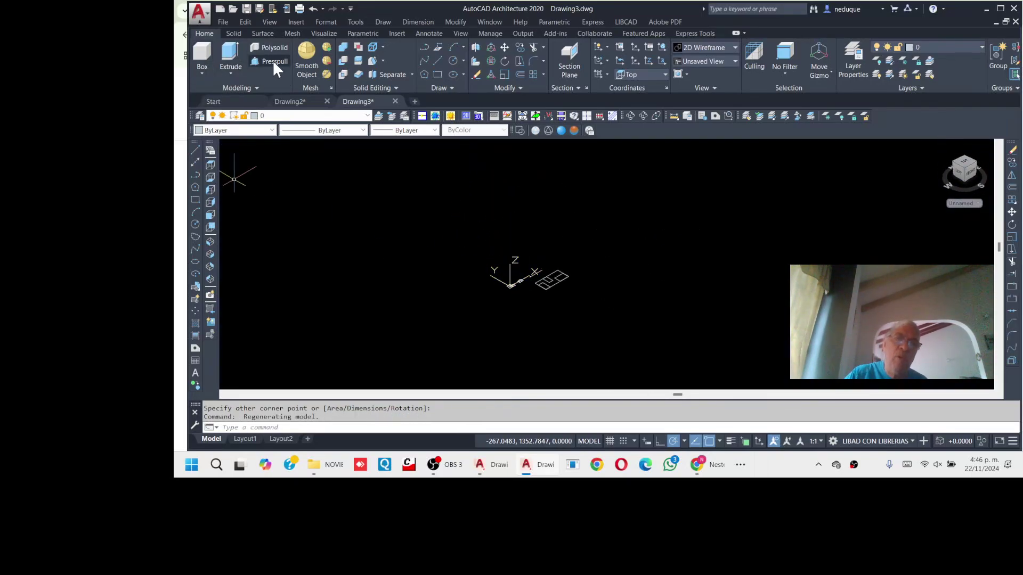
{"action": "scroll", "coordinate": [568, 282], "scroll_direction": "up", "scroll_amount": 5}
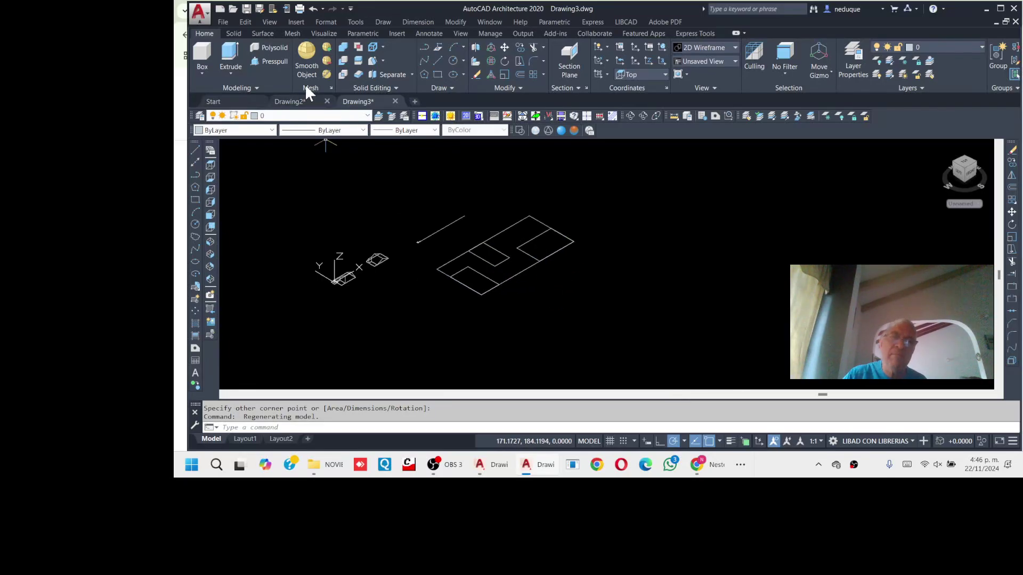
{"action": "left_click", "coordinate": [269, 61]}
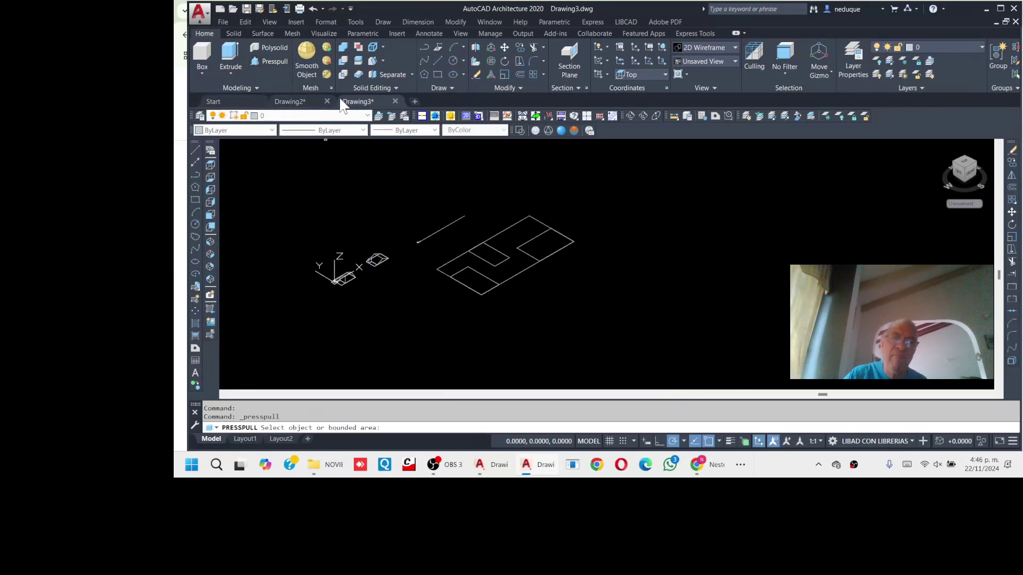
{"action": "left_click", "coordinate": [508, 239]}
{"action": "left_click", "coordinate": [508, 185]}
{"action": "scroll", "coordinate": [497, 208], "scroll_direction": "down", "scroll_amount": 3}
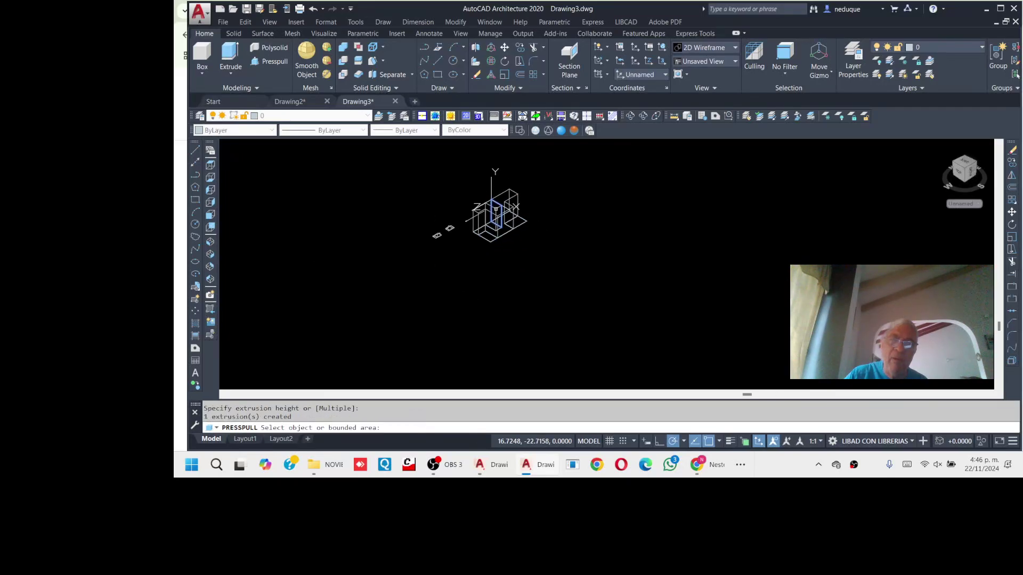
Start tapering all faces of the extruded footprint solid, defining the taper axis upward along a vertical edge
{"action": "left_click", "coordinate": [372, 59]}
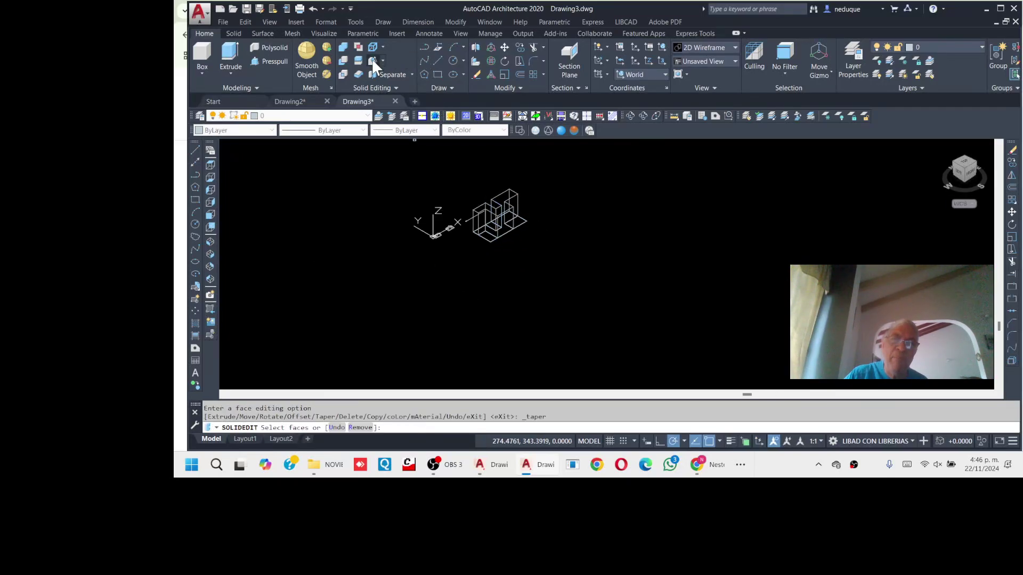
{"action": "scroll", "coordinate": [506, 228], "scroll_direction": "up", "scroll_amount": 3}
{"action": "scroll", "coordinate": [506, 228], "scroll_direction": "up", "scroll_amount": 3}
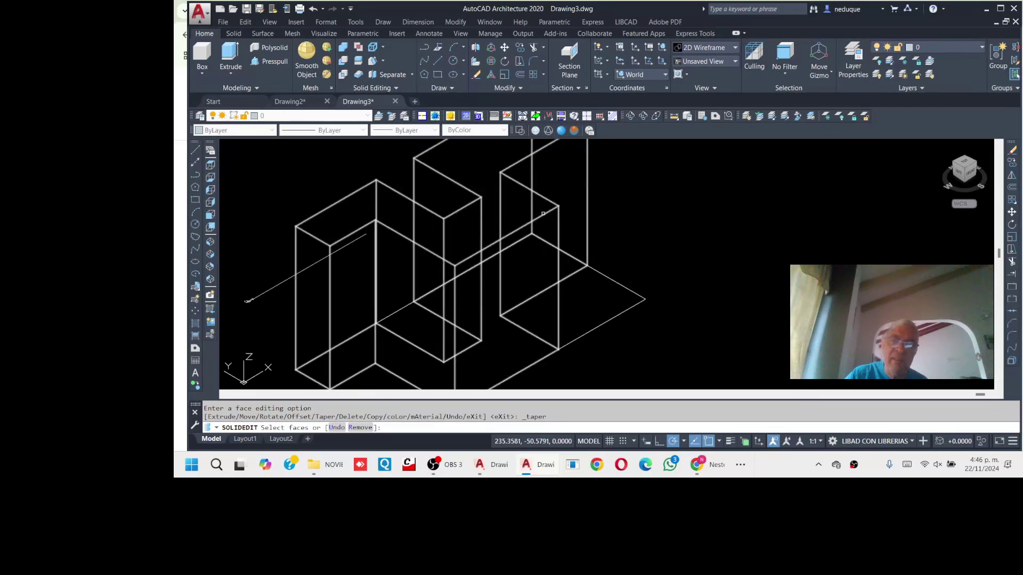
{"action": "left_click", "coordinate": [569, 180]}
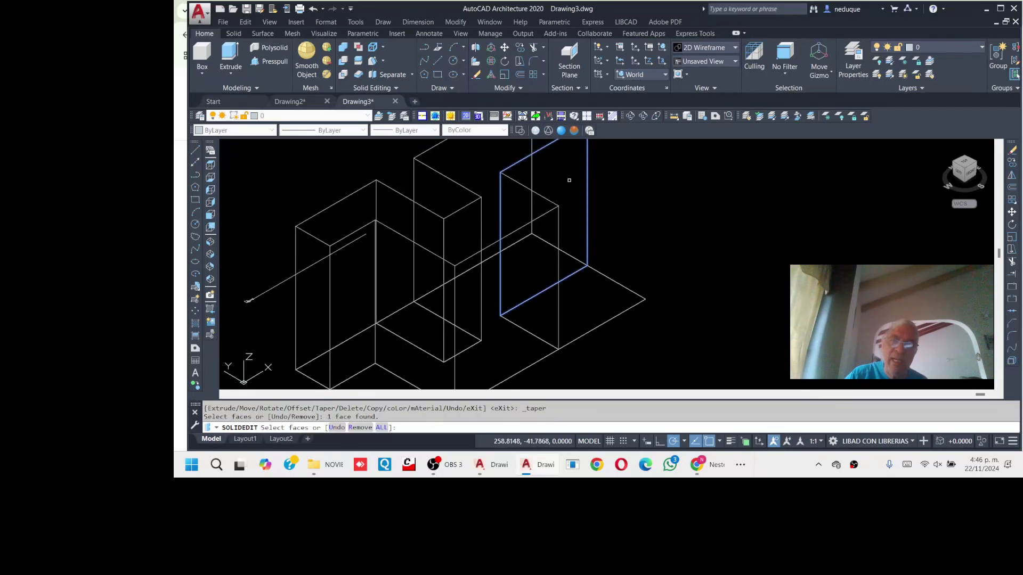
{"action": "left_click", "coordinate": [382, 429]}
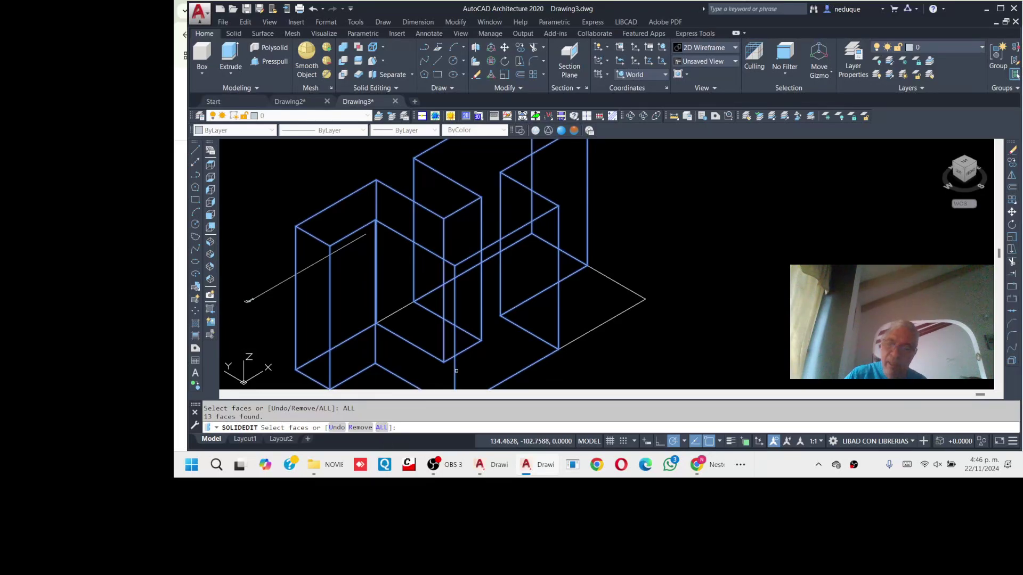
{"action": "key", "text": "Return"}
{"action": "scroll", "coordinate": [454, 367], "scroll_direction": "down", "scroll_amount": 4}
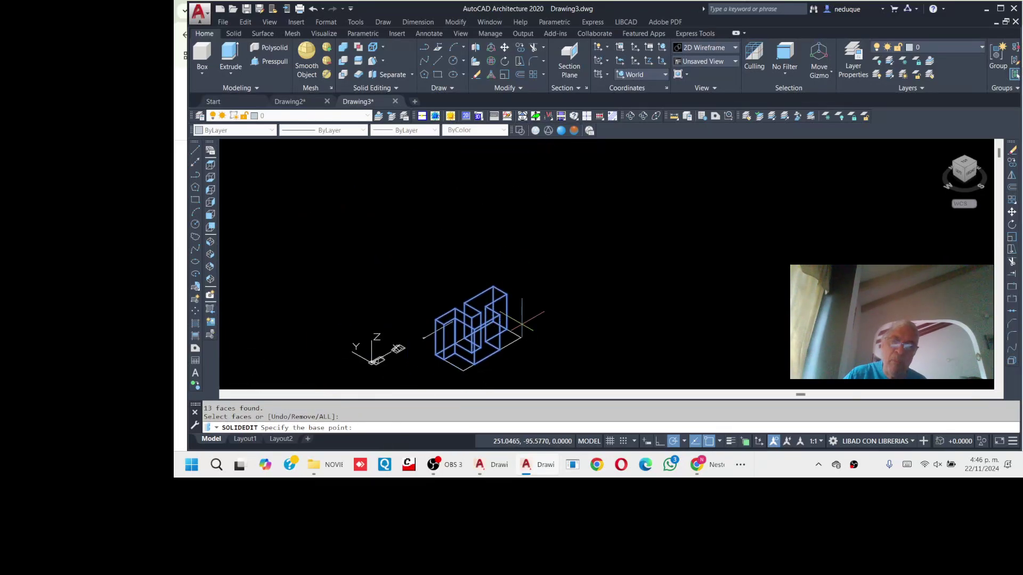
{"action": "left_click", "coordinate": [500, 326]}
{"action": "left_click", "coordinate": [507, 294]}
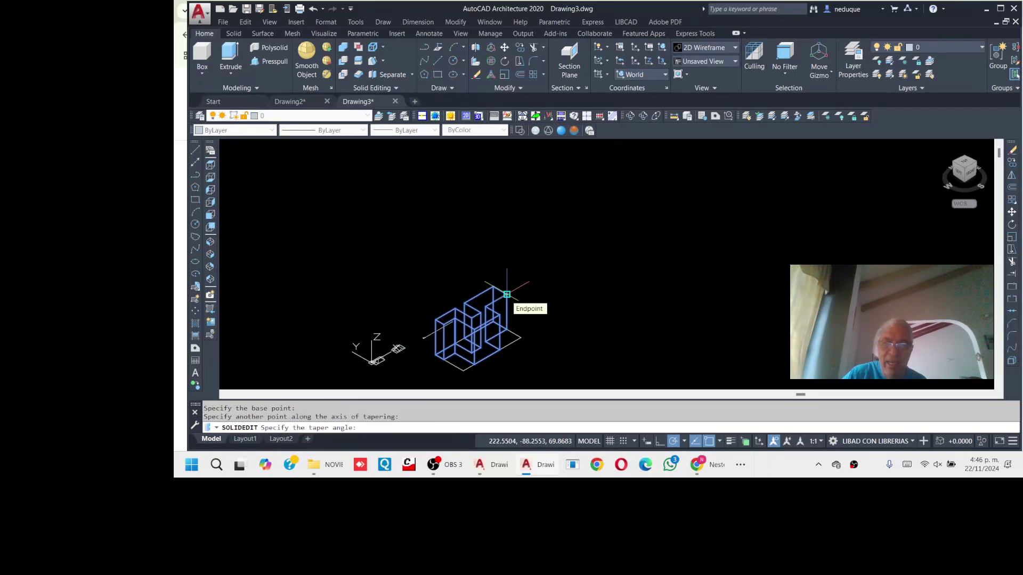
Check the slope triangle's angle dimensions and apply a taper angle of 70.71° to the solid's faces
{"action": "scroll", "coordinate": [506, 295], "scroll_direction": "down", "scroll_amount": 2}
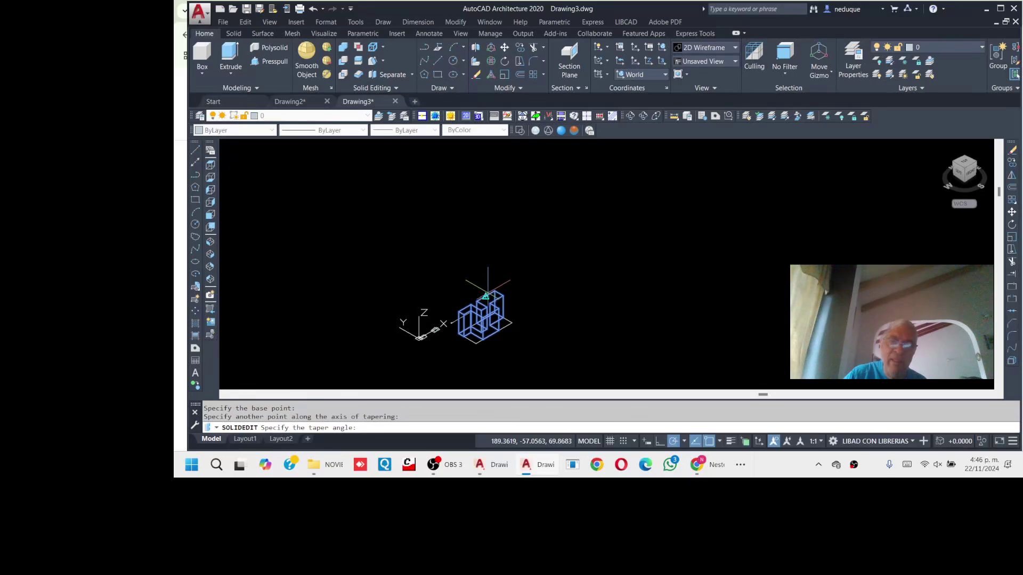
{"action": "scroll", "coordinate": [487, 296], "scroll_direction": "up", "scroll_amount": 5}
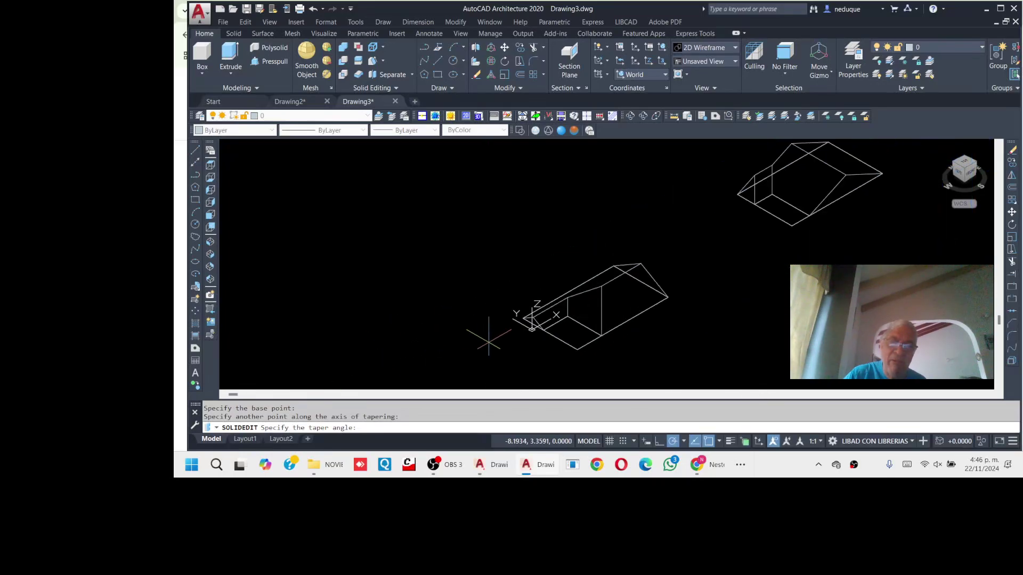
{"action": "scroll", "coordinate": [489, 296], "scroll_direction": "down", "scroll_amount": 4}
{"action": "scroll", "coordinate": [463, 283], "scroll_direction": "up", "scroll_amount": 6}
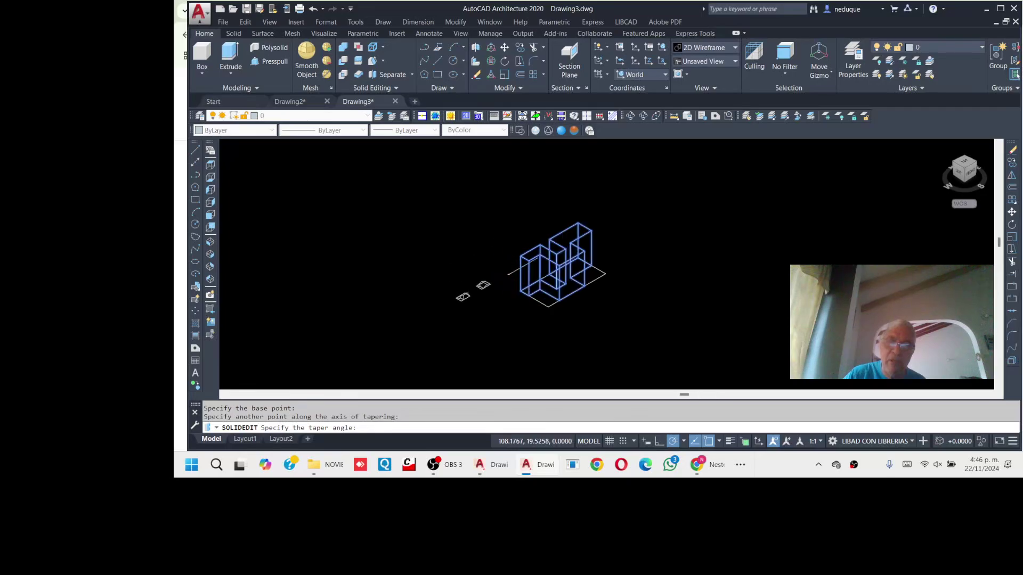
{"action": "scroll", "coordinate": [535, 261], "scroll_direction": "up", "scroll_amount": 6}
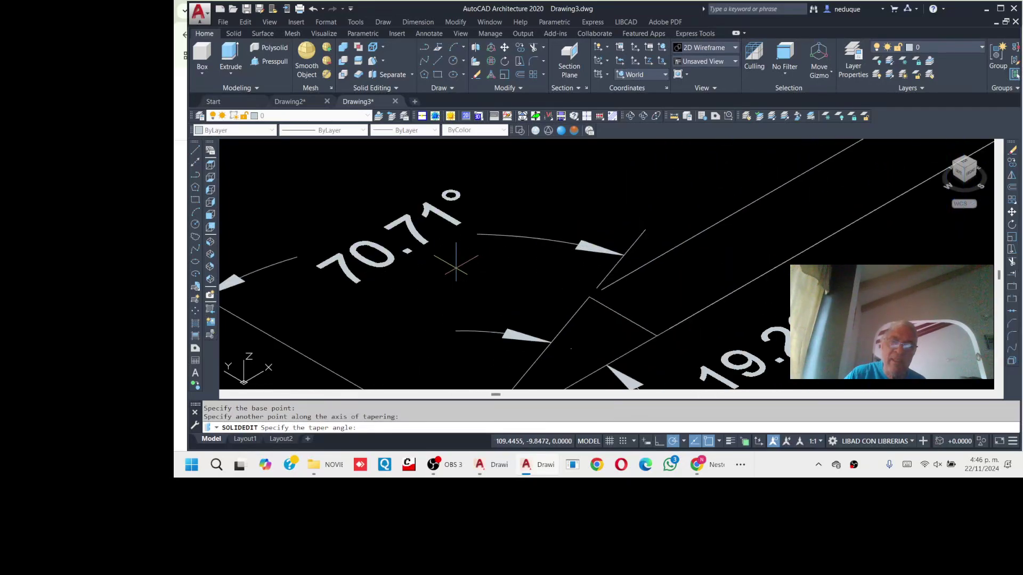
{"action": "scroll", "coordinate": [430, 249], "scroll_direction": "down", "scroll_amount": 6}
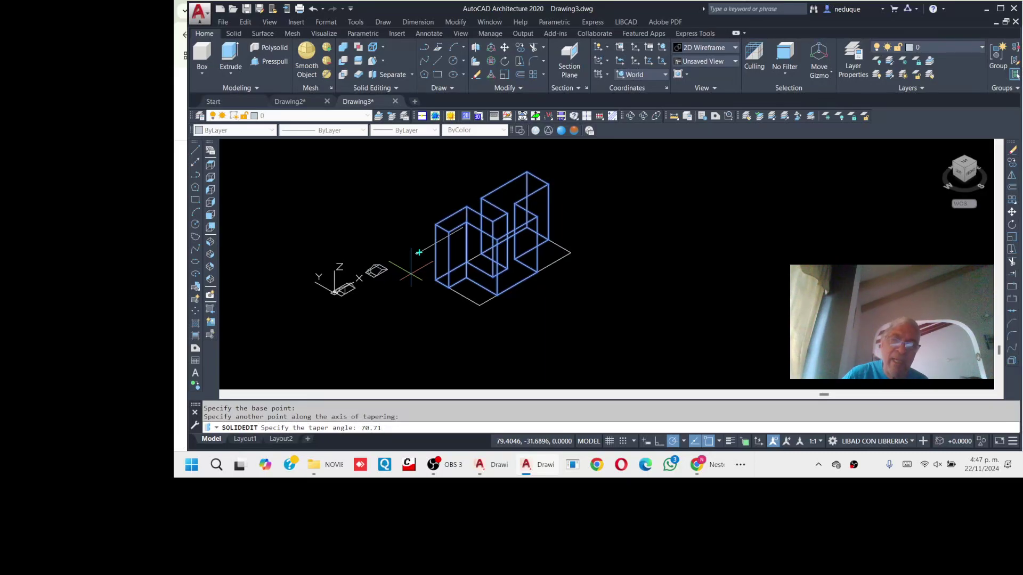
{"action": "key", "text": "Return"}
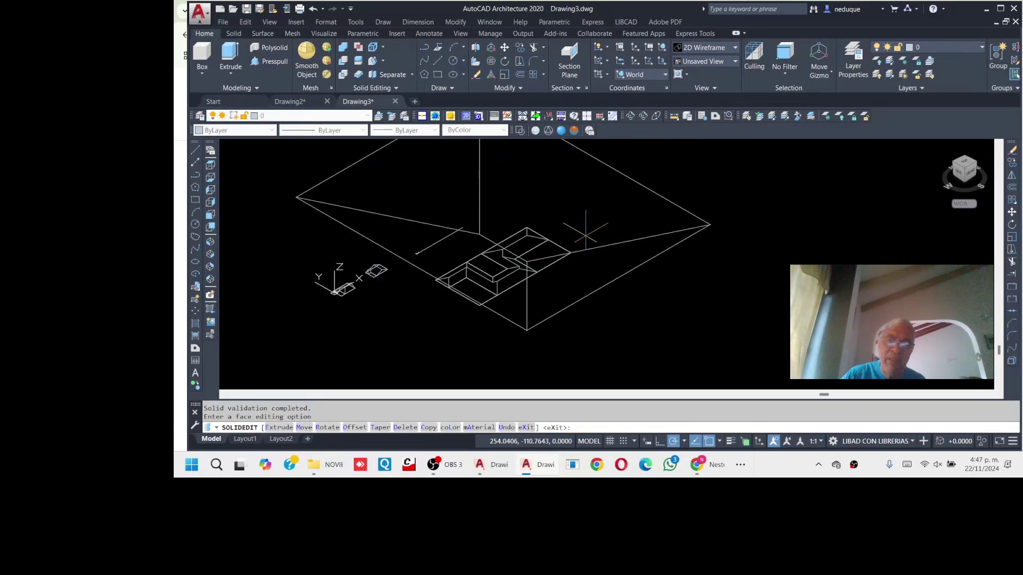
Presspull the oversized flared top face down to the roof ridge level, leaving only the sloped roof body
{"action": "left_click", "coordinate": [270, 60]}
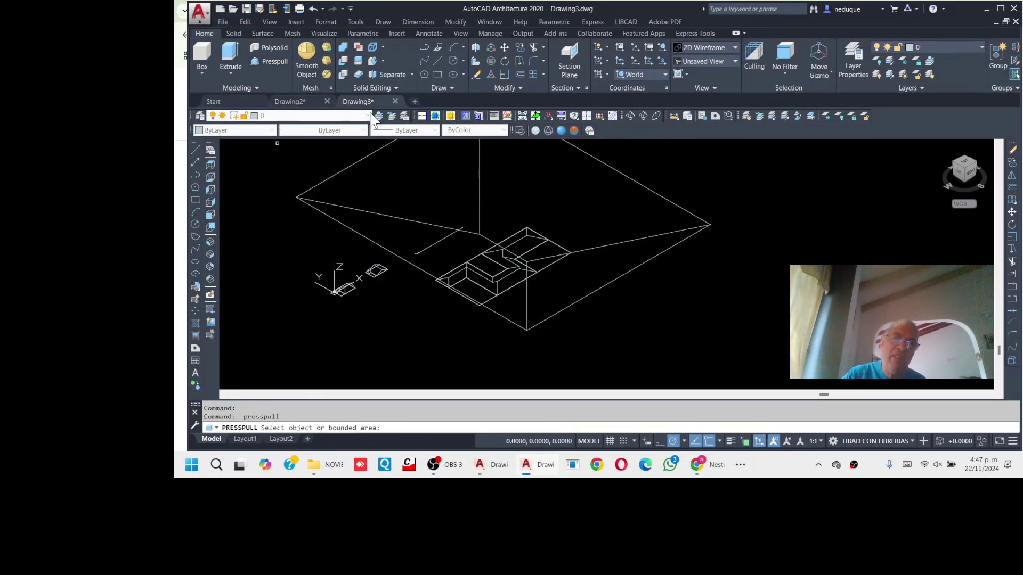
{"action": "left_click", "coordinate": [545, 186]}
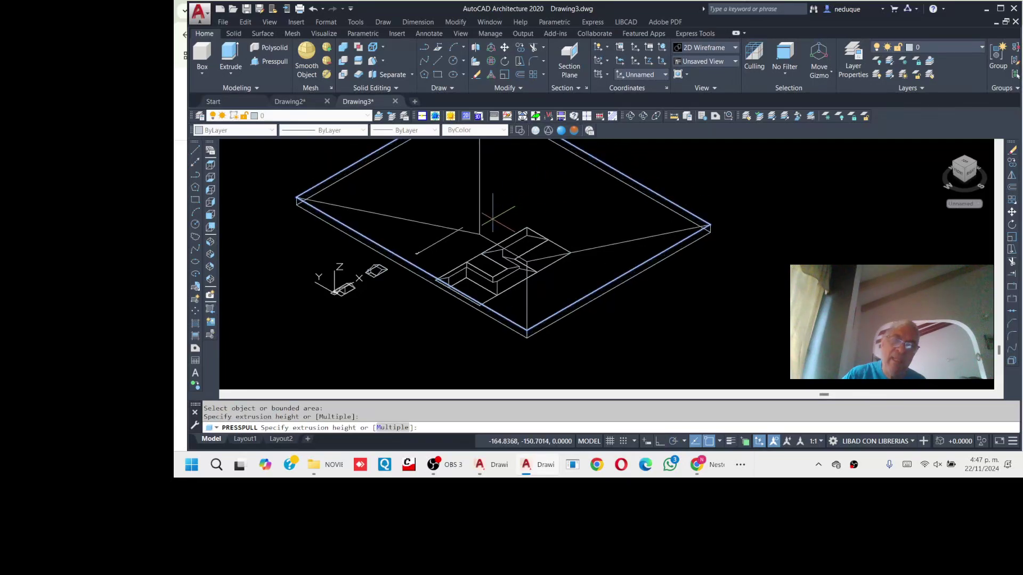
{"action": "left_click", "coordinate": [474, 235]}
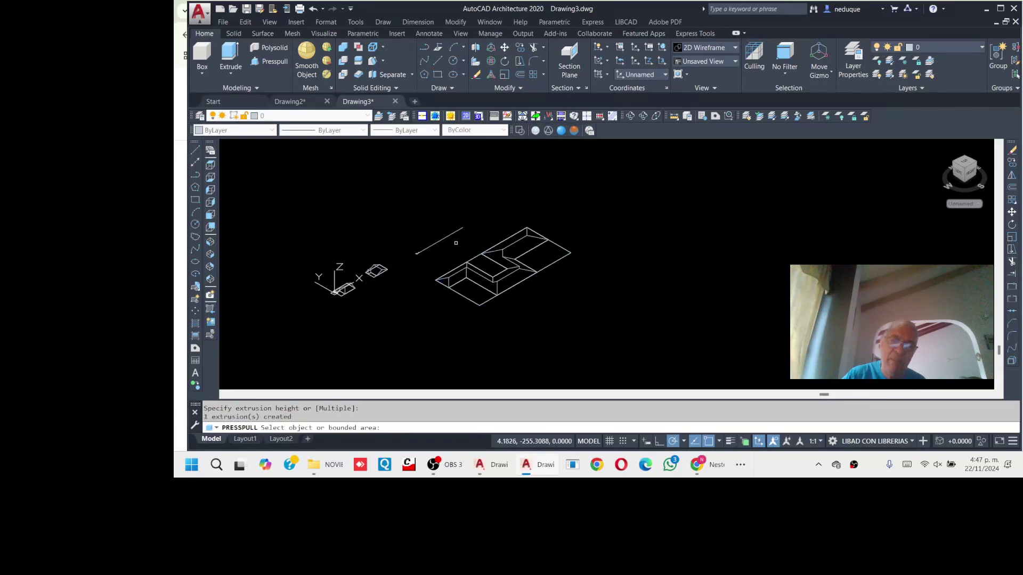
{"action": "scroll", "coordinate": [491, 270], "scroll_direction": "up", "scroll_amount": 6}
{"action": "scroll", "coordinate": [495, 274], "scroll_direction": "down", "scroll_amount": 6}
{"action": "scroll", "coordinate": [500, 282], "scroll_direction": "up", "scroll_amount": 6}
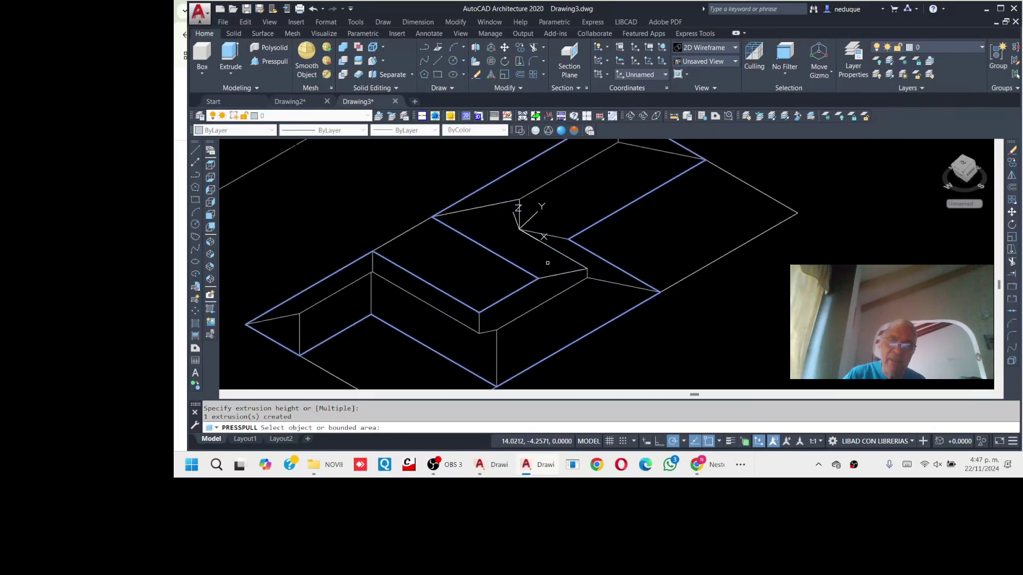
{"action": "scroll", "coordinate": [503, 286], "scroll_direction": "down", "scroll_amount": 6}
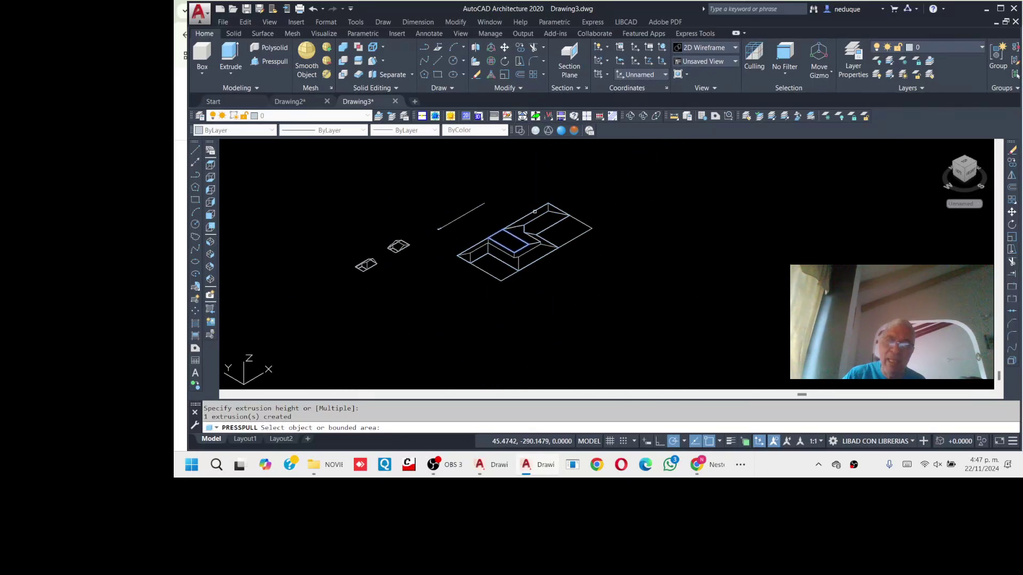
{"action": "scroll", "coordinate": [549, 216], "scroll_direction": "up", "scroll_amount": 6}
{"action": "scroll", "coordinate": [523, 249], "scroll_direction": "down", "scroll_amount": 2}
{"action": "middle_click_drag", "start_coordinate": [523, 250], "coordinate": [504, 299]}
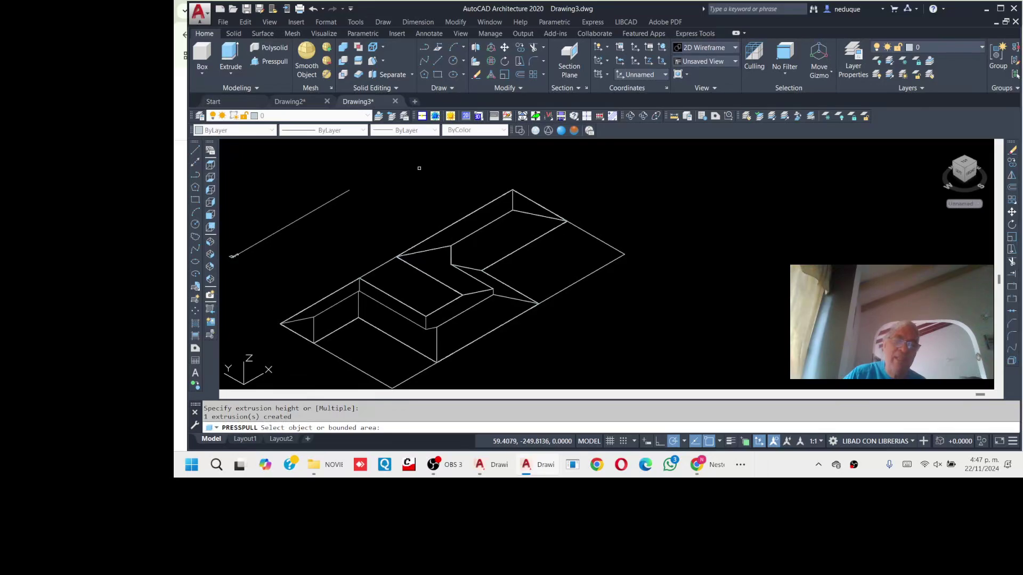
{"action": "key", "text": "Return"}
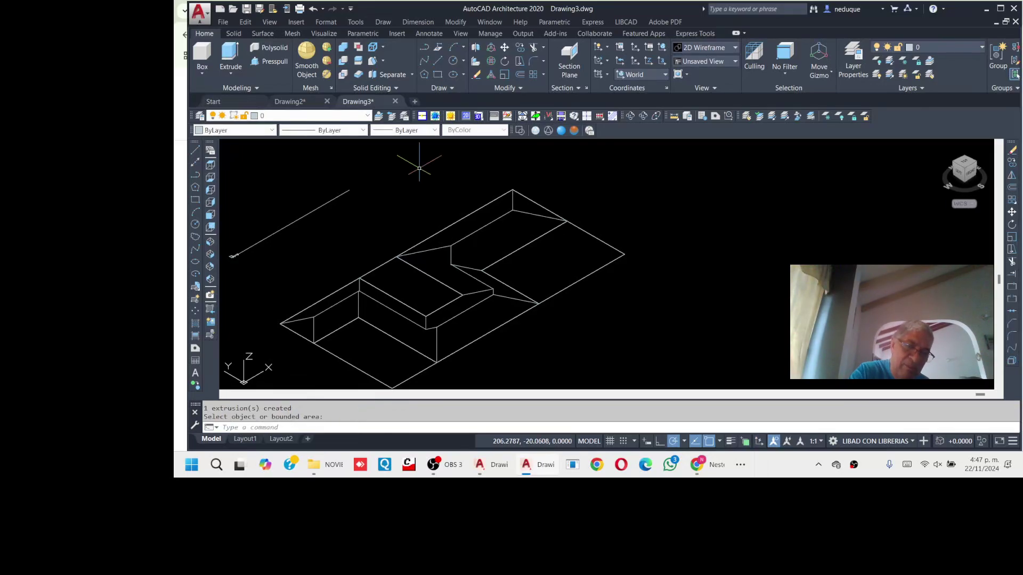
Create a section of the roof solid on the YZ plane through the ridge's end point
{"action": "type", "text": "SEC"}
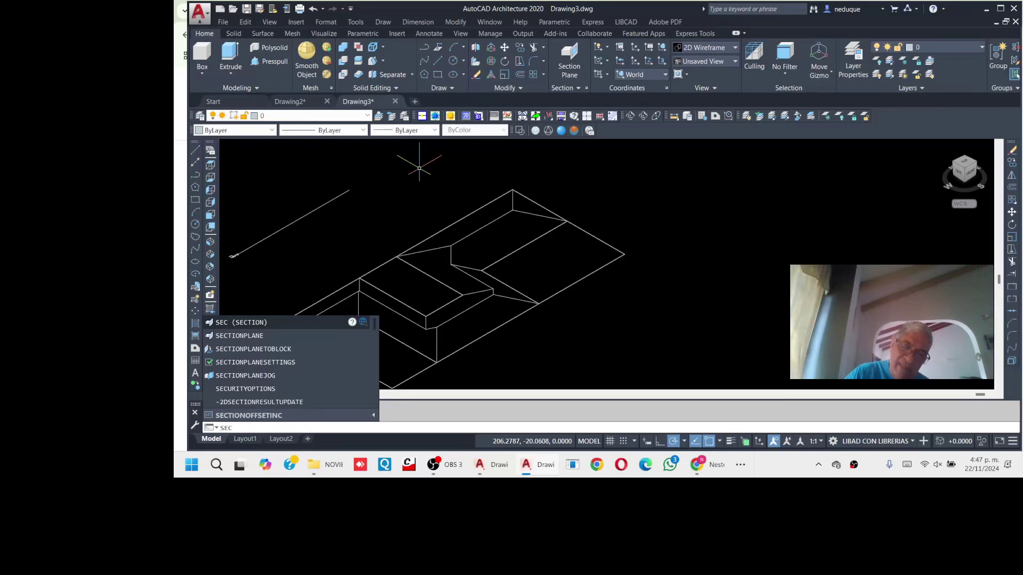
{"action": "key", "text": "Return"}
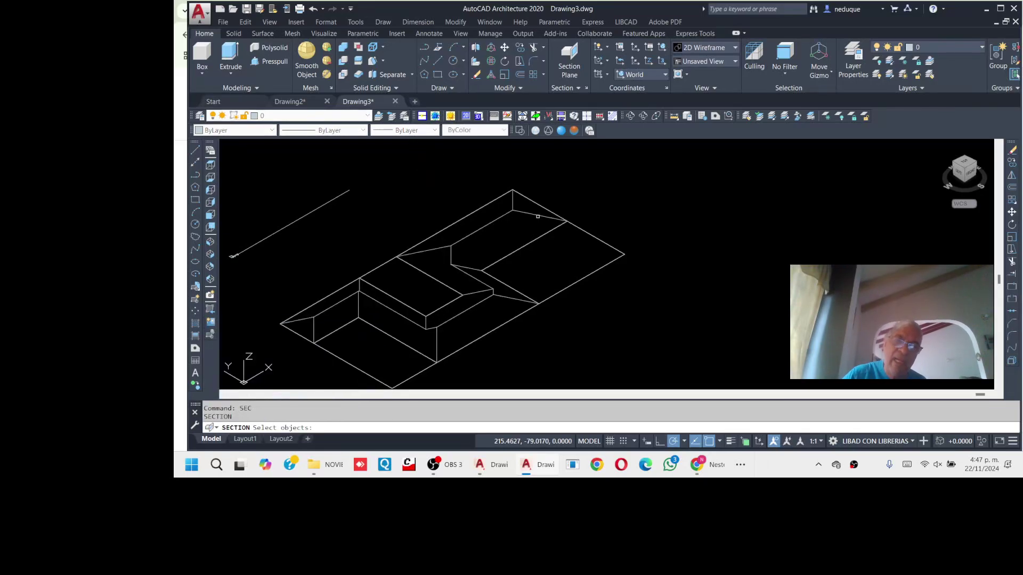
{"action": "left_click", "coordinate": [531, 220]}
{"action": "key", "text": "Return"}
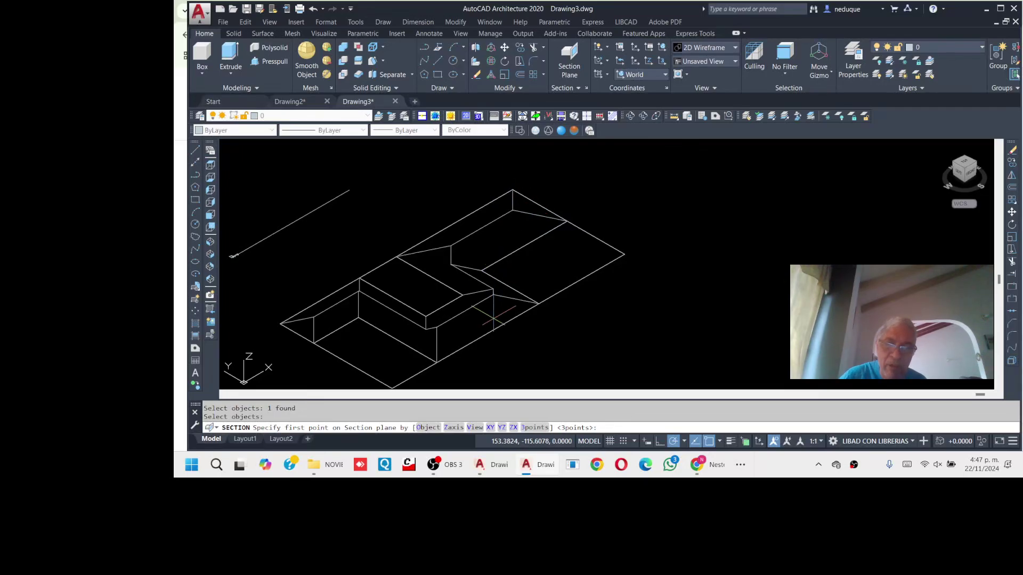
{"action": "left_click", "coordinate": [501, 428]}
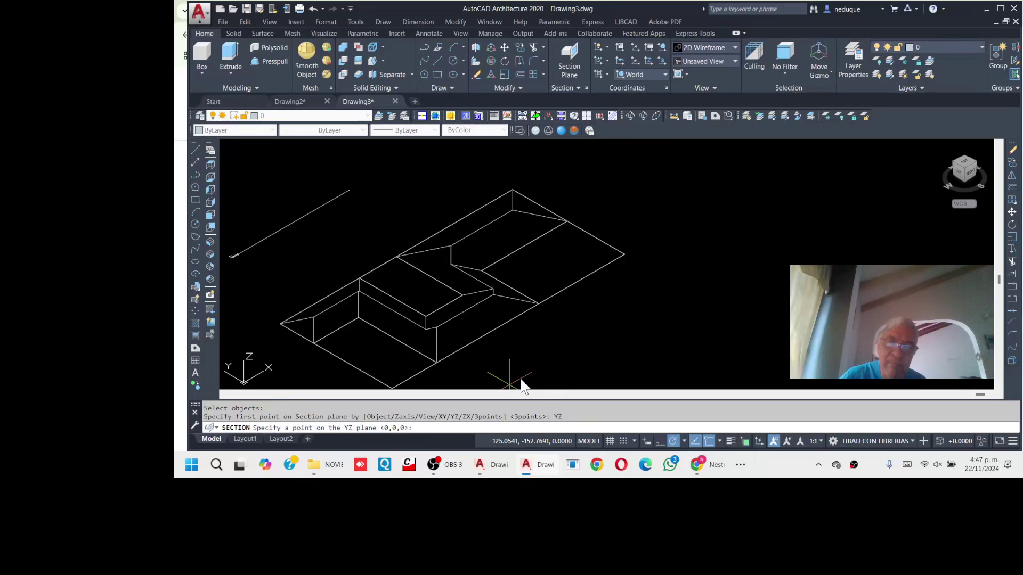
{"action": "scroll", "coordinate": [509, 212], "scroll_direction": "up", "scroll_amount": 3}
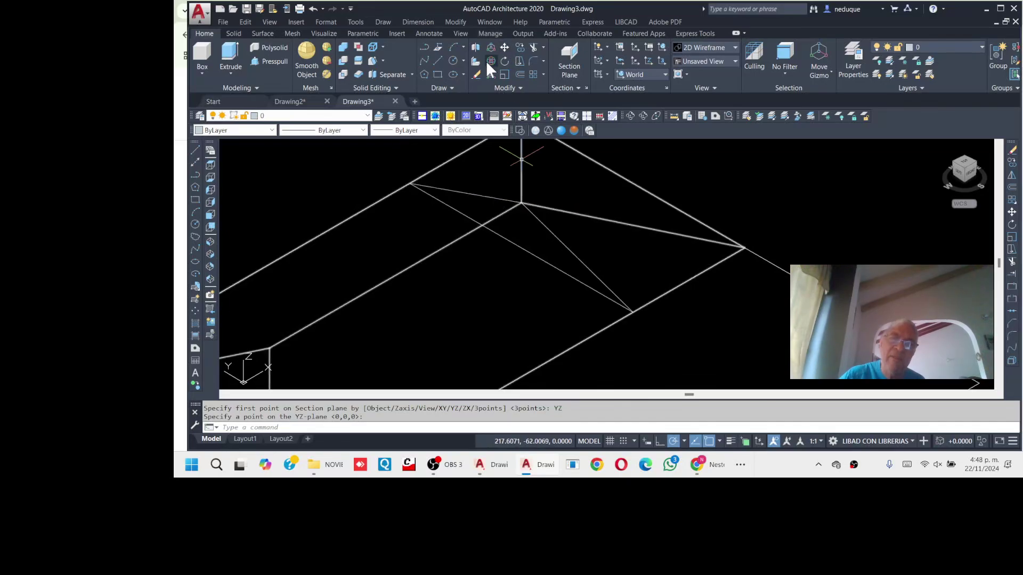
Move the triangular section by its lower base corner to the empty area beyond the roof solid
{"action": "left_click", "coordinate": [503, 45]}
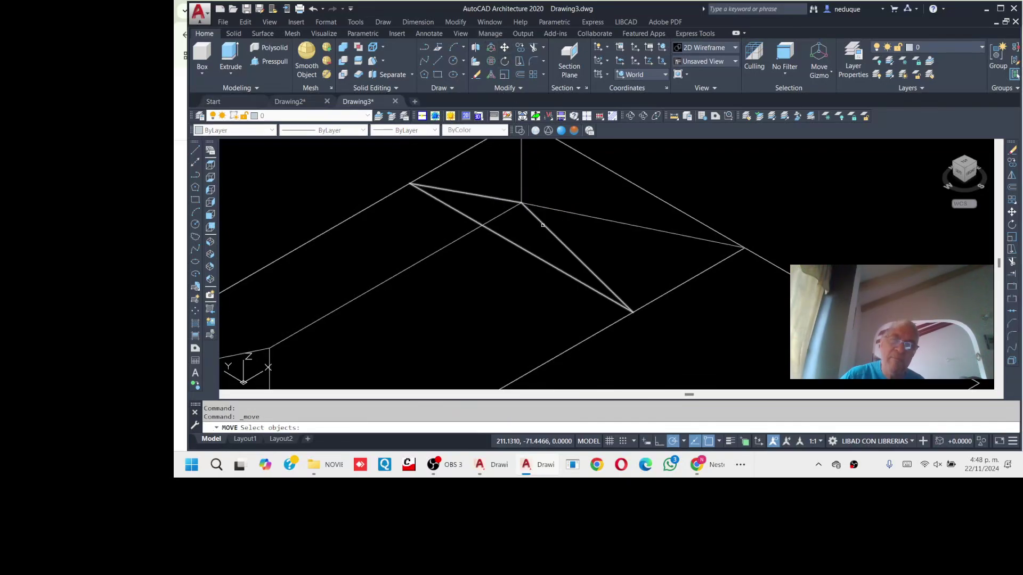
{"action": "left_click", "coordinate": [584, 280]}
{"action": "key", "text": "Return"}
{"action": "left_click", "coordinate": [633, 312]}
{"action": "scroll", "coordinate": [525, 293], "scroll_direction": "down", "scroll_amount": 5}
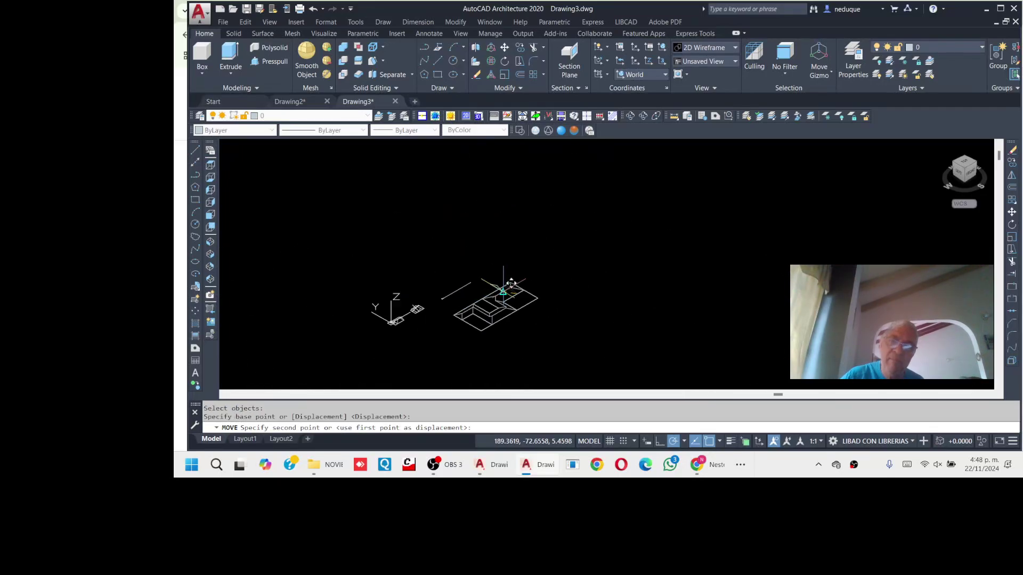
{"action": "left_click", "coordinate": [625, 300]}
{"action": "scroll", "coordinate": [611, 306], "scroll_direction": "up", "scroll_amount": 5}
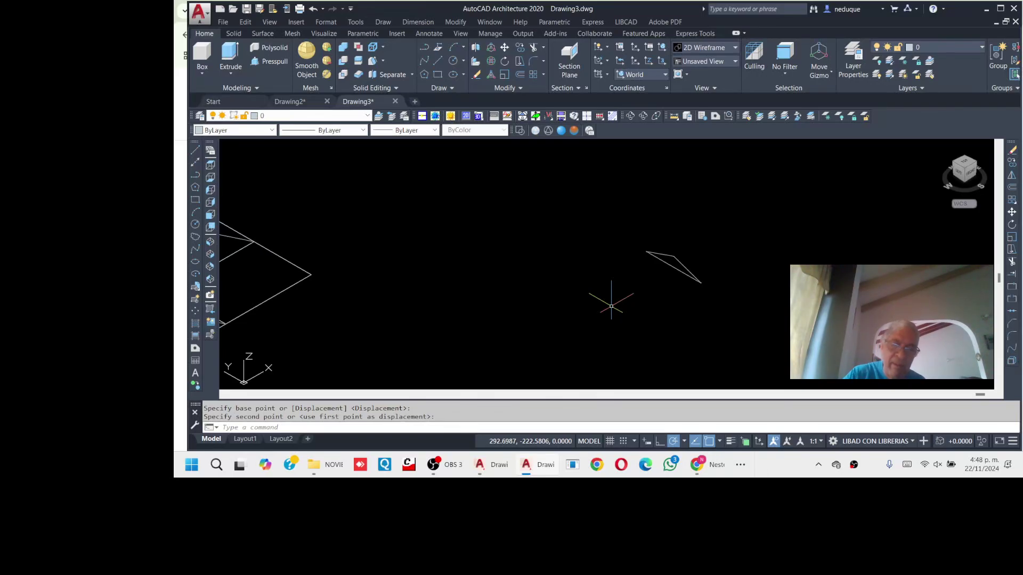
Align the section triangle by its three corners, keeping its base in place and laying its apex over along the X direction
{"action": "type", "text": "AL"}
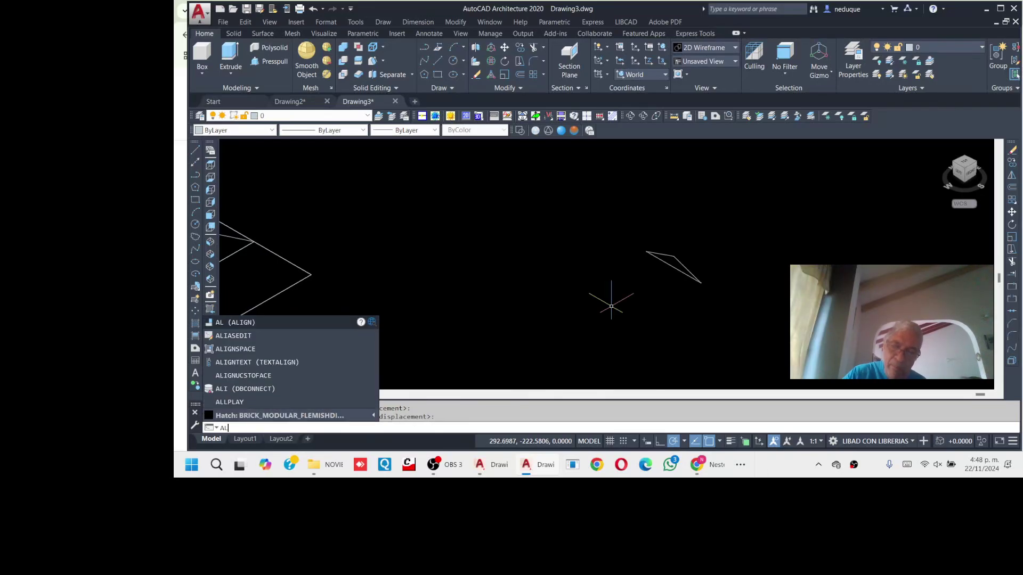
{"action": "key", "text": "Return"}
{"action": "left_click", "coordinate": [694, 274]}
{"action": "key", "text": "Return"}
{"action": "left_click", "coordinate": [701, 283]}
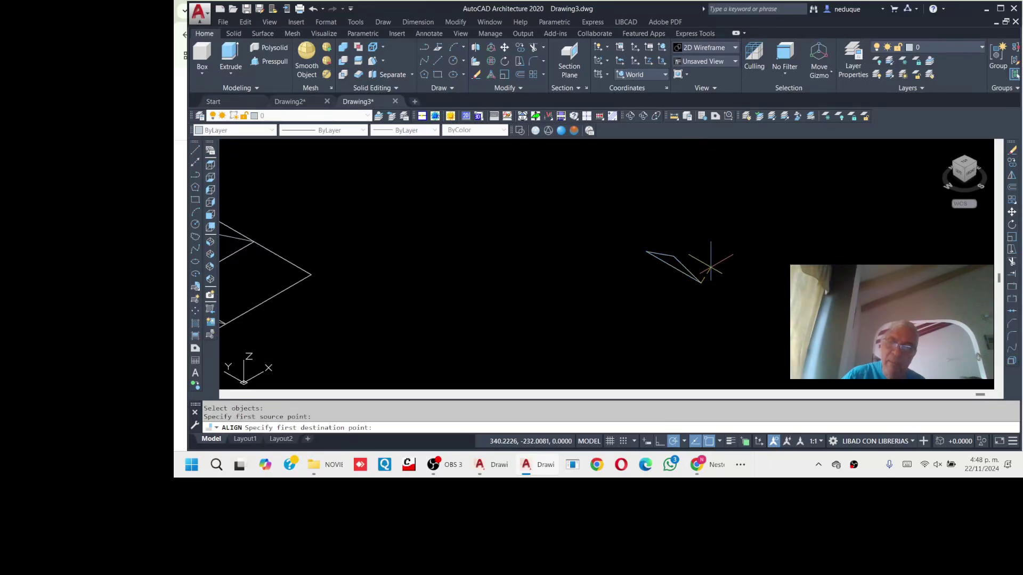
{"action": "left_click", "coordinate": [701, 283]}
{"action": "left_click", "coordinate": [647, 251]}
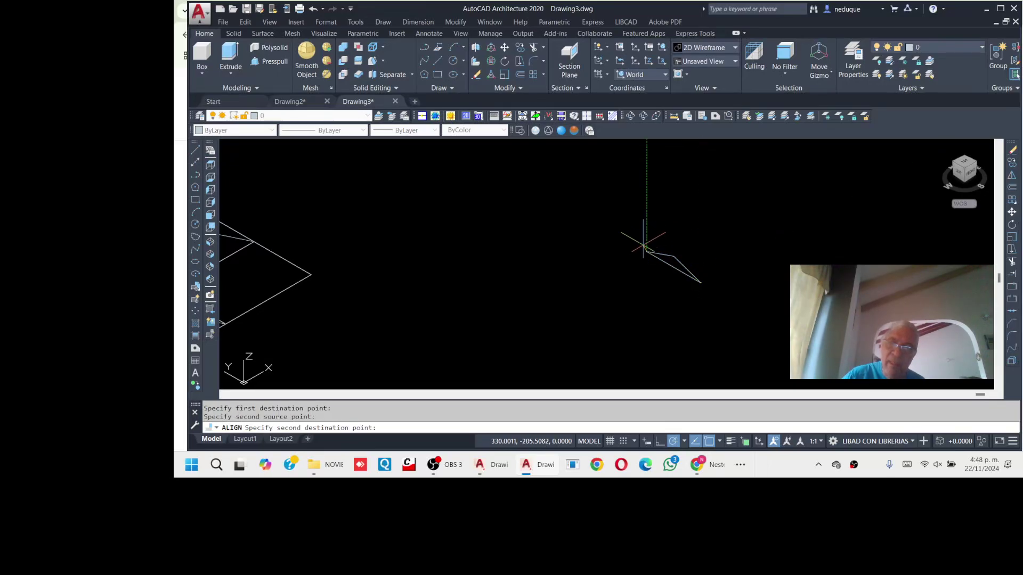
{"action": "left_click", "coordinate": [651, 243]}
{"action": "left_click", "coordinate": [674, 256]}
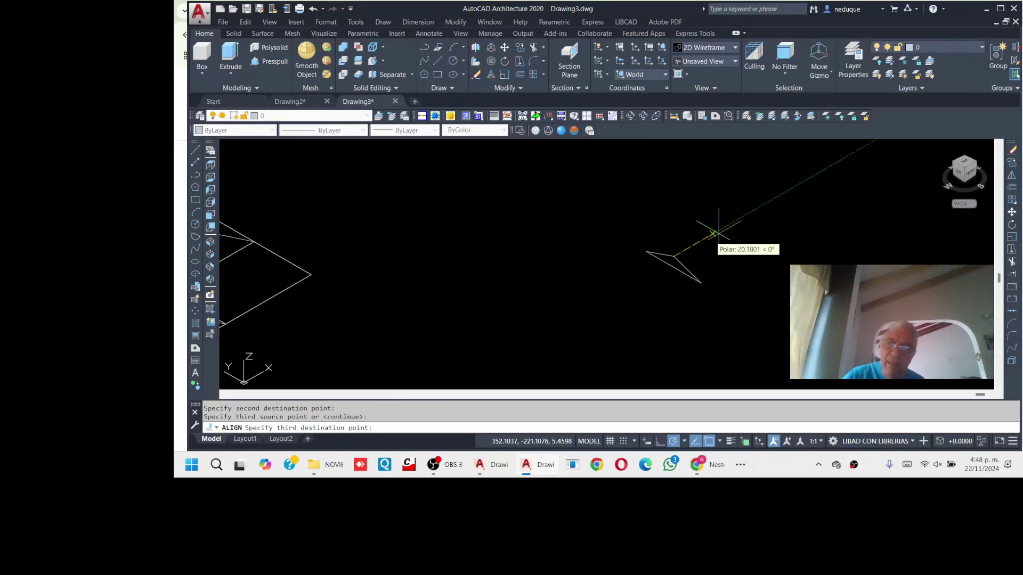
{"action": "left_click", "coordinate": [772, 236]}
{"action": "scroll", "coordinate": [661, 267], "scroll_direction": "up", "scroll_amount": 5}
{"action": "scroll", "coordinate": [634, 271], "scroll_direction": "down", "scroll_amount": 5}
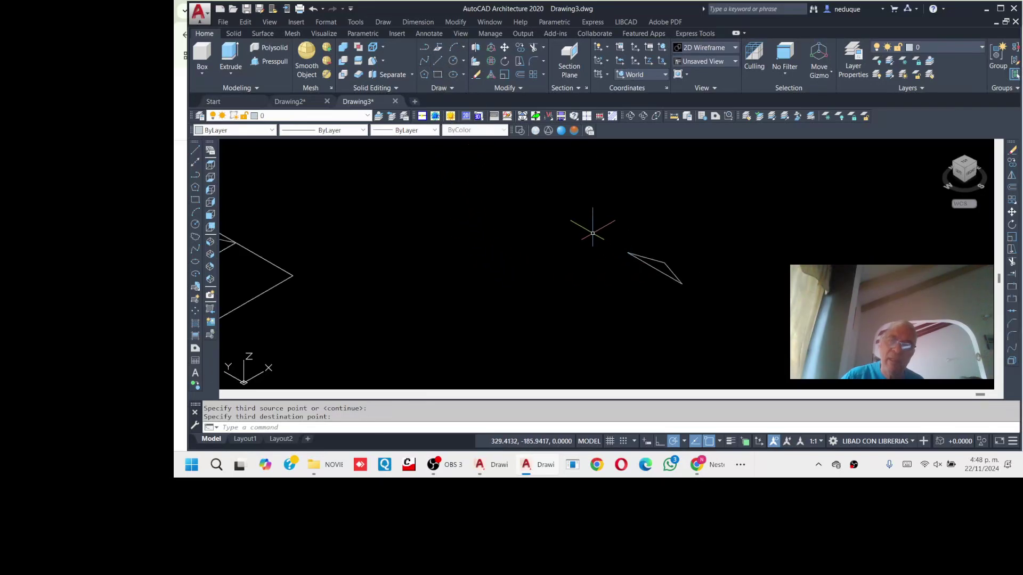
Draw a large rectangle on the ground plane beside the section triangle, with one edge running along the triangle's base
{"action": "left_click", "coordinate": [438, 75]}
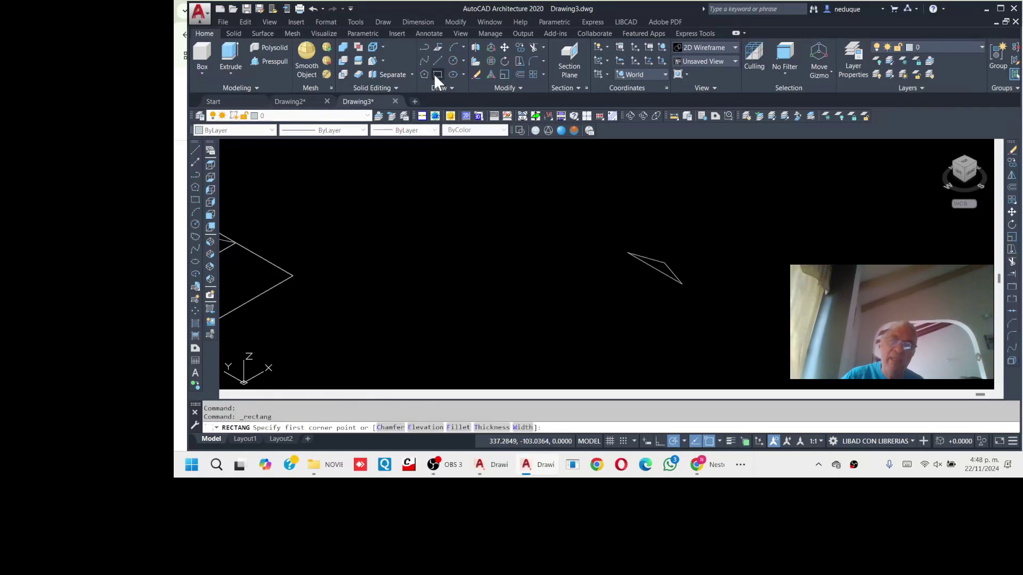
{"action": "left_click", "coordinate": [601, 234]}
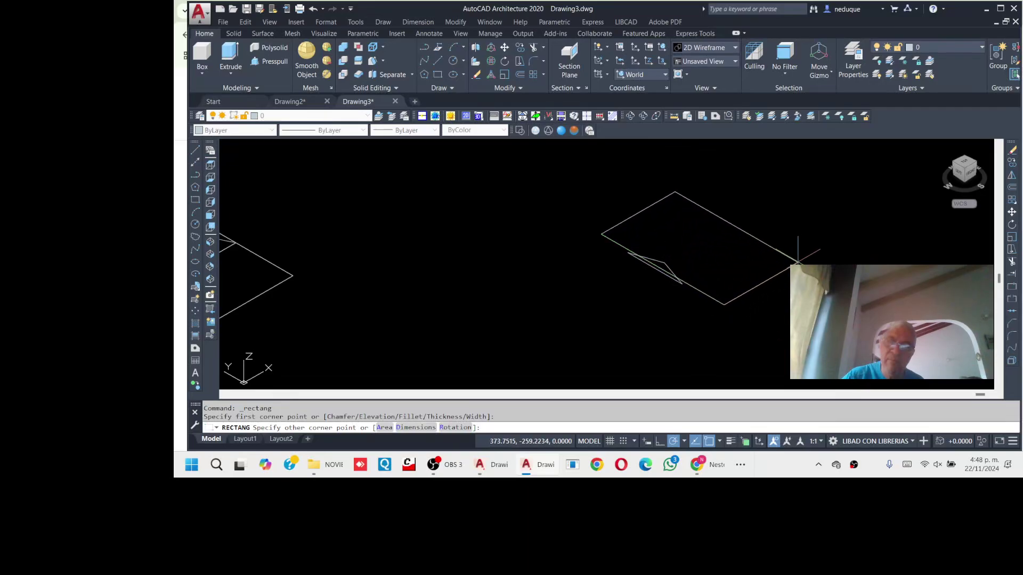
{"action": "left_click", "coordinate": [809, 258]}
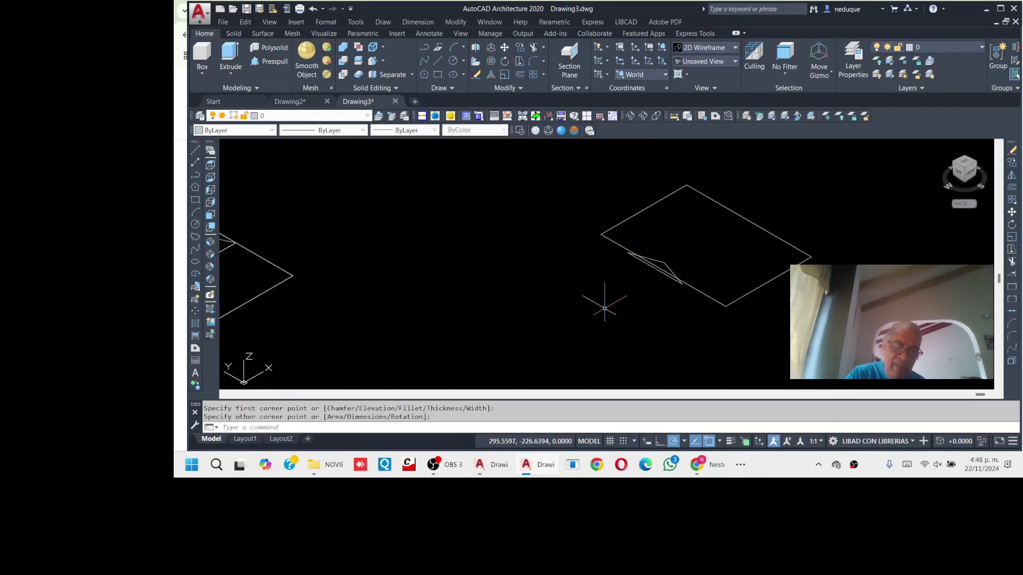
Align the section triangle to the rectangle, matching its base corners to one long edge's endpoints and its apex toward the interior, without scaling
{"action": "type", "text": "al"}
{"action": "key", "text": "Return"}
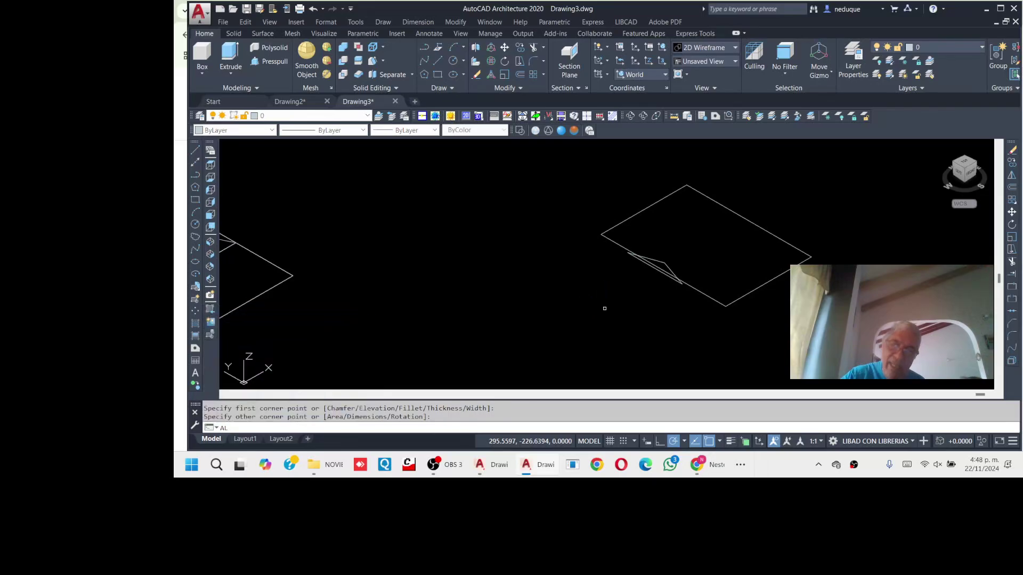
{"action": "left_click", "coordinate": [662, 259]}
{"action": "key", "text": "Return"}
{"action": "left_click", "coordinate": [629, 253]}
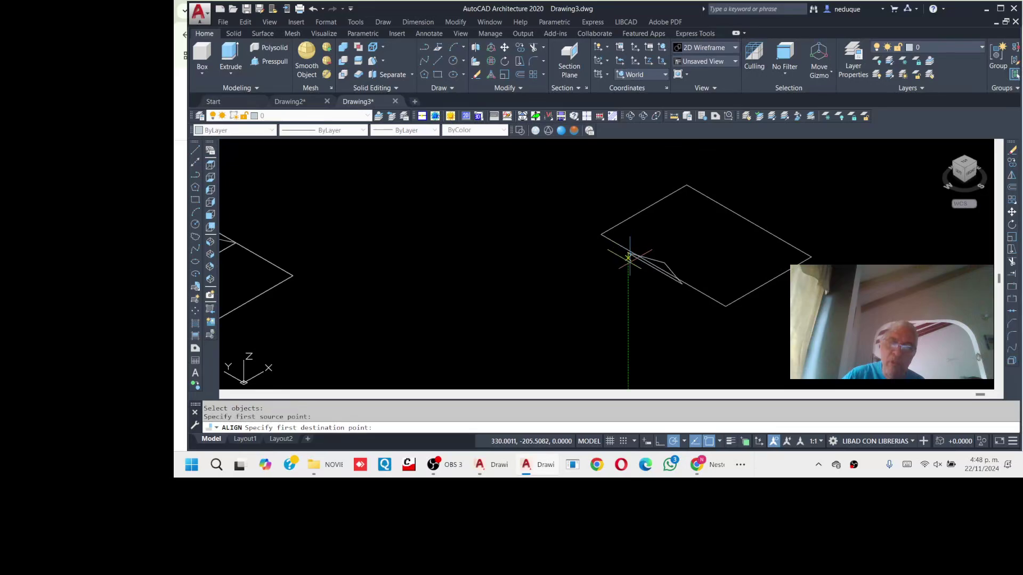
{"action": "left_click", "coordinate": [602, 234]}
{"action": "left_click", "coordinate": [682, 283]}
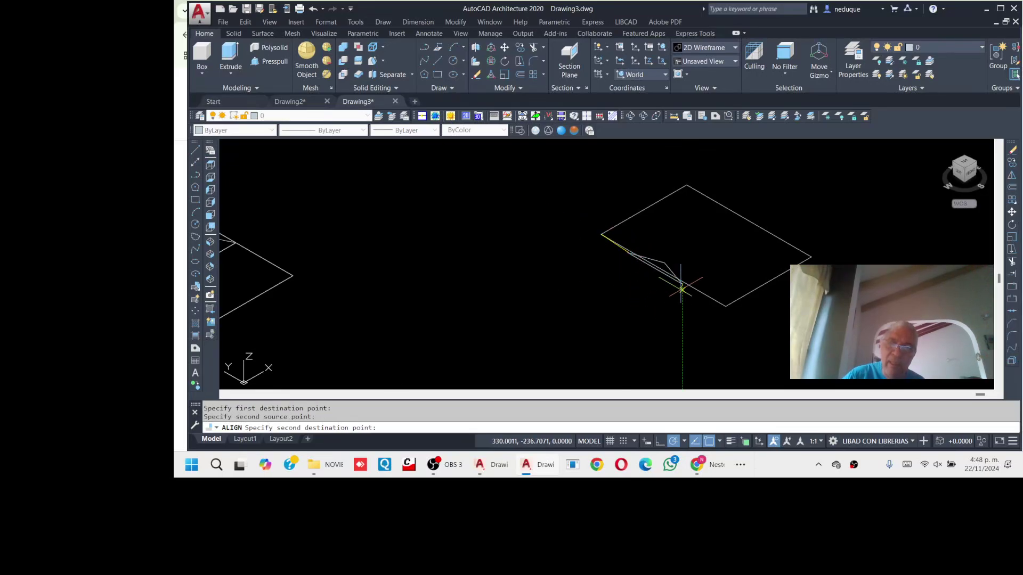
{"action": "left_click", "coordinate": [726, 305]}
{"action": "left_click", "coordinate": [665, 263]}
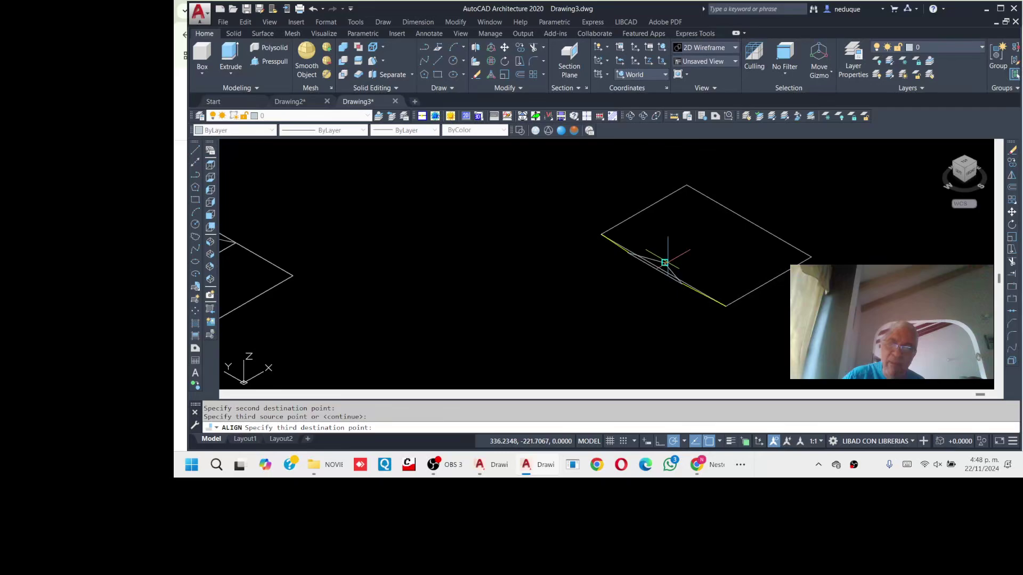
{"action": "left_click", "coordinate": [726, 220]}
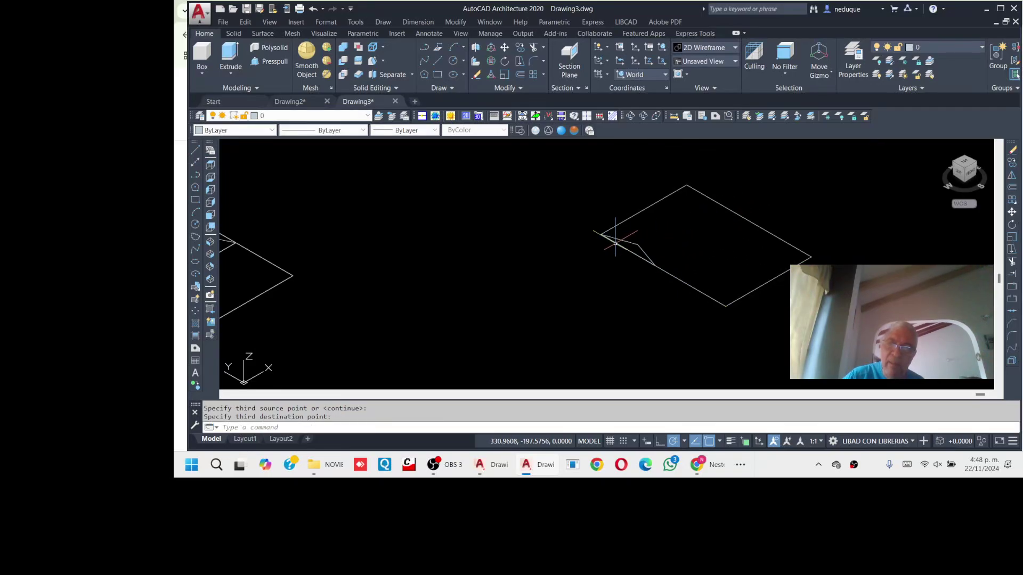
In the top view, rotate the rectangle and section triangle together by 90° so the triangle's base is horizontal and its apex points up
{"action": "scroll", "coordinate": [618, 241], "scroll_direction": "up", "scroll_amount": 4}
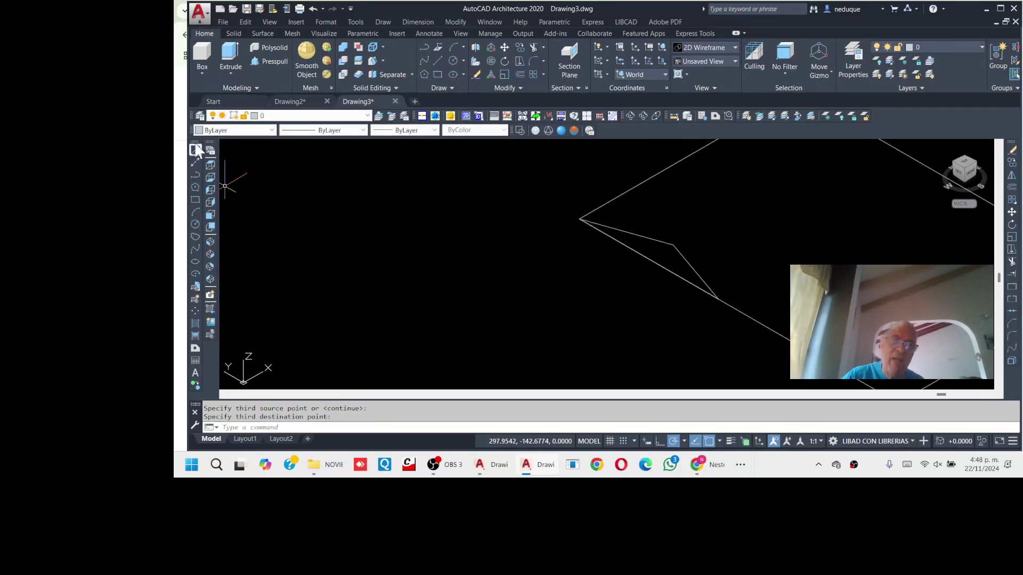
{"action": "left_click", "coordinate": [210, 166]}
{"action": "middle_click_drag", "start_coordinate": [653, 288], "coordinate": [550, 237]}
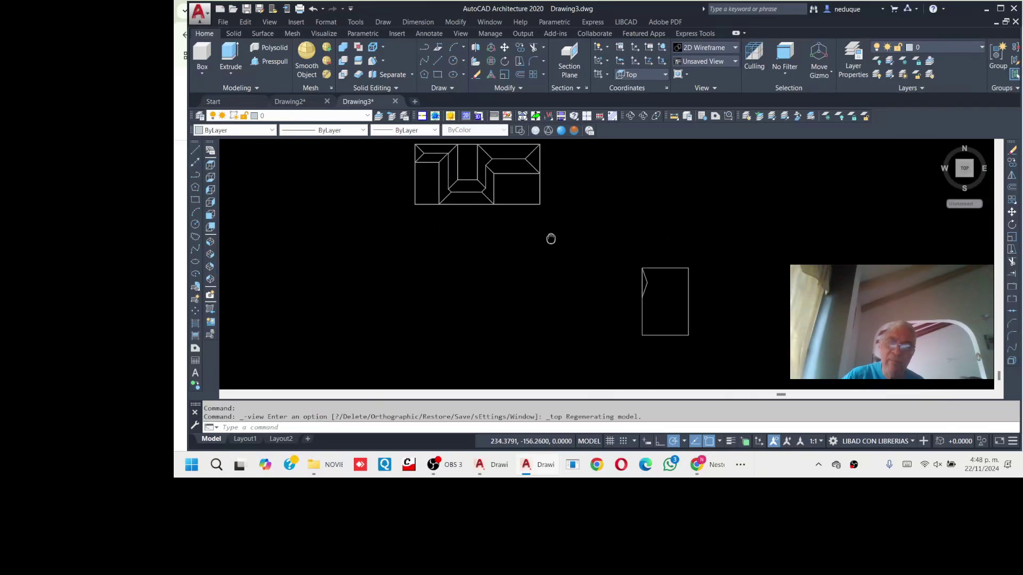
{"action": "scroll", "coordinate": [640, 281], "scroll_direction": "up", "scroll_amount": 6}
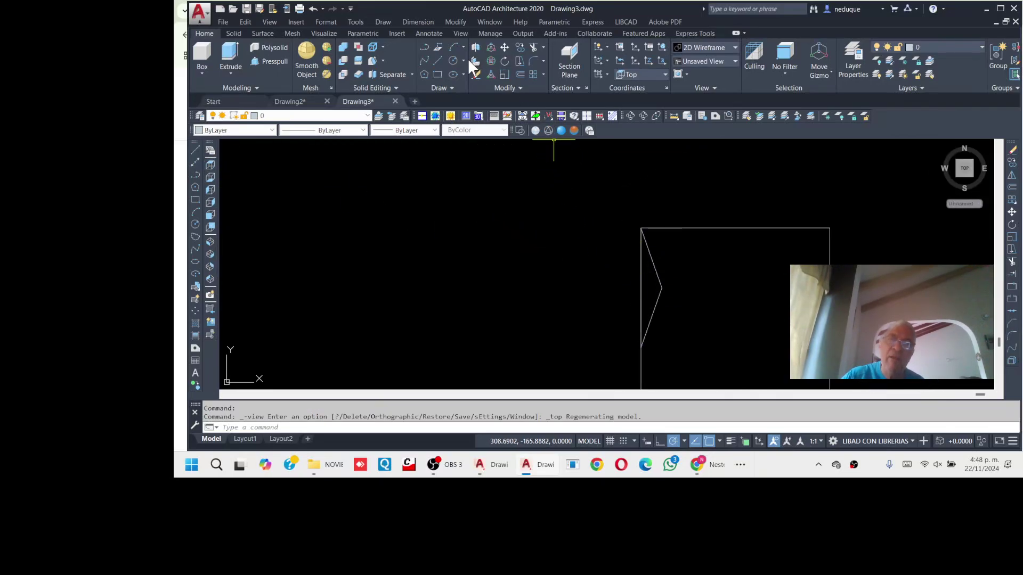
{"action": "left_click", "coordinate": [504, 60]}
{"action": "scroll", "coordinate": [603, 179], "scroll_direction": "down", "scroll_amount": 4}
{"action": "left_click", "coordinate": [608, 176]}
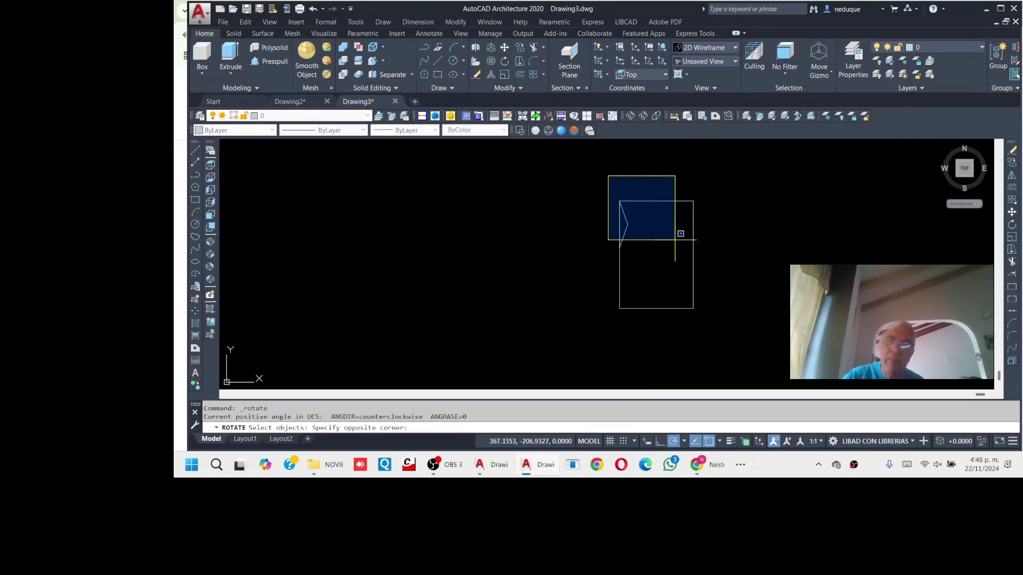
{"action": "left_click", "coordinate": [734, 327]}
{"action": "key", "text": "Return"}
{"action": "left_click", "coordinate": [653, 261]}
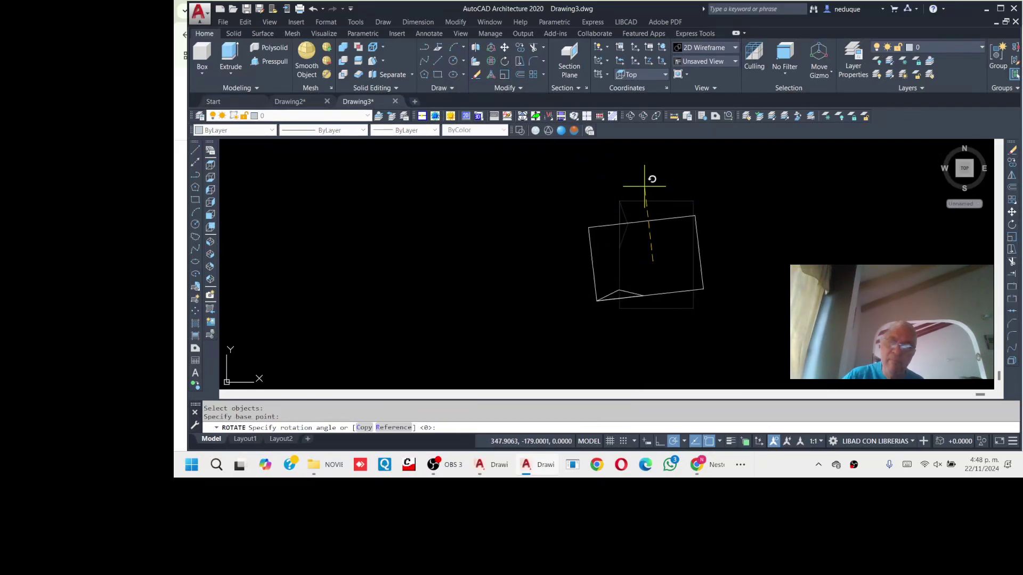
{"action": "left_click", "coordinate": [653, 184]}
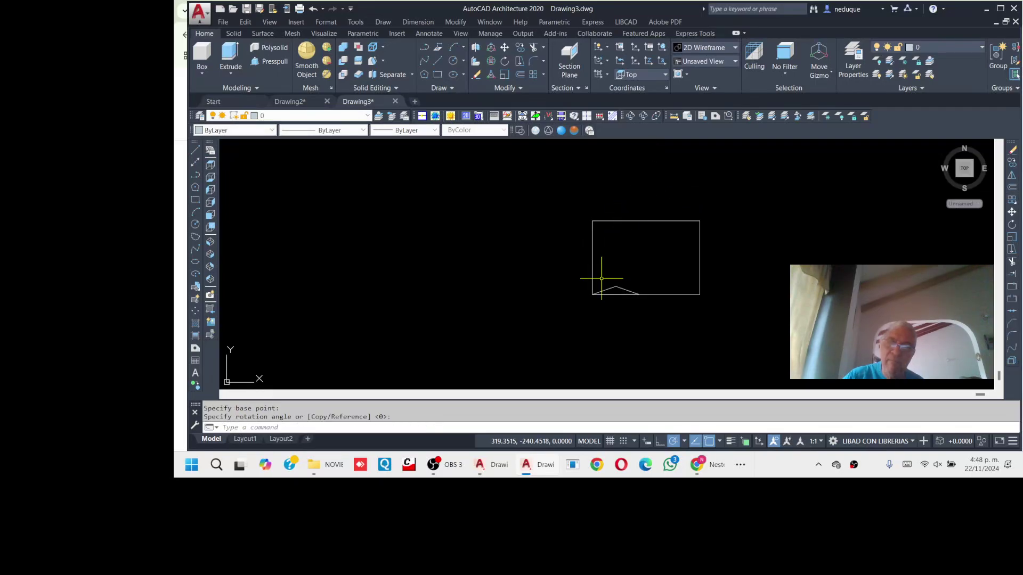
Draw a circle of radius 1 centred on the base corner that the section triangle shares with the rectangle
{"action": "scroll", "coordinate": [599, 304], "scroll_direction": "up", "scroll_amount": 3}
{"action": "middle_click_drag", "start_coordinate": [600, 271], "coordinate": [563, 316]}
{"action": "scroll", "coordinate": [580, 293], "scroll_direction": "up", "scroll_amount": 2}
{"action": "scroll", "coordinate": [575, 292], "scroll_direction": "down", "scroll_amount": 2}
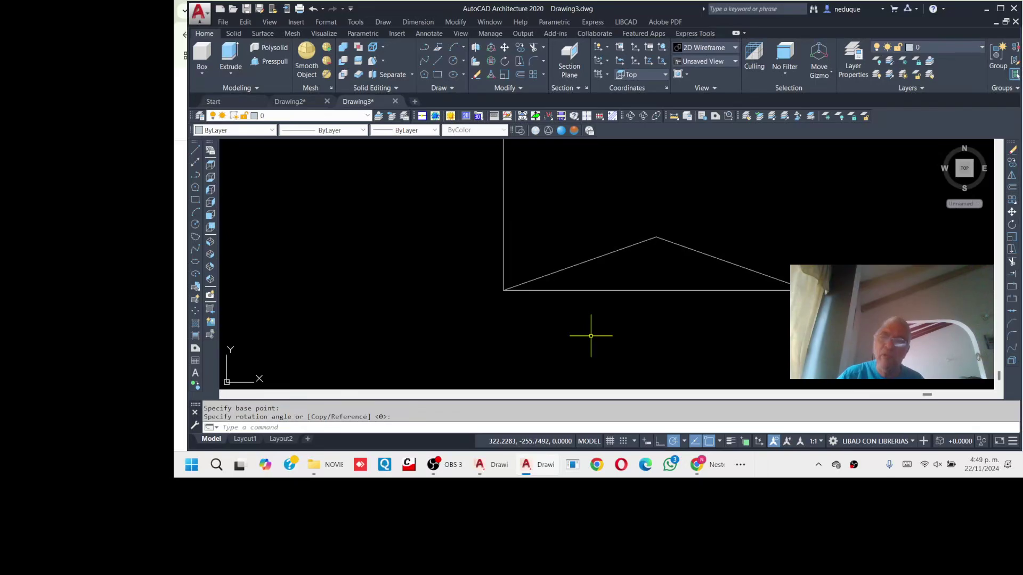
{"action": "left_click", "coordinate": [452, 61]}
{"action": "left_click", "coordinate": [504, 291]}
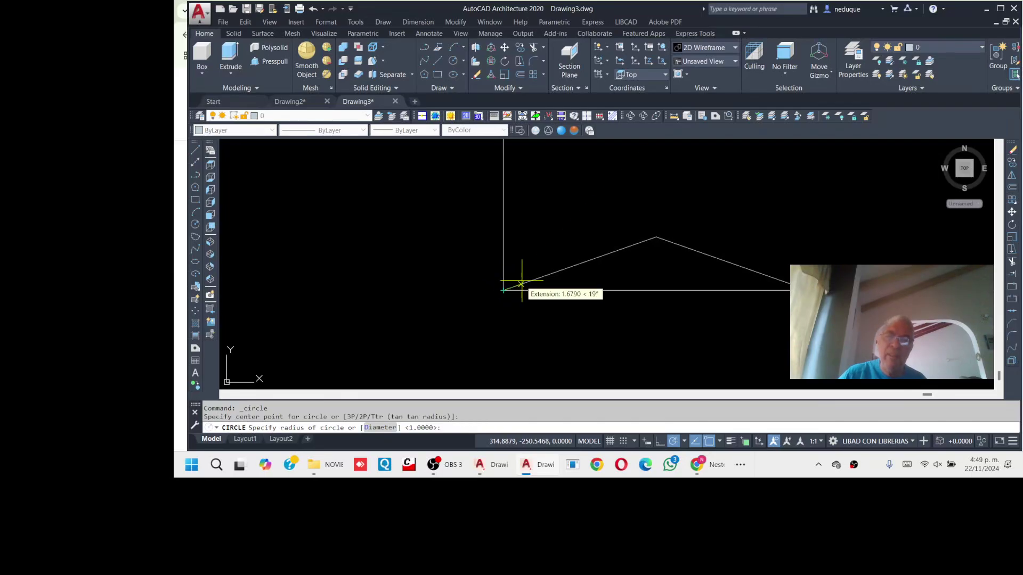
{"action": "type", "text": "1"}
{"action": "key", "text": "Return"}
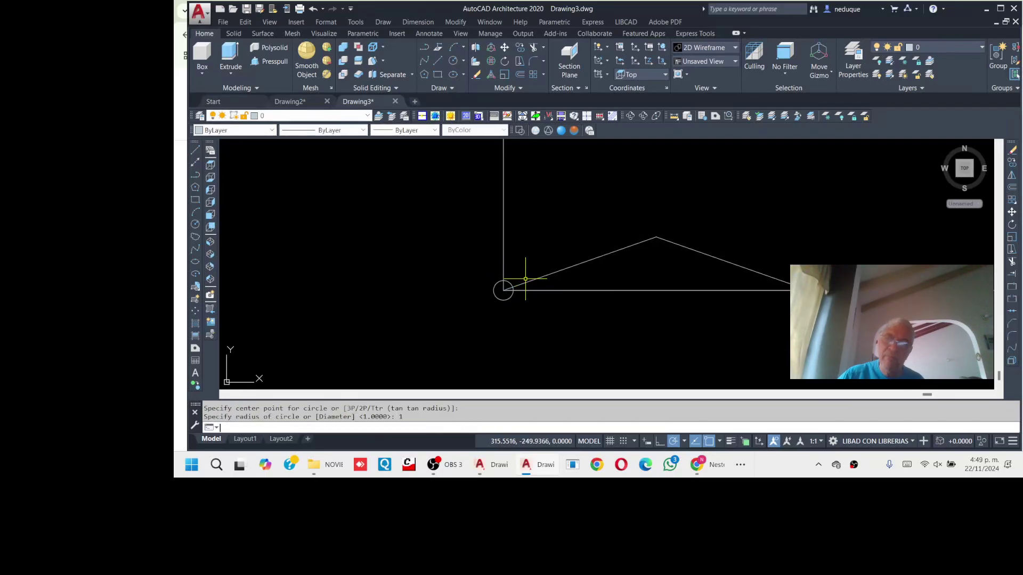
Draw a vertical line from the circle's intersection with the triangle's base up to the sloped side
{"action": "scroll", "coordinate": [527, 291], "scroll_direction": "up", "scroll_amount": 5}
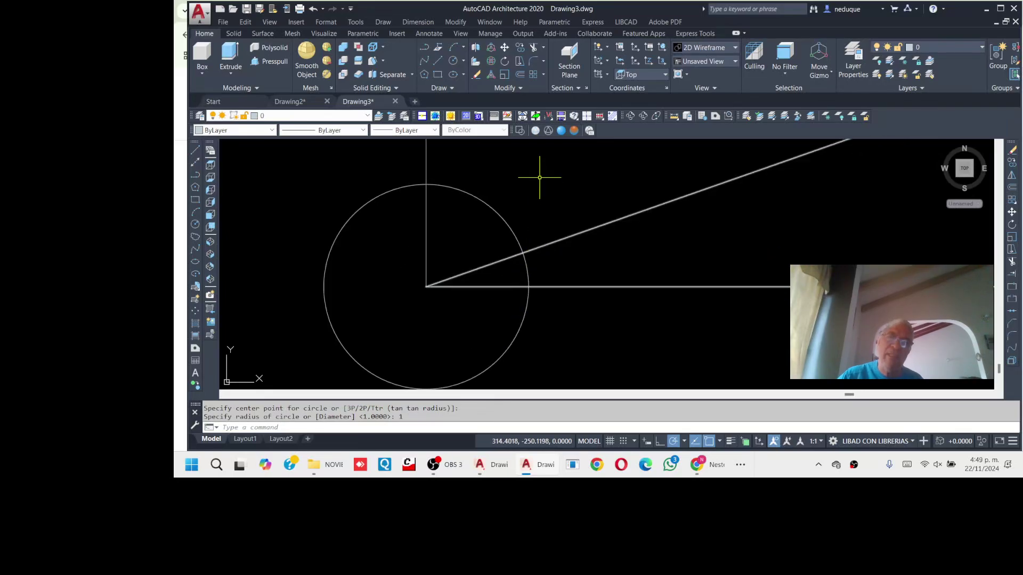
{"action": "left_click", "coordinate": [436, 61]}
{"action": "left_click", "coordinate": [529, 287]}
{"action": "left_click", "coordinate": [528, 250]}
{"action": "scroll", "coordinate": [549, 261], "scroll_direction": "up", "scroll_amount": 4}
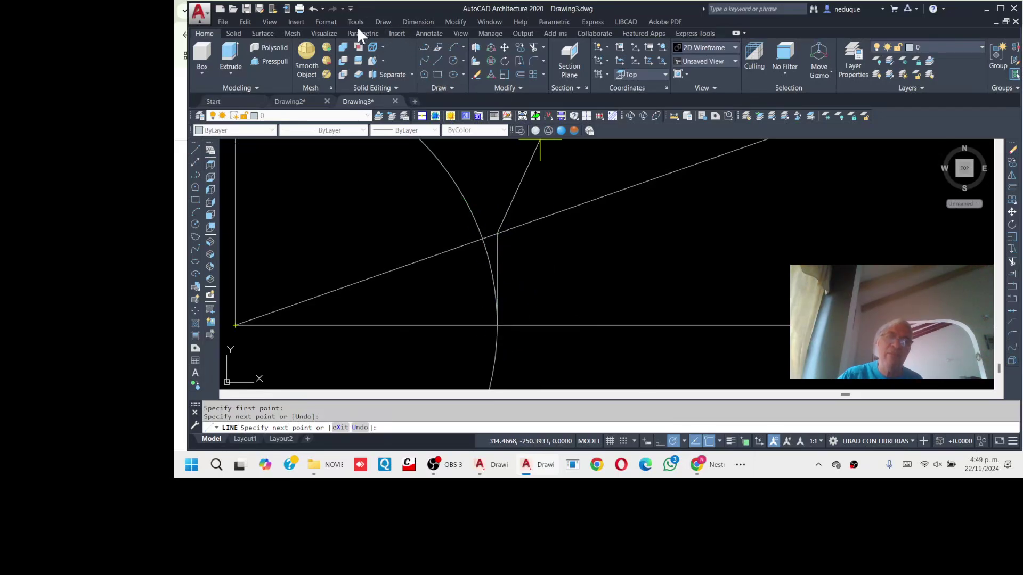
Add a linear dimension to the short vertical line between the triangle's base and sloped side
{"action": "left_click", "coordinate": [430, 34]}
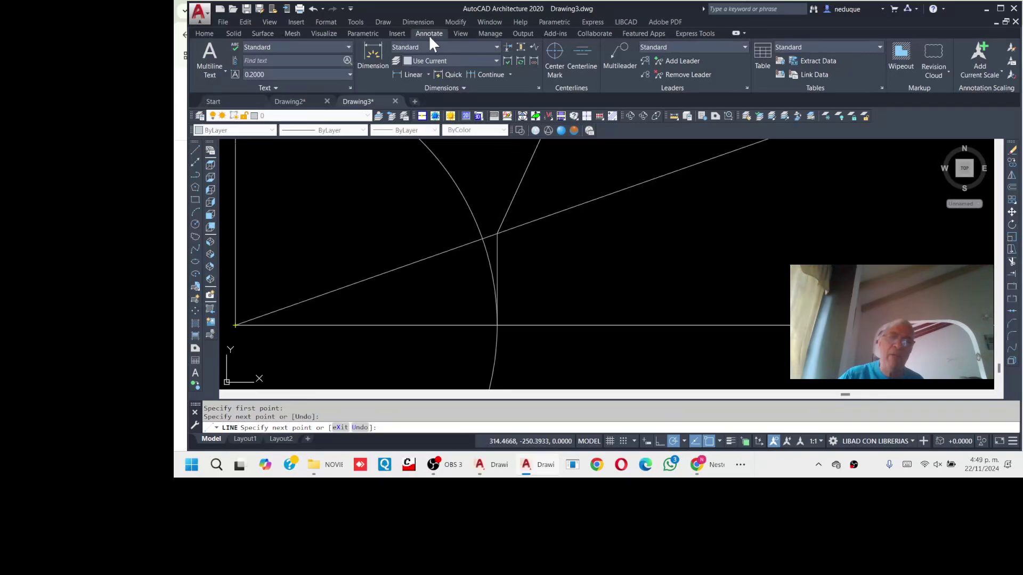
{"action": "left_click", "coordinate": [401, 73]}
{"action": "left_click", "coordinate": [496, 233]}
{"action": "left_click", "coordinate": [497, 325]}
{"action": "scroll", "coordinate": [559, 267], "scroll_direction": "down", "scroll_amount": 8}
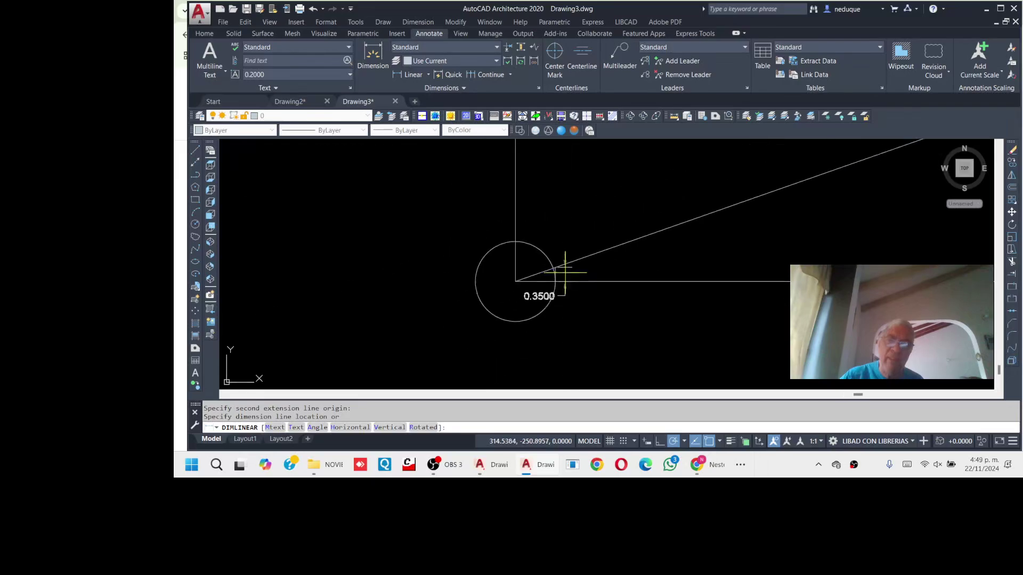
{"action": "left_click", "coordinate": [616, 271]}
{"action": "scroll", "coordinate": [602, 278], "scroll_direction": "up", "scroll_amount": 5}
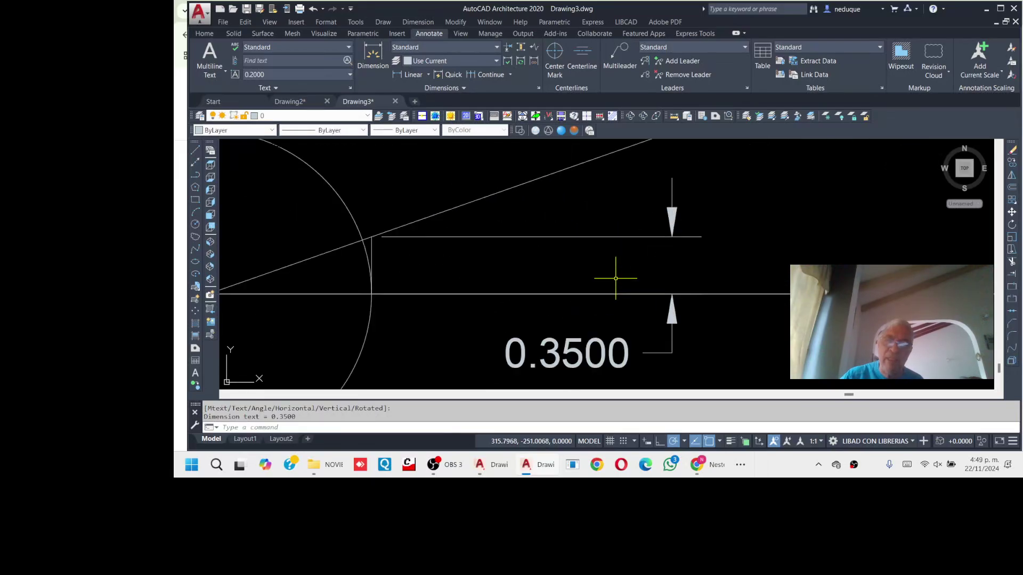
Examine the dimensioned section triangle within its rectangle in relation to the roof plan
{"action": "scroll", "coordinate": [528, 266], "scroll_direction": "down", "scroll_amount": 8}
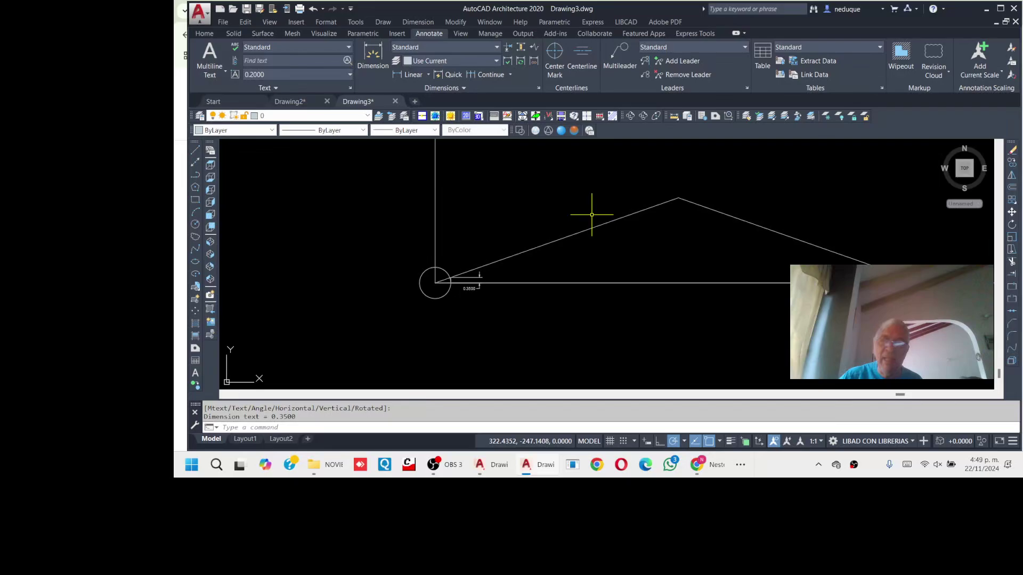
{"action": "scroll", "coordinate": [557, 266], "scroll_direction": "down", "scroll_amount": 5}
{"action": "scroll", "coordinate": [482, 275], "scroll_direction": "down", "scroll_amount": 3}
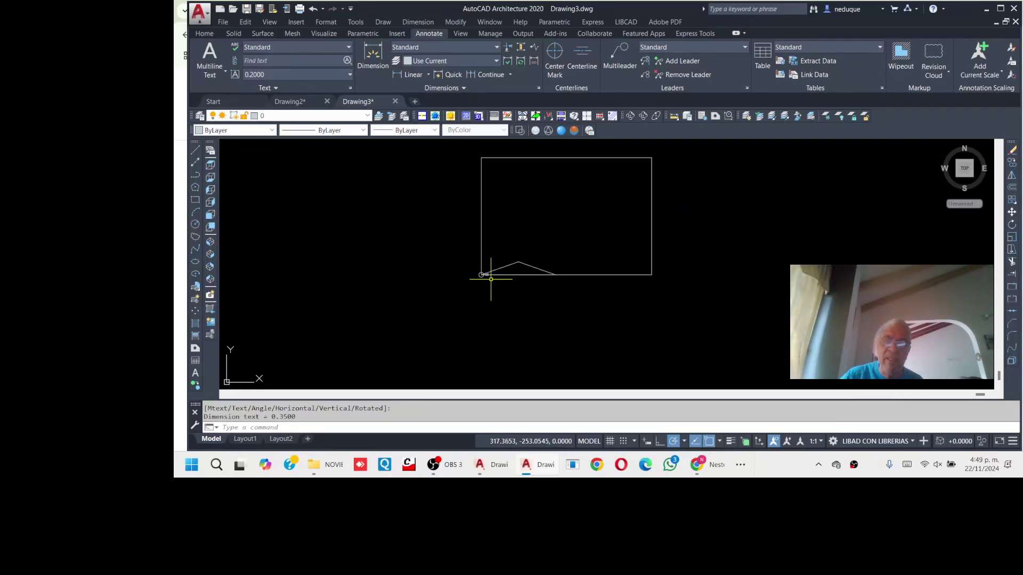
{"action": "scroll", "coordinate": [584, 302], "scroll_direction": "down", "scroll_amount": 6}
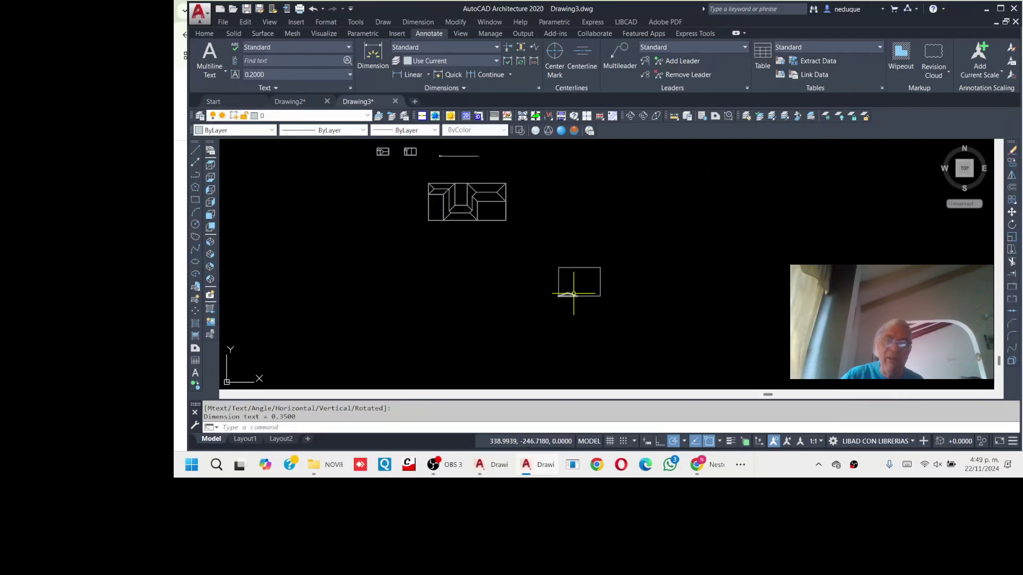
{"action": "scroll", "coordinate": [564, 277], "scroll_direction": "up", "scroll_amount": 6}
{"action": "scroll", "coordinate": [543, 270], "scroll_direction": "down", "scroll_amount": 6}
{"action": "scroll", "coordinate": [544, 270], "scroll_direction": "up", "scroll_amount": 5}
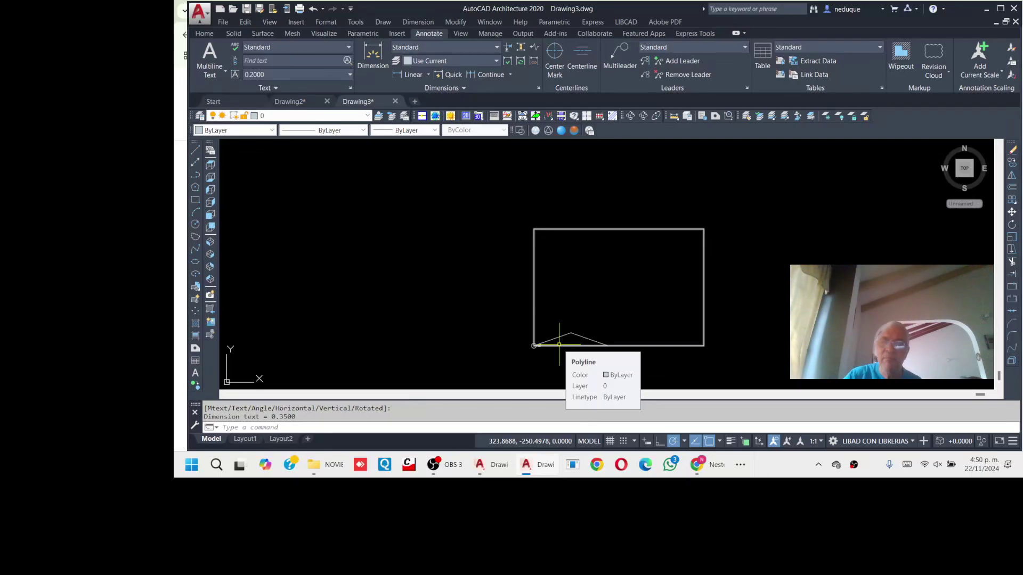
{"action": "scroll", "coordinate": [585, 270], "scroll_direction": "down", "scroll_amount": 5}
{"action": "scroll", "coordinate": [583, 271], "scroll_direction": "up", "scroll_amount": 5}
{"action": "scroll", "coordinate": [582, 271], "scroll_direction": "down", "scroll_amount": 5}
{"action": "middle_click_drag", "start_coordinate": [581, 270], "coordinate": [623, 288]}
{"action": "scroll", "coordinate": [622, 289], "scroll_direction": "up", "scroll_amount": 5}
{"action": "scroll", "coordinate": [571, 296], "scroll_direction": "down", "scroll_amount": 8}
{"action": "scroll", "coordinate": [586, 304], "scroll_direction": "up", "scroll_amount": 8}
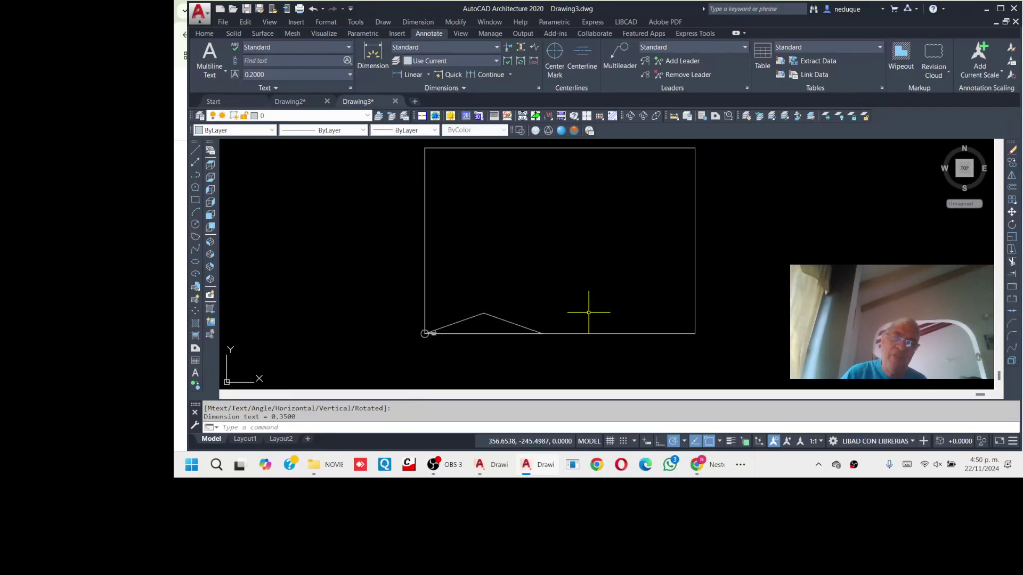
Inspect the rise dimension beside the circle and the sloped sides up to the section triangle's apex
{"action": "scroll", "coordinate": [421, 327], "scroll_direction": "up", "scroll_amount": 3}
{"action": "scroll", "coordinate": [436, 323], "scroll_direction": "up", "scroll_amount": 3}
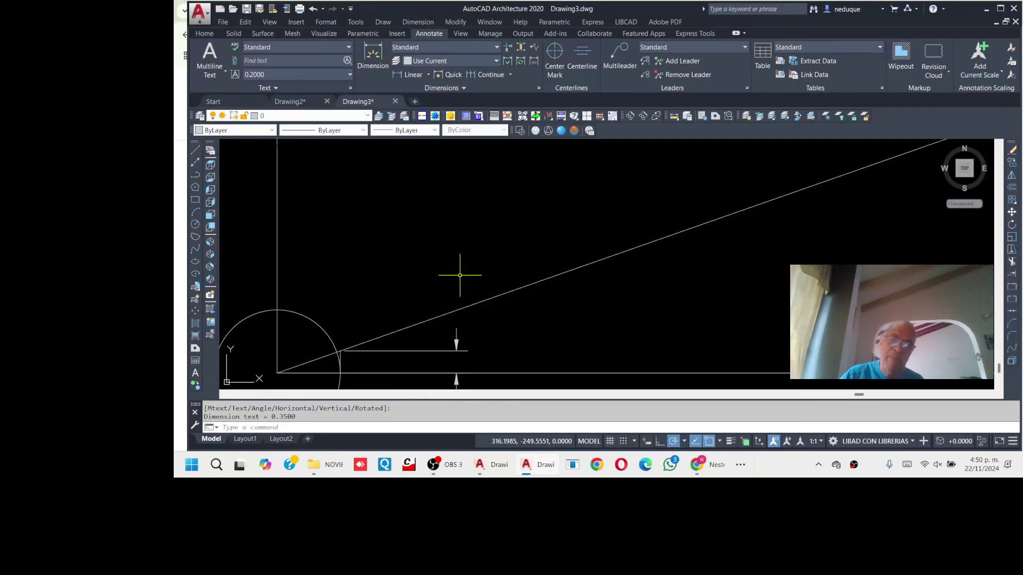
{"action": "scroll", "coordinate": [423, 255], "scroll_direction": "down", "scroll_amount": 3}
{"action": "scroll", "coordinate": [434, 269], "scroll_direction": "up", "scroll_amount": 3}
{"action": "middle_click_drag", "start_coordinate": [390, 255], "coordinate": [457, 224]}
{"action": "scroll", "coordinate": [480, 247], "scroll_direction": "down", "scroll_amount": 4}
{"action": "middle_click_drag", "start_coordinate": [491, 262], "coordinate": [399, 301]}
{"action": "scroll", "coordinate": [431, 295], "scroll_direction": "down", "scroll_amount": 2}
{"action": "scroll", "coordinate": [429, 292], "scroll_direction": "down", "scroll_amount": 4}
{"action": "scroll", "coordinate": [457, 288], "scroll_direction": "up", "scroll_amount": 6}
{"action": "scroll", "coordinate": [405, 287], "scroll_direction": "down", "scroll_amount": 2}
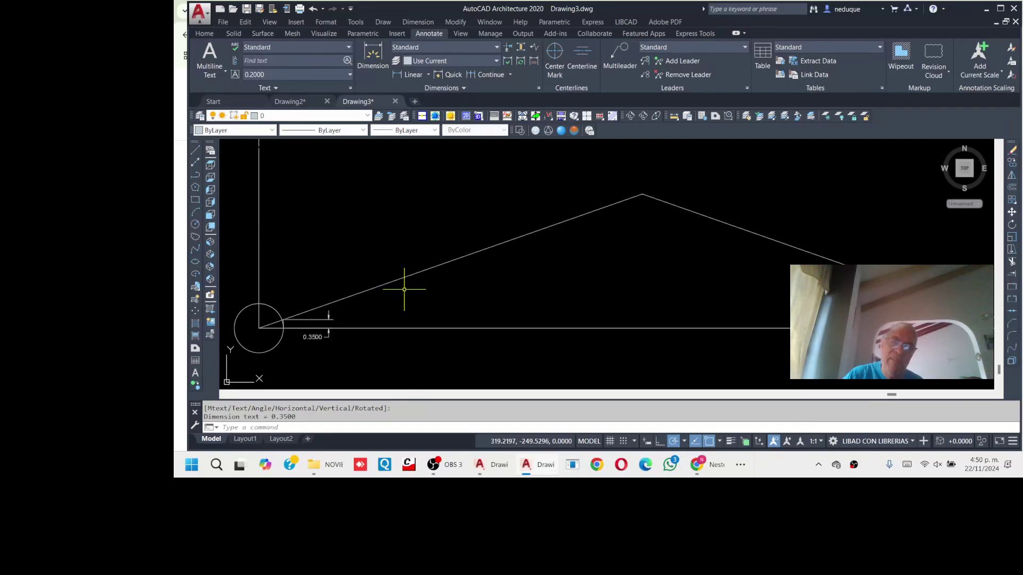
{"action": "scroll", "coordinate": [404, 290], "scroll_direction": "down", "scroll_amount": 6}
{"action": "scroll", "coordinate": [421, 240], "scroll_direction": "up", "scroll_amount": 3}
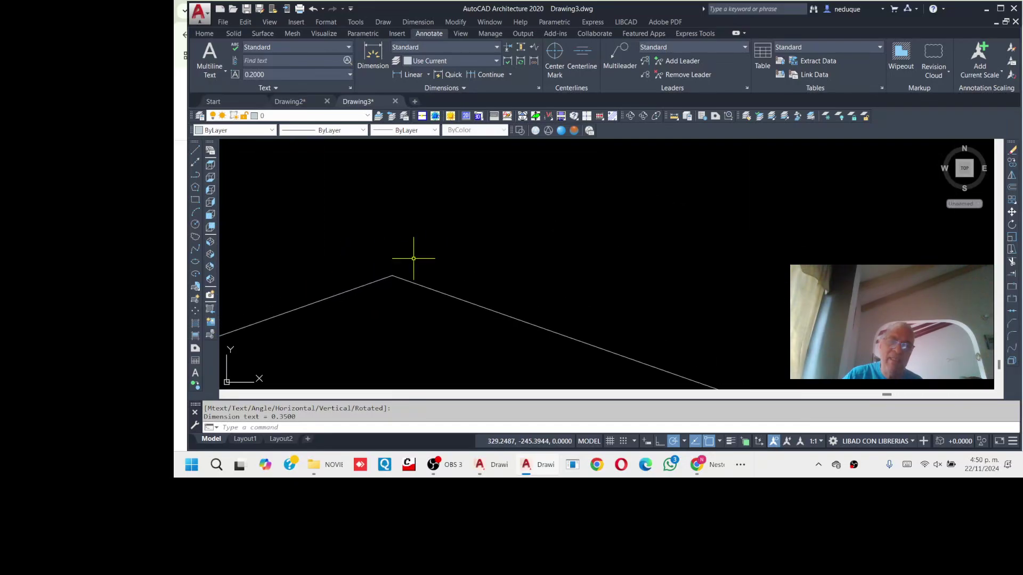
{"action": "scroll", "coordinate": [406, 245], "scroll_direction": "up", "scroll_amount": 3}
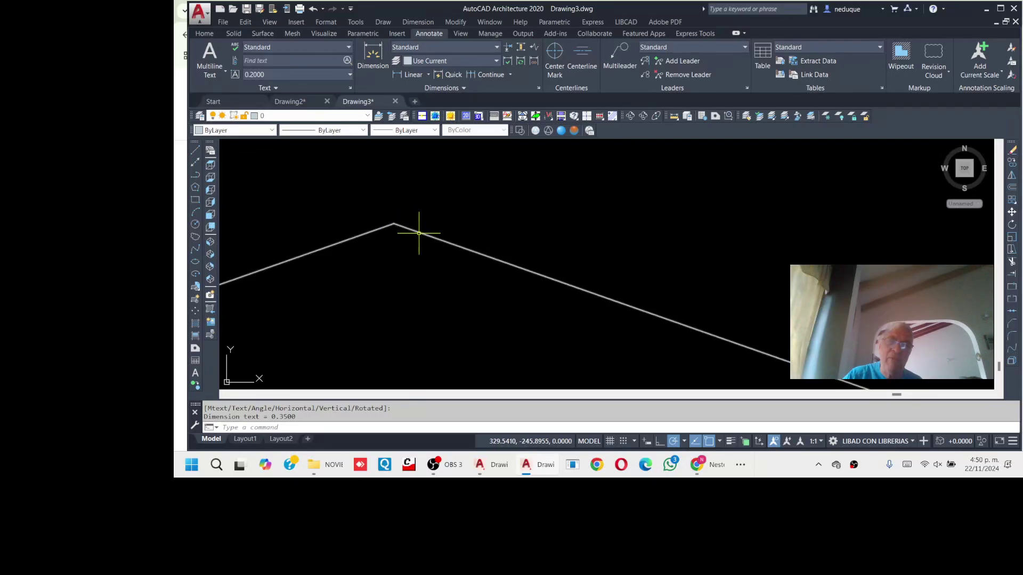
{"action": "scroll", "coordinate": [419, 224], "scroll_direction": "down", "scroll_amount": 6}
{"action": "middle_click_drag", "start_coordinate": [408, 241], "coordinate": [498, 236]}
{"action": "scroll", "coordinate": [501, 228], "scroll_direction": "up", "scroll_amount": 4}
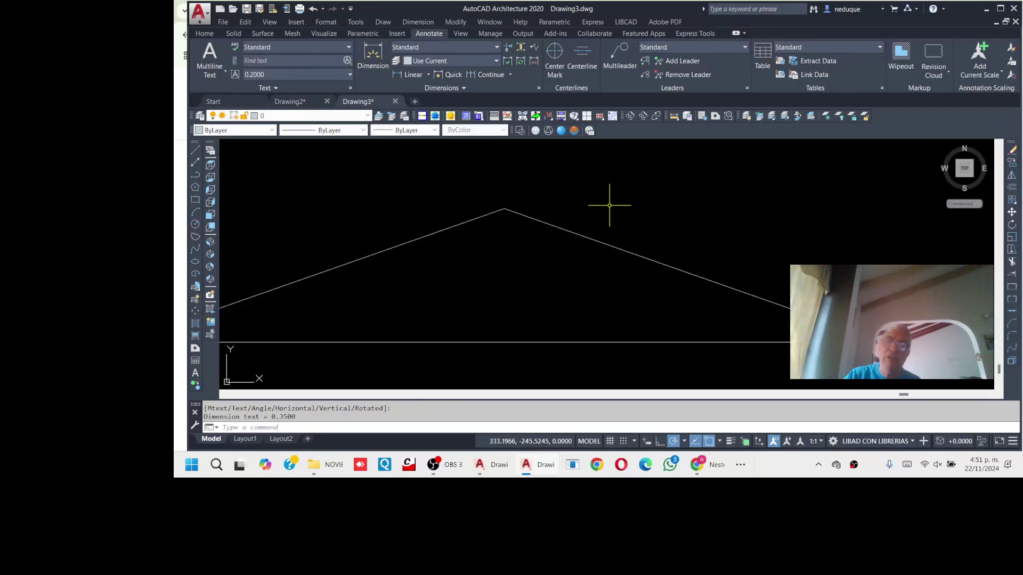
{"action": "scroll", "coordinate": [543, 209], "scroll_direction": "down", "scroll_amount": 3}
{"action": "scroll", "coordinate": [505, 211], "scroll_direction": "up", "scroll_amount": 3}
{"action": "scroll", "coordinate": [505, 211], "scroll_direction": "down", "scroll_amount": 2}
{"action": "scroll", "coordinate": [587, 240], "scroll_direction": "up", "scroll_amount": 1}
{"action": "scroll", "coordinate": [441, 267], "scroll_direction": "up", "scroll_amount": 2}
{"action": "scroll", "coordinate": [472, 269], "scroll_direction": "up", "scroll_amount": 2}
{"action": "middle_click_drag", "start_coordinate": [500, 250], "coordinate": [449, 269]}
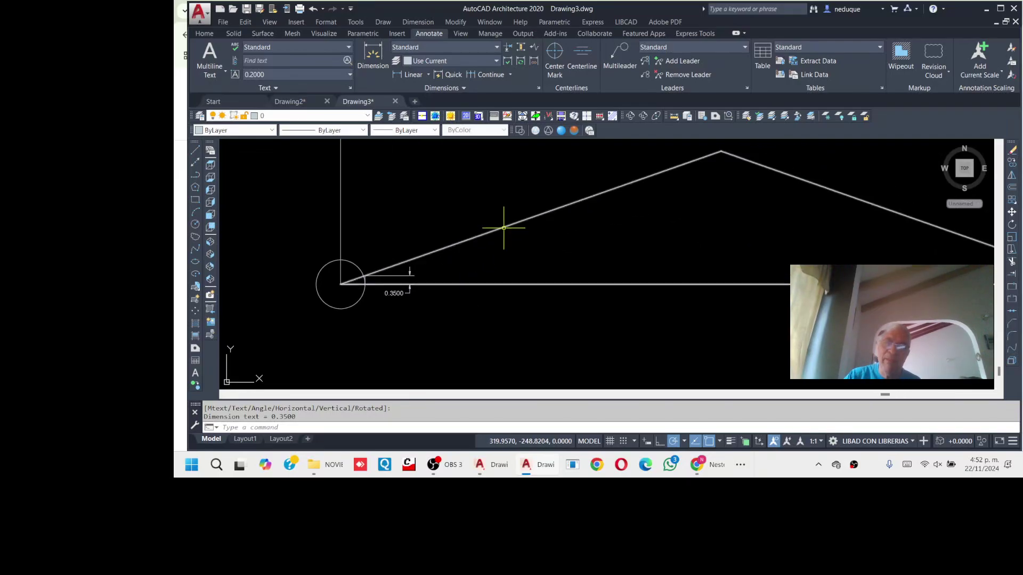
{"action": "scroll", "coordinate": [495, 228], "scroll_direction": "down", "scroll_amount": 3}
{"action": "scroll", "coordinate": [560, 228], "scroll_direction": "up", "scroll_amount": 4}
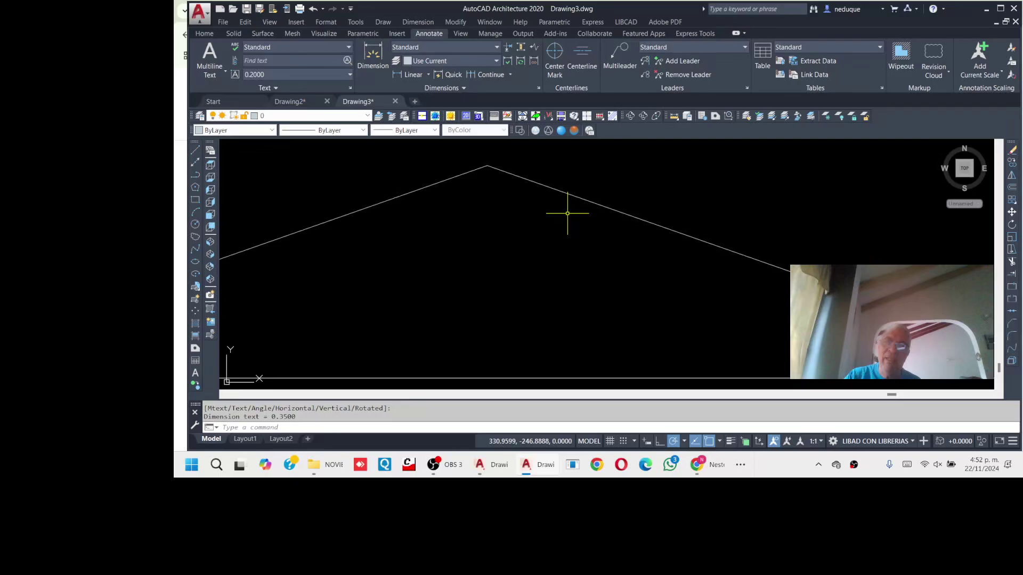
{"action": "scroll", "coordinate": [536, 229], "scroll_direction": "down", "scroll_amount": 5}
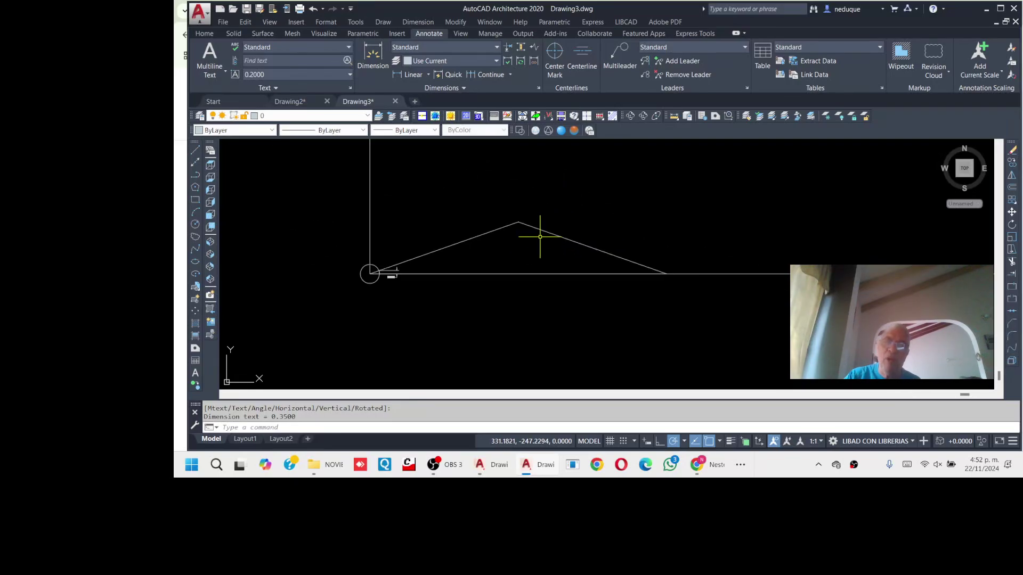
{"action": "middle_click_drag", "start_coordinate": [537, 237], "coordinate": [520, 277]}
{"action": "scroll", "coordinate": [501, 251], "scroll_direction": "up", "scroll_amount": 2}
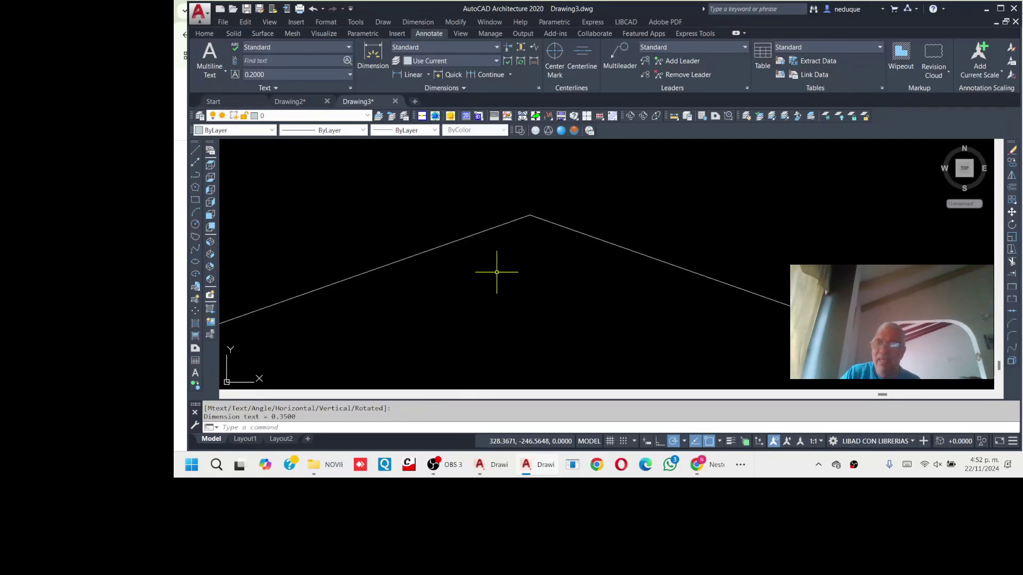
{"action": "scroll", "coordinate": [504, 273], "scroll_direction": "down", "scroll_amount": 2}
{"action": "middle_click_drag", "start_coordinate": [521, 264], "coordinate": [505, 240]}
{"action": "scroll", "coordinate": [501, 232], "scroll_direction": "up", "scroll_amount": 1}
{"action": "scroll", "coordinate": [501, 233], "scroll_direction": "up", "scroll_amount": 2}
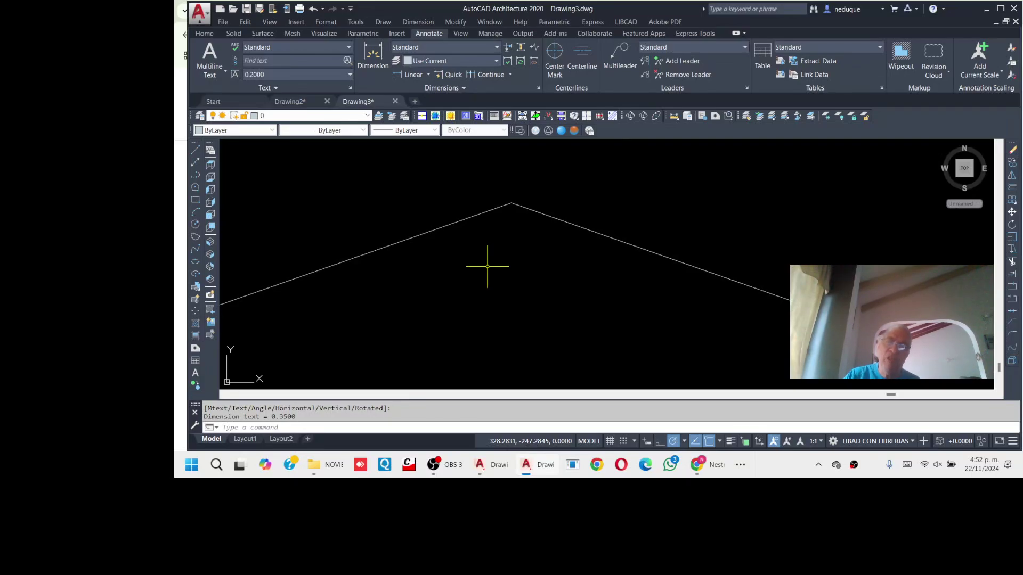
{"action": "scroll", "coordinate": [487, 250], "scroll_direction": "down", "scroll_amount": 2}
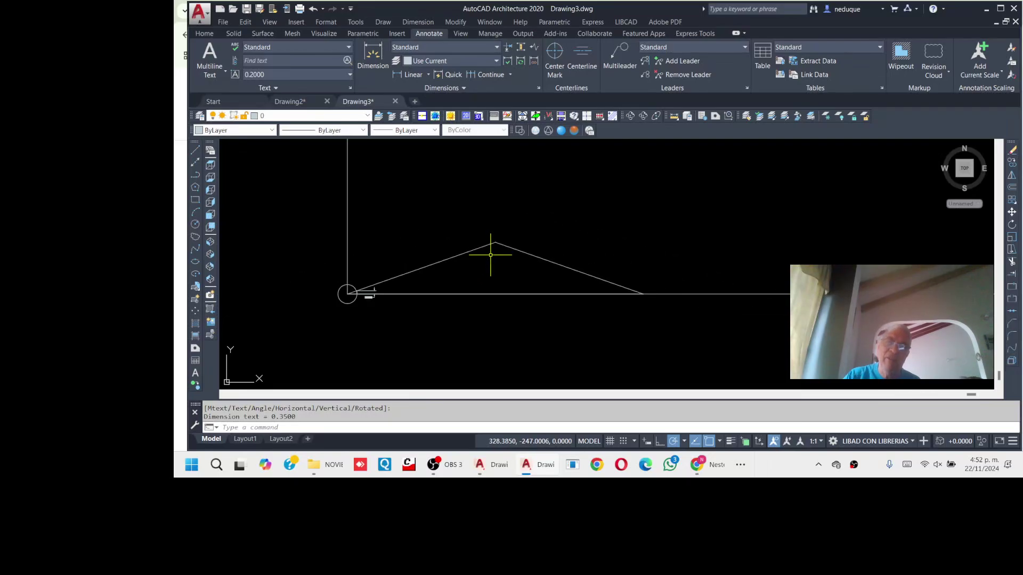
Switch to Chrome and search Google for "CHALET SUIZO" in a new tab
{"action": "scroll", "coordinate": [504, 241], "scroll_direction": "up", "scroll_amount": 2}
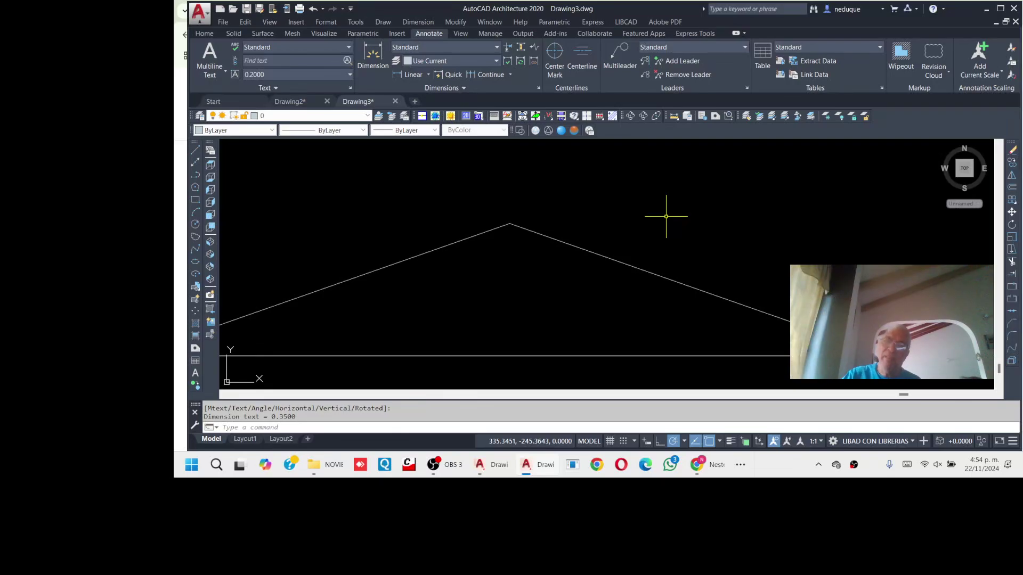
{"action": "left_click", "coordinate": [706, 465]}
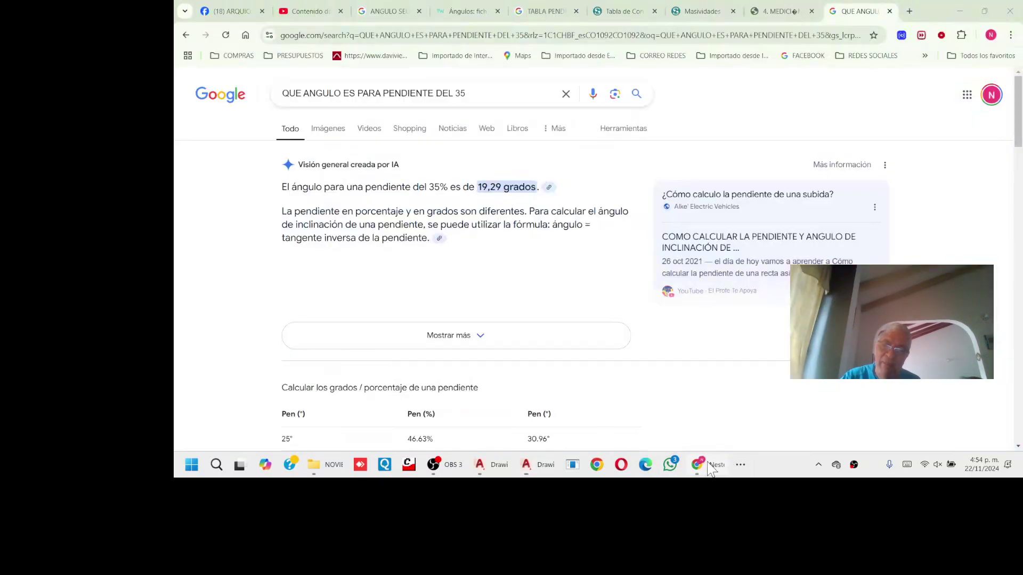
{"action": "left_click", "coordinate": [908, 8]}
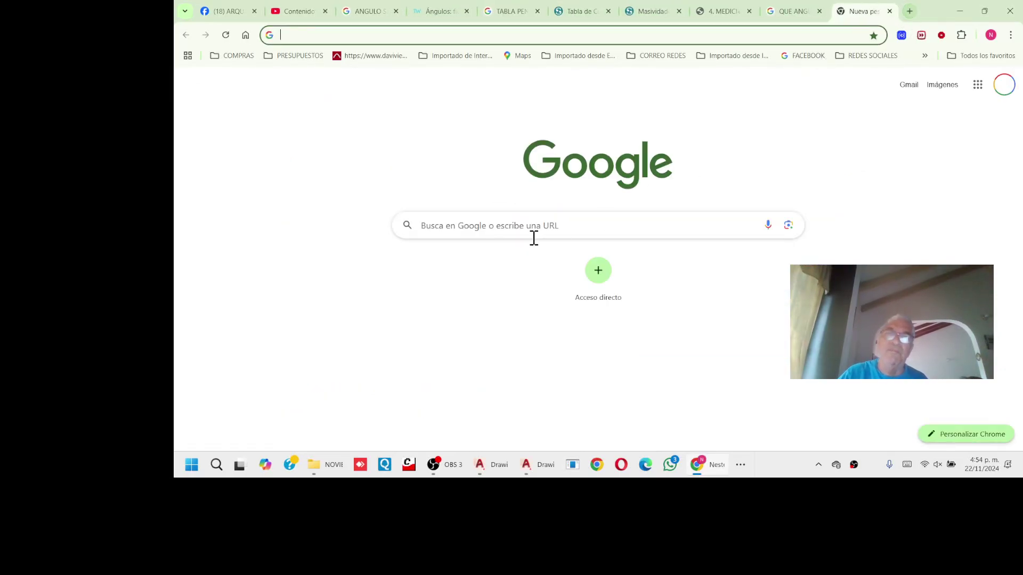
{"action": "left_click", "coordinate": [499, 227]}
{"action": "type", "text": "C"}
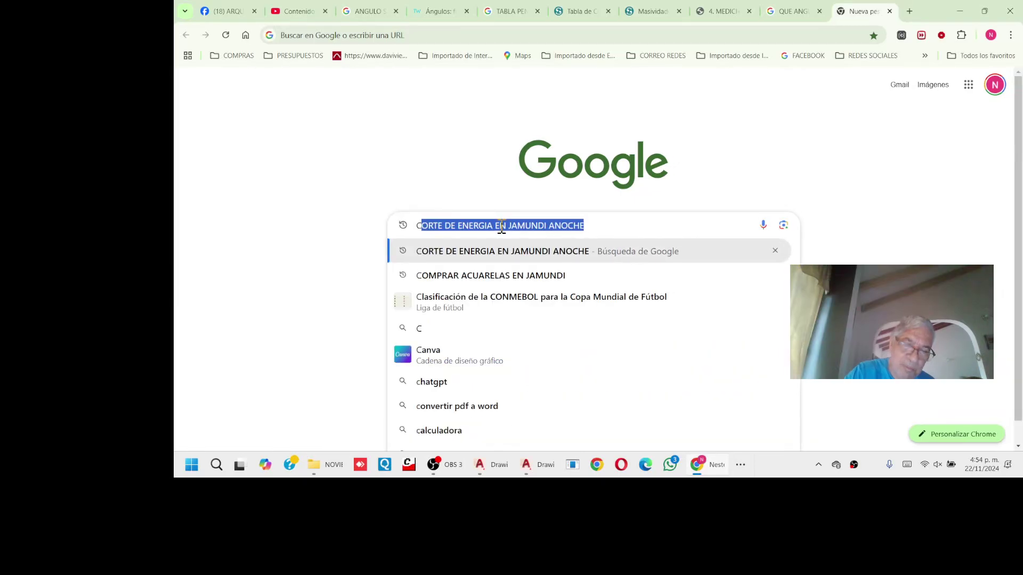
{"action": "type", "text": "HALET5"}
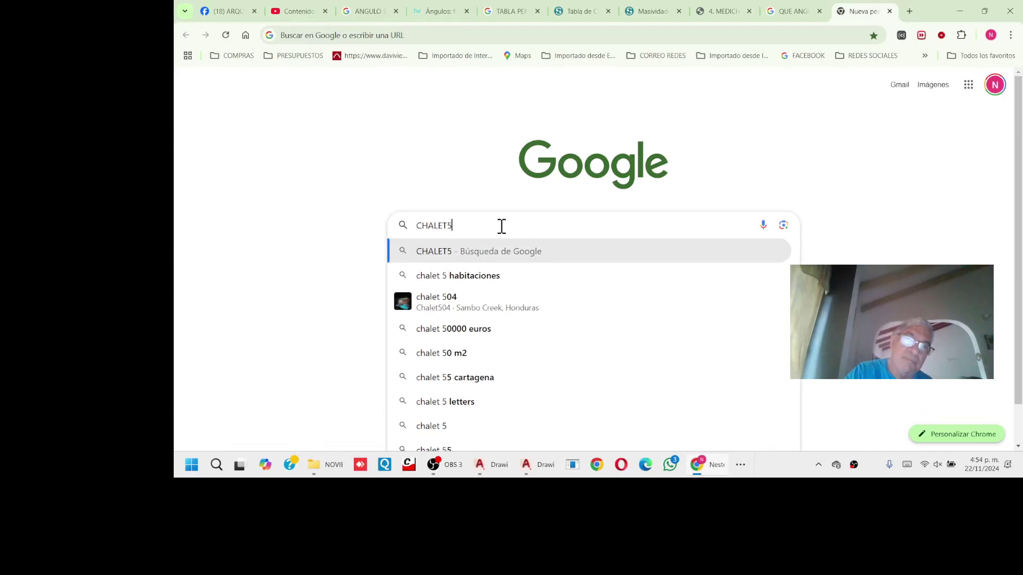
{"action": "key", "text": "BackSpace"}
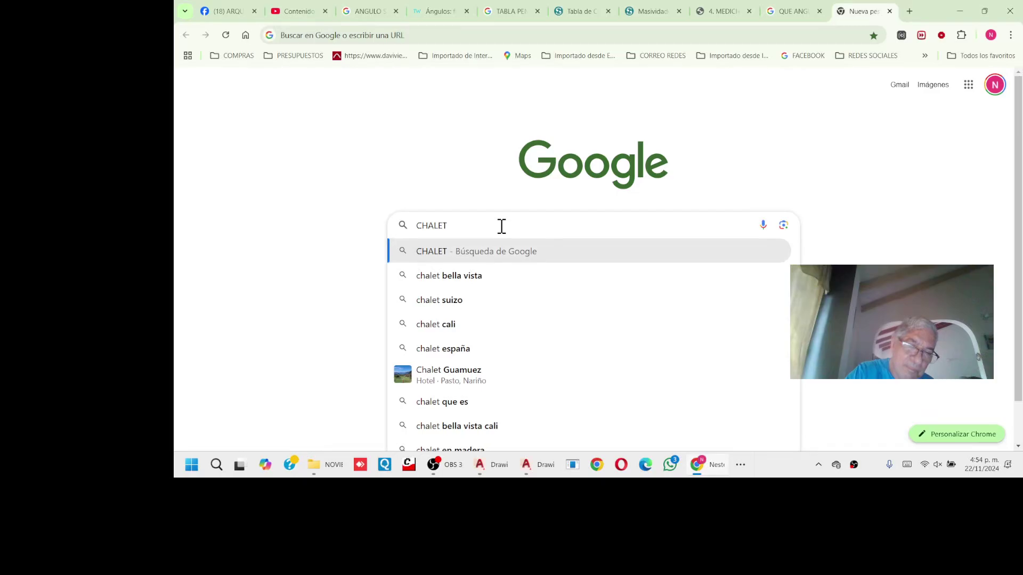
{"action": "type", "text": "SUIZ"}
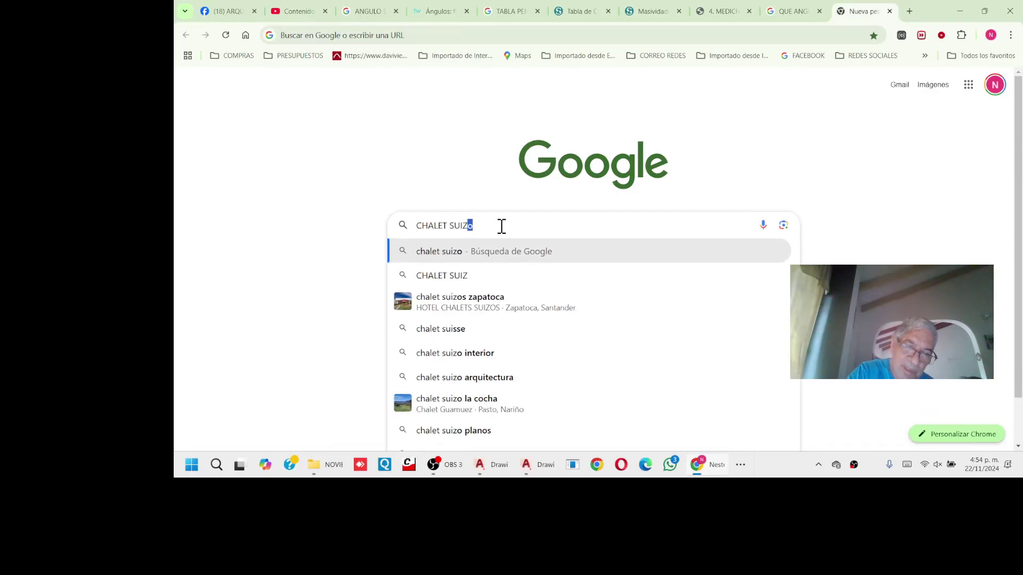
{"action": "type", "text": "O"}
{"action": "key", "text": "Return"}
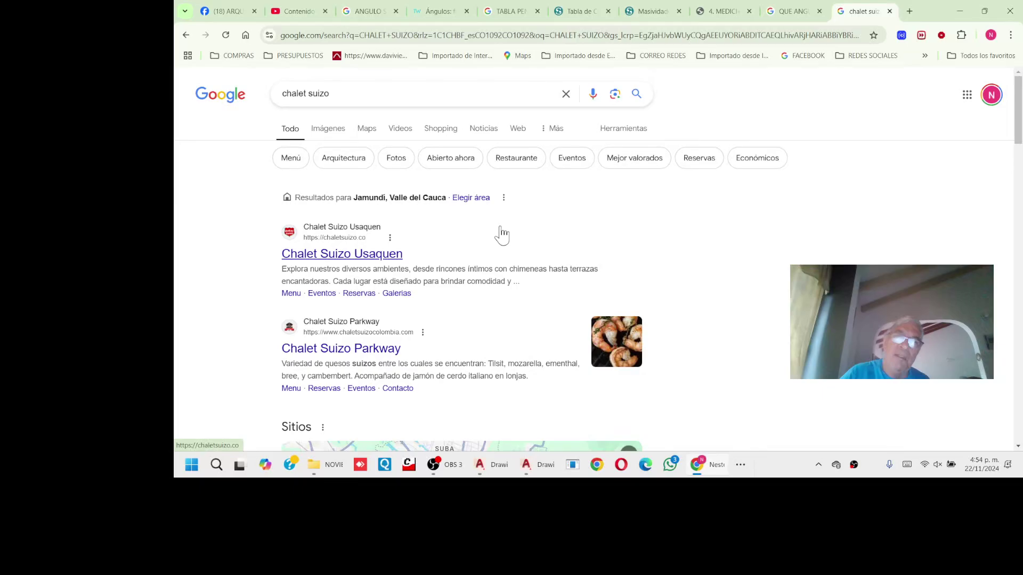
Show the image results for the chalet search and look through them for examples of steep roofs
{"action": "left_click", "coordinate": [338, 131]}
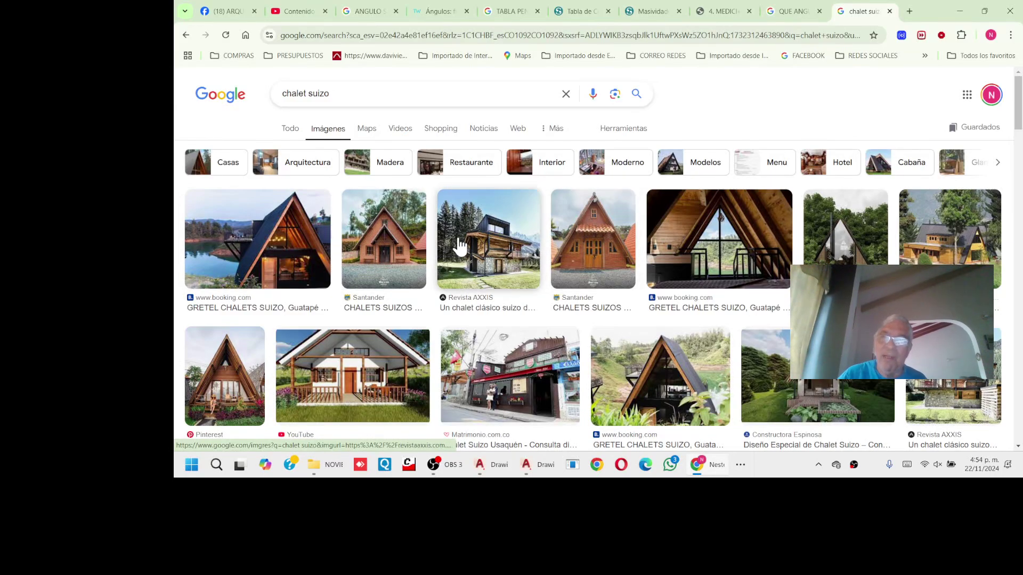
{"action": "scroll", "coordinate": [479, 251], "scroll_direction": "down", "scroll_amount": 1}
{"action": "scroll", "coordinate": [586, 255], "scroll_direction": "up", "scroll_amount": 1}
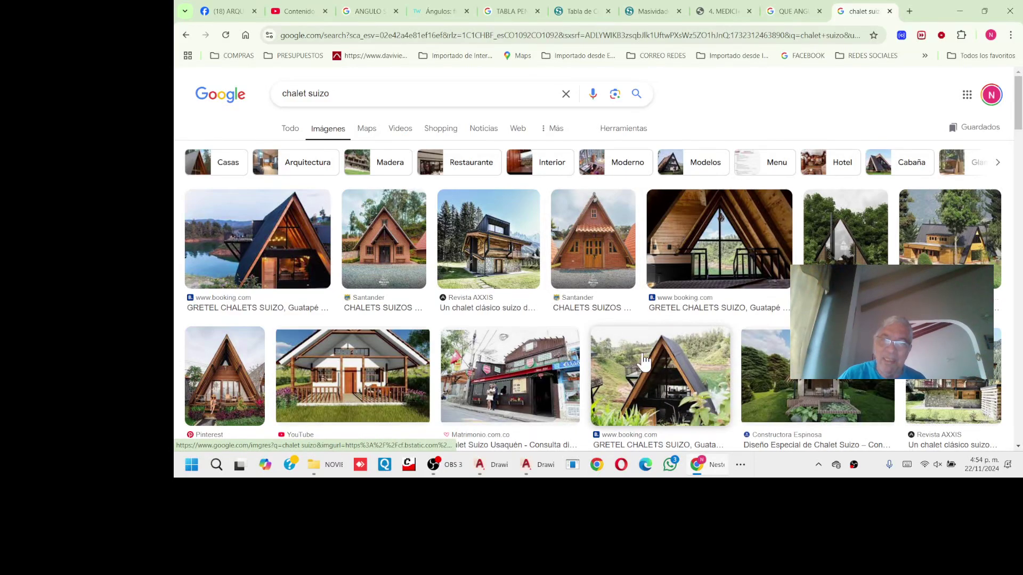
{"action": "scroll", "coordinate": [661, 389], "scroll_direction": "down", "scroll_amount": 1}
{"action": "scroll", "coordinate": [663, 383], "scroll_direction": "up", "scroll_amount": 1}
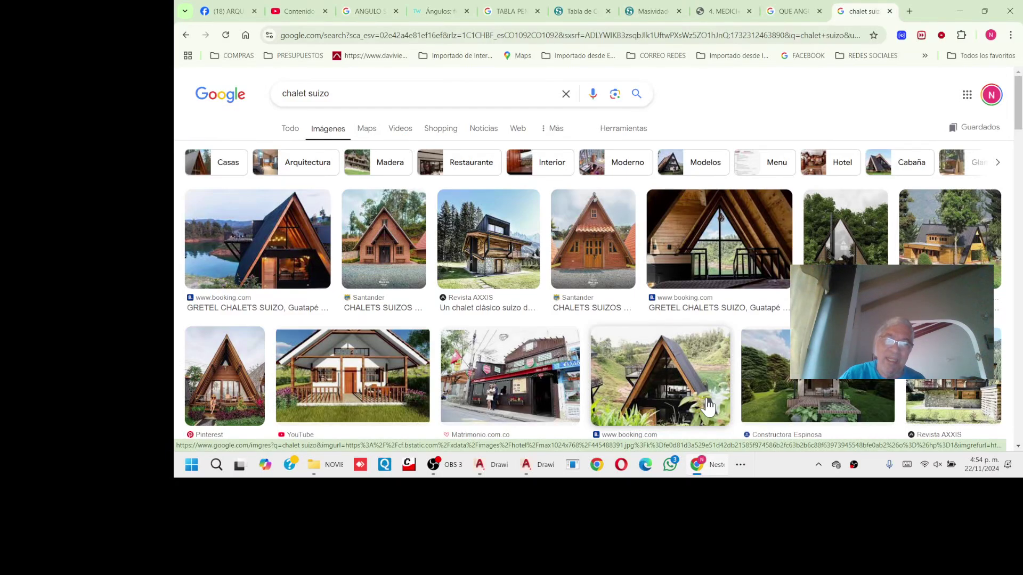
{"action": "scroll", "coordinate": [863, 206], "scroll_direction": "down", "scroll_amount": 1}
{"action": "scroll", "coordinate": [863, 207], "scroll_direction": "down", "scroll_amount": 5}
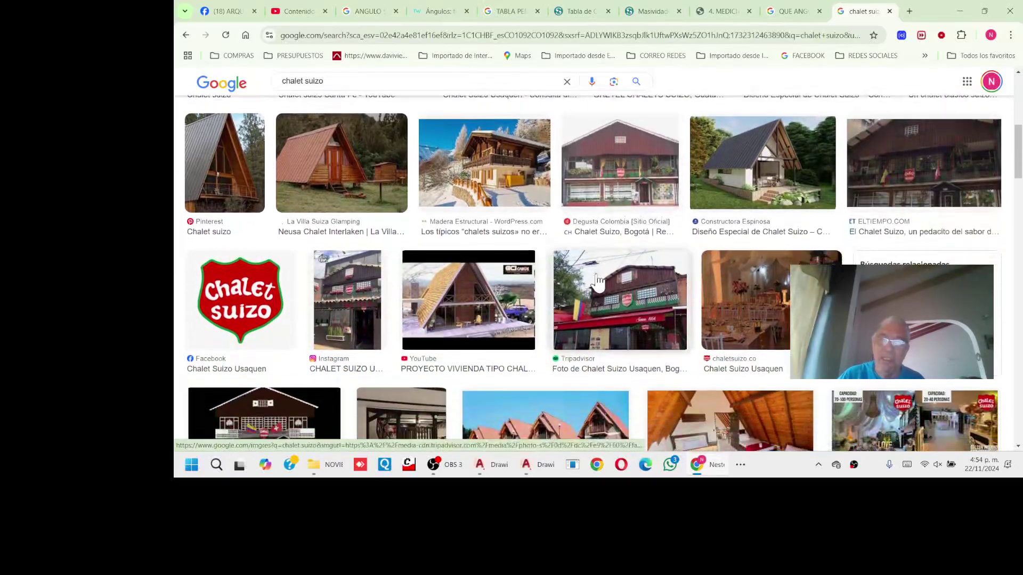
{"action": "scroll", "coordinate": [597, 238], "scroll_direction": "down", "scroll_amount": 2}
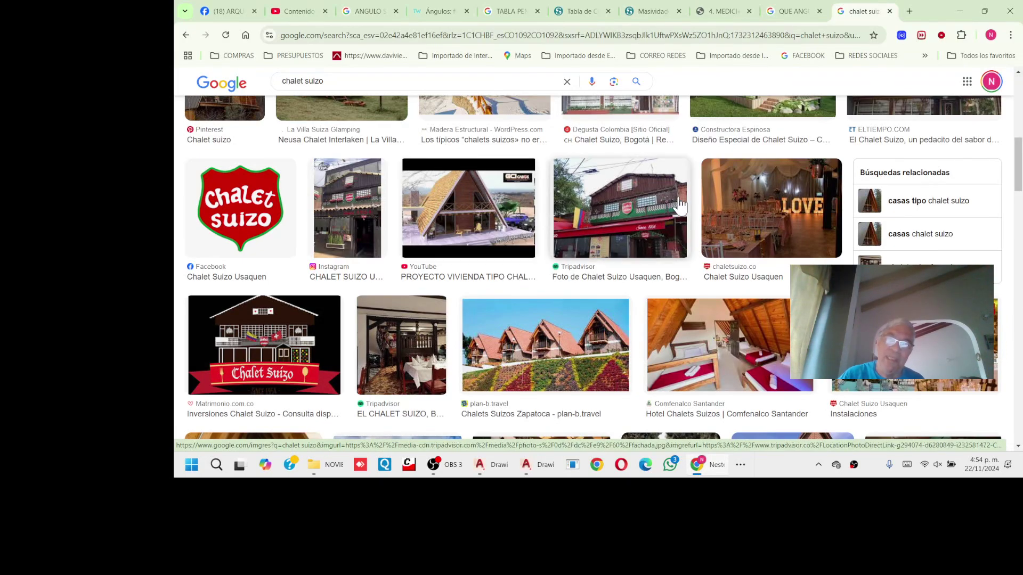
{"action": "scroll", "coordinate": [527, 229], "scroll_direction": "down", "scroll_amount": 5}
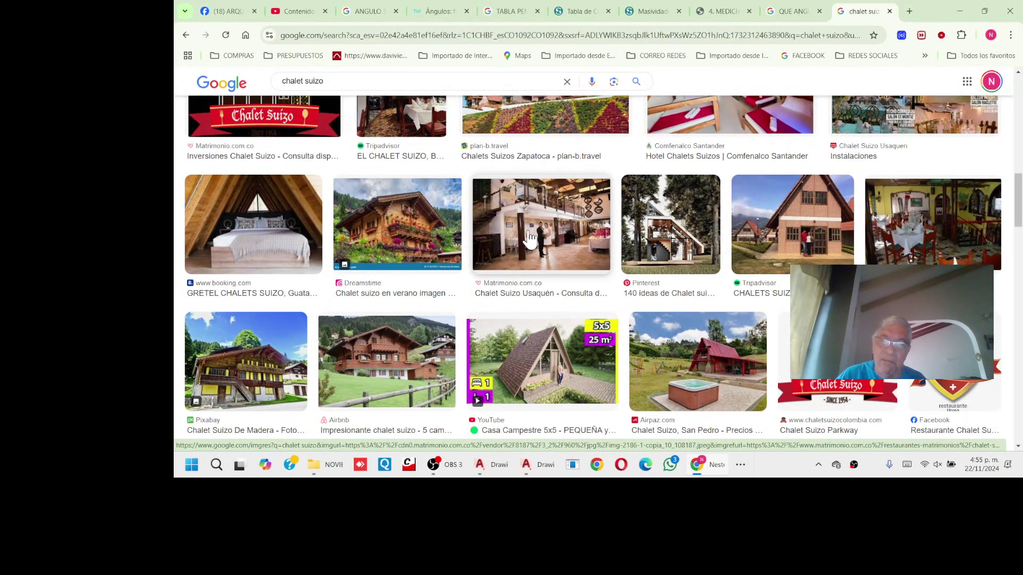
{"action": "scroll", "coordinate": [529, 238], "scroll_direction": "down", "scroll_amount": 5}
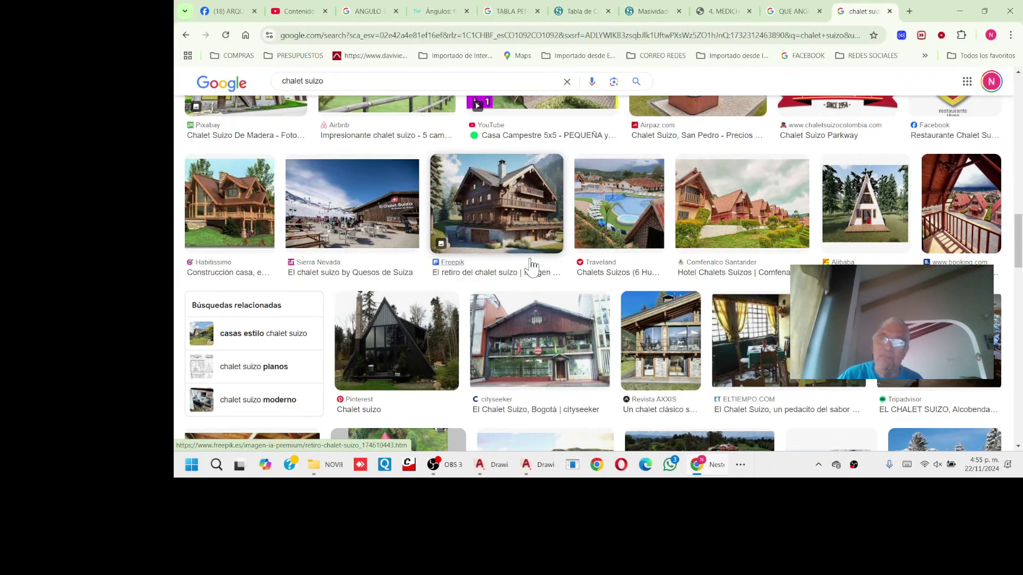
{"action": "scroll", "coordinate": [532, 251], "scroll_direction": "up", "scroll_amount": 1}
{"action": "scroll", "coordinate": [527, 224], "scroll_direction": "down", "scroll_amount": 2}
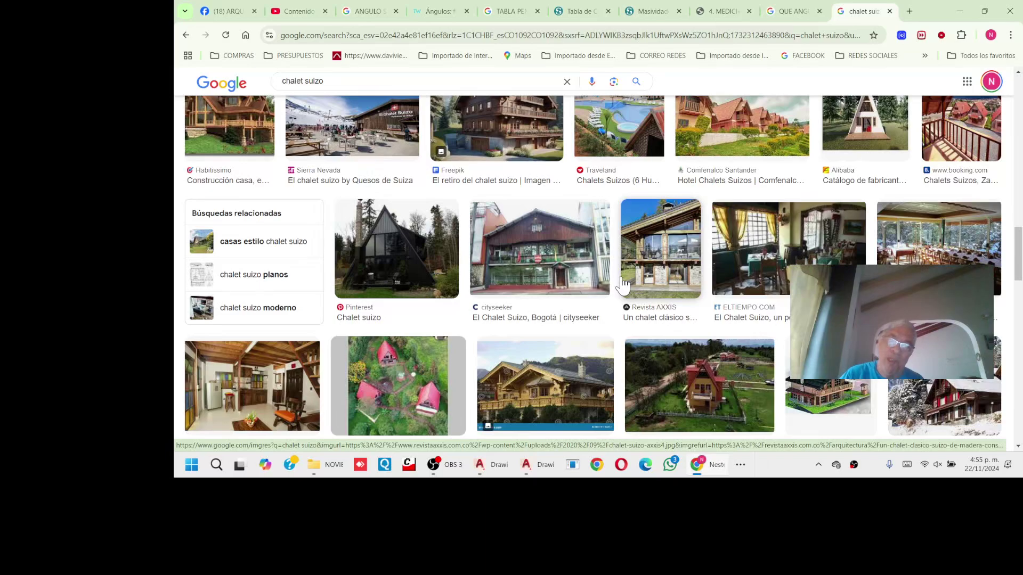
{"action": "scroll", "coordinate": [601, 286], "scroll_direction": "down", "scroll_amount": 2}
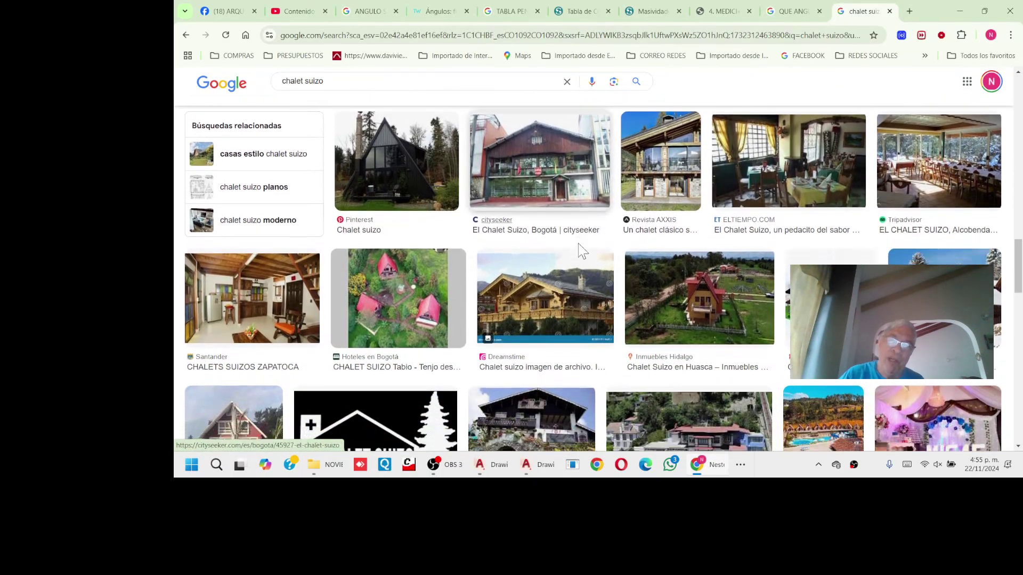
{"action": "scroll", "coordinate": [580, 251], "scroll_direction": "down", "scroll_amount": 5}
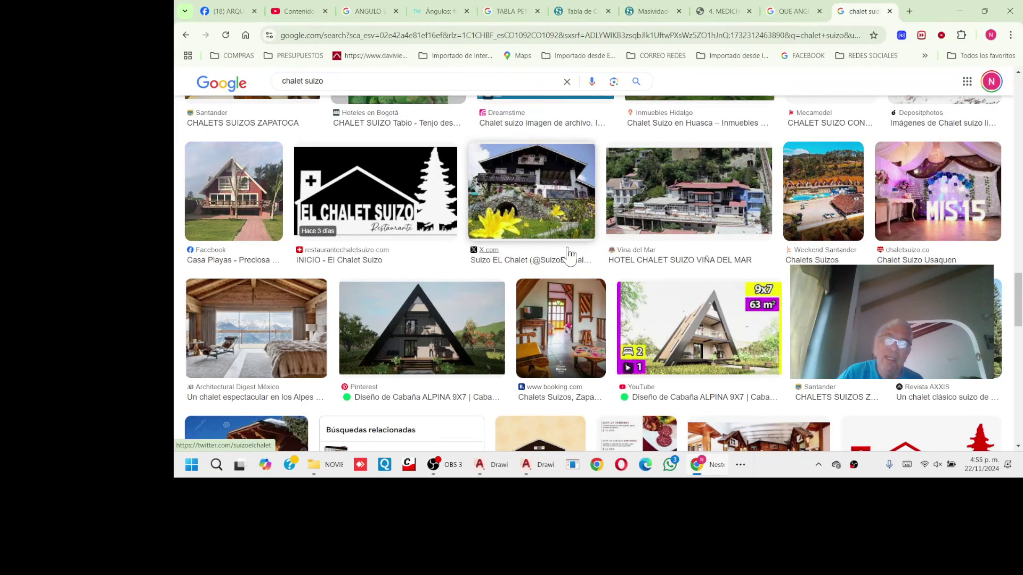
{"action": "scroll", "coordinate": [453, 261], "scroll_direction": "down", "scroll_amount": 2}
{"action": "scroll", "coordinate": [456, 260], "scroll_direction": "down", "scroll_amount": 6}
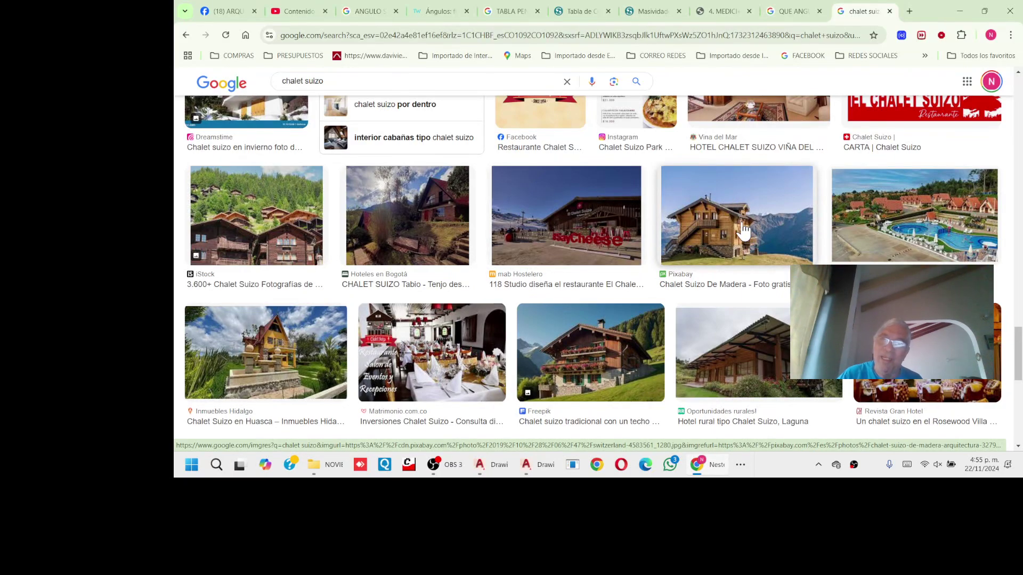
{"action": "scroll", "coordinate": [709, 223], "scroll_direction": "up", "scroll_amount": 1}
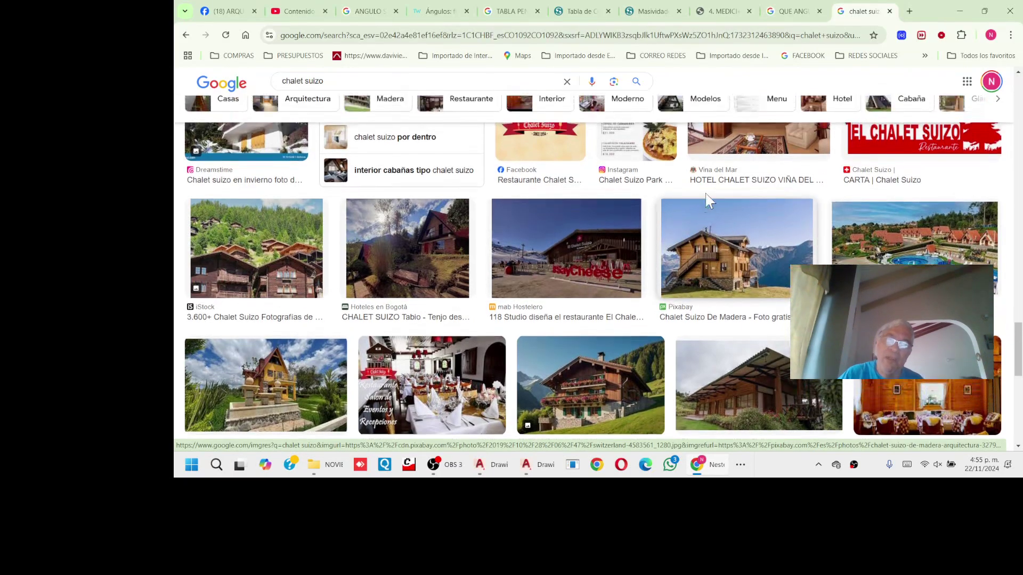
{"action": "scroll", "coordinate": [702, 212], "scroll_direction": "down", "scroll_amount": 1}
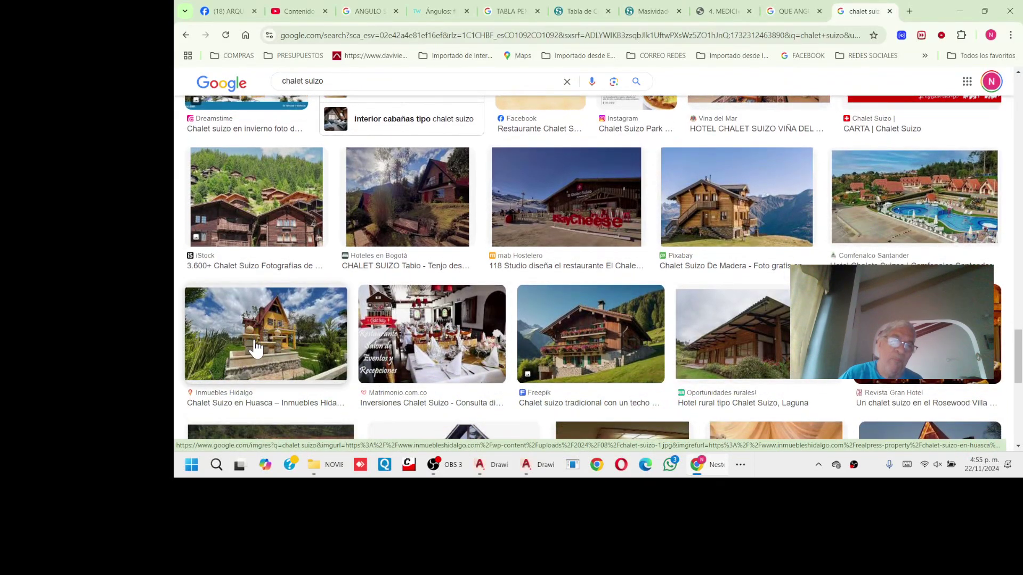
{"action": "scroll", "coordinate": [592, 202], "scroll_direction": "down", "scroll_amount": 5}
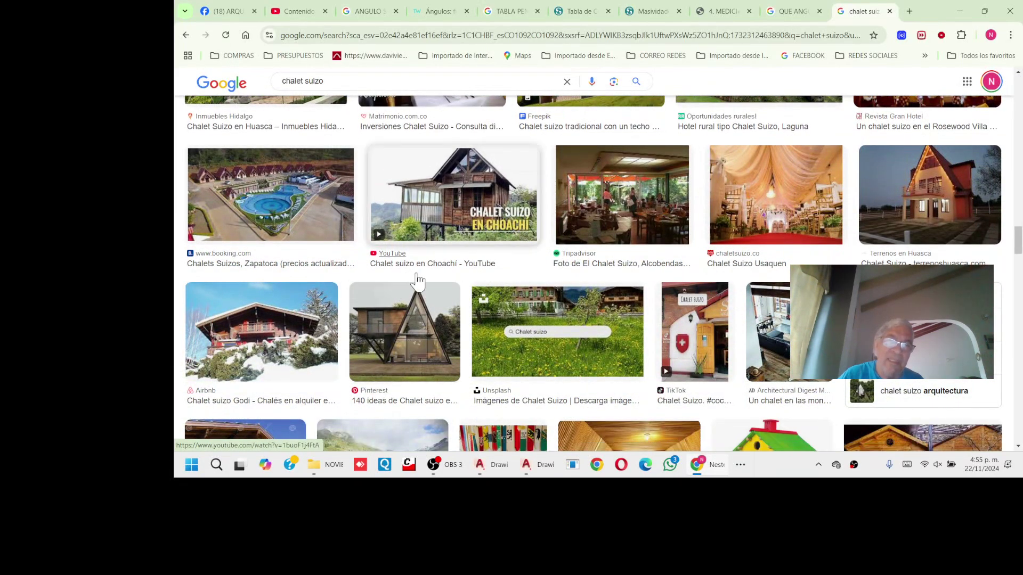
{"action": "scroll", "coordinate": [418, 281], "scroll_direction": "up", "scroll_amount": 2}
{"action": "scroll", "coordinate": [473, 273], "scroll_direction": "down", "scroll_amount": 4}
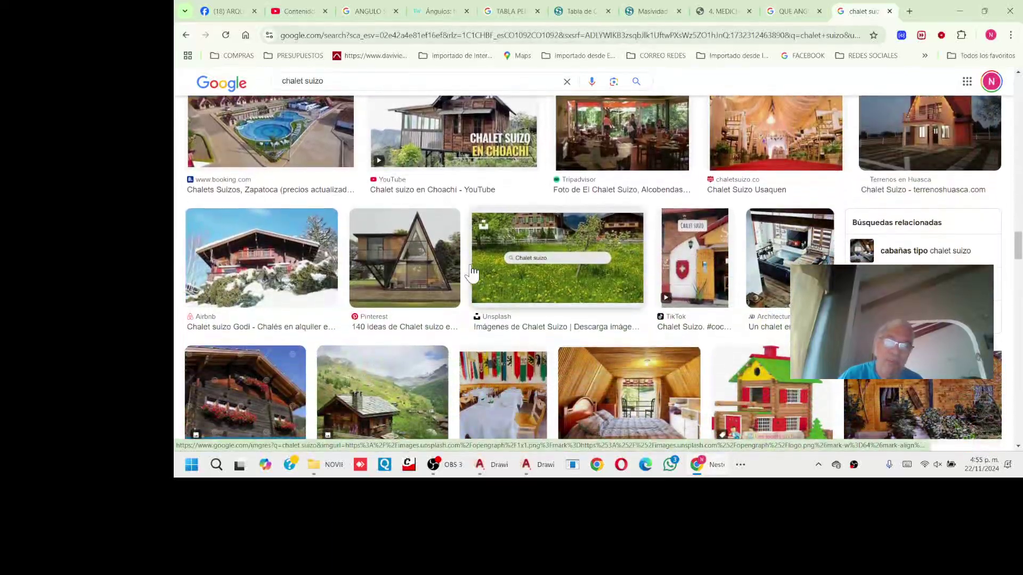
Open the Pinterest pin of the A-frame chalet with the raised wooden side volume from the image results
{"action": "left_click", "coordinate": [426, 278]}
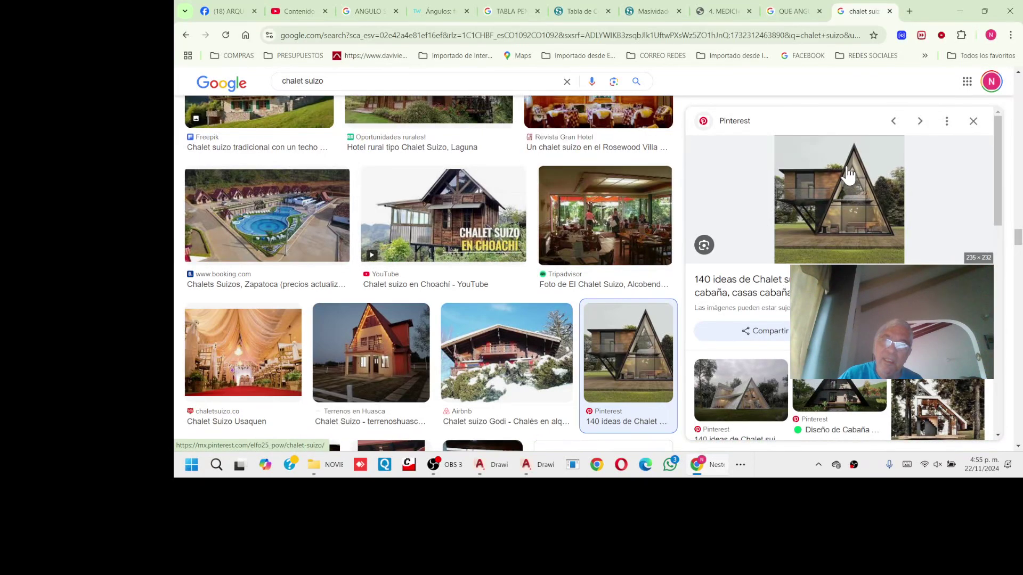
{"action": "left_click", "coordinate": [808, 202]}
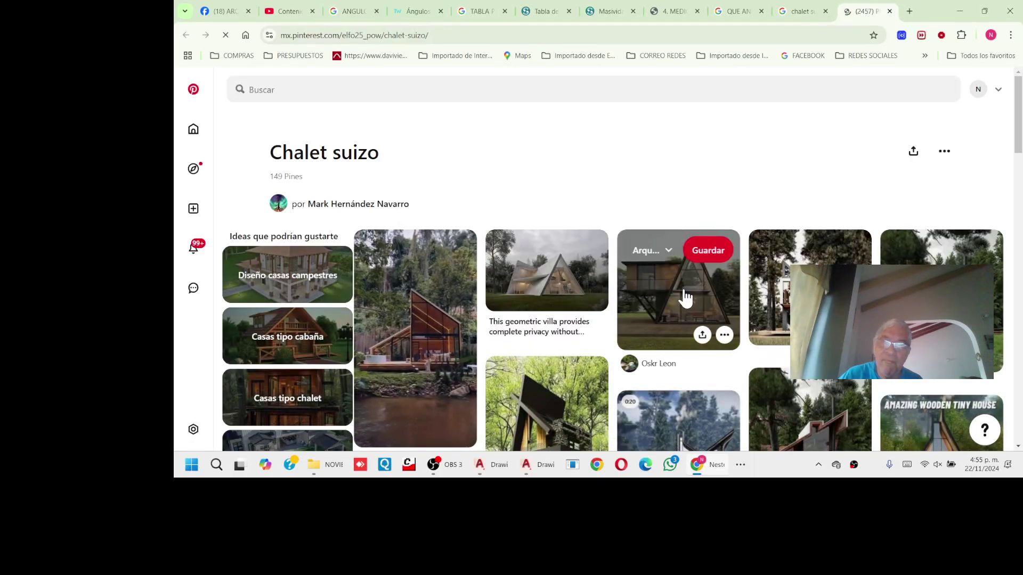
{"action": "left_click", "coordinate": [686, 297]}
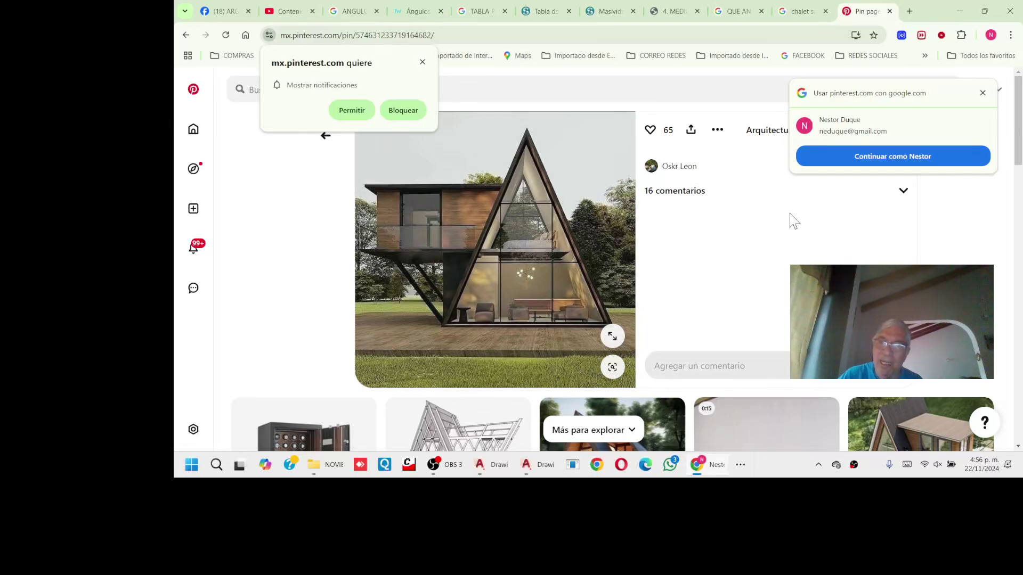
Look through the related pins and open the aerial view of the A-frame house with terraces and a flat-roofed side volume
{"action": "scroll", "coordinate": [823, 237], "scroll_direction": "down", "scroll_amount": 3}
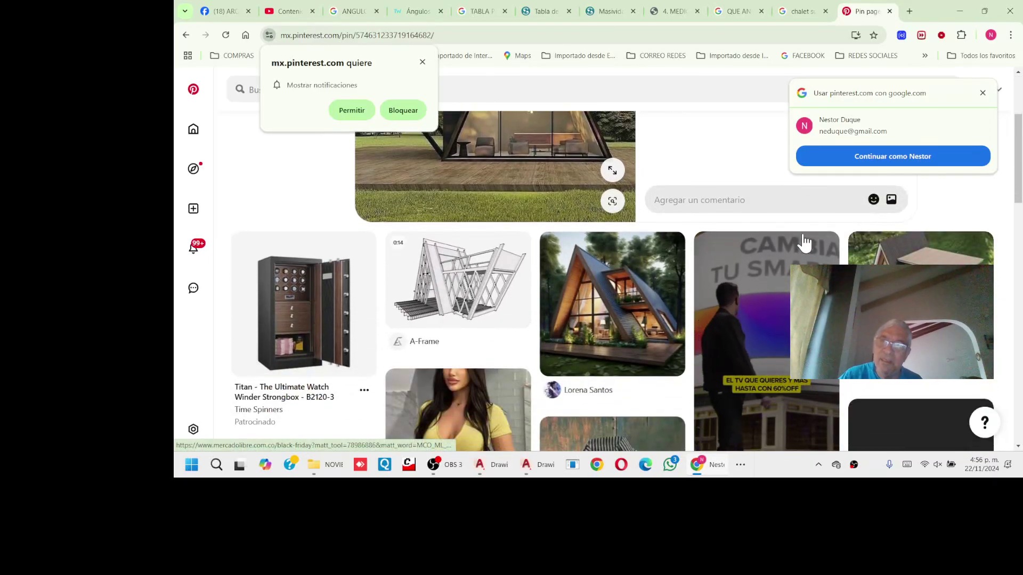
{"action": "scroll", "coordinate": [804, 244], "scroll_direction": "down", "scroll_amount": 3}
{"action": "scroll", "coordinate": [790, 314], "scroll_direction": "up", "scroll_amount": 2}
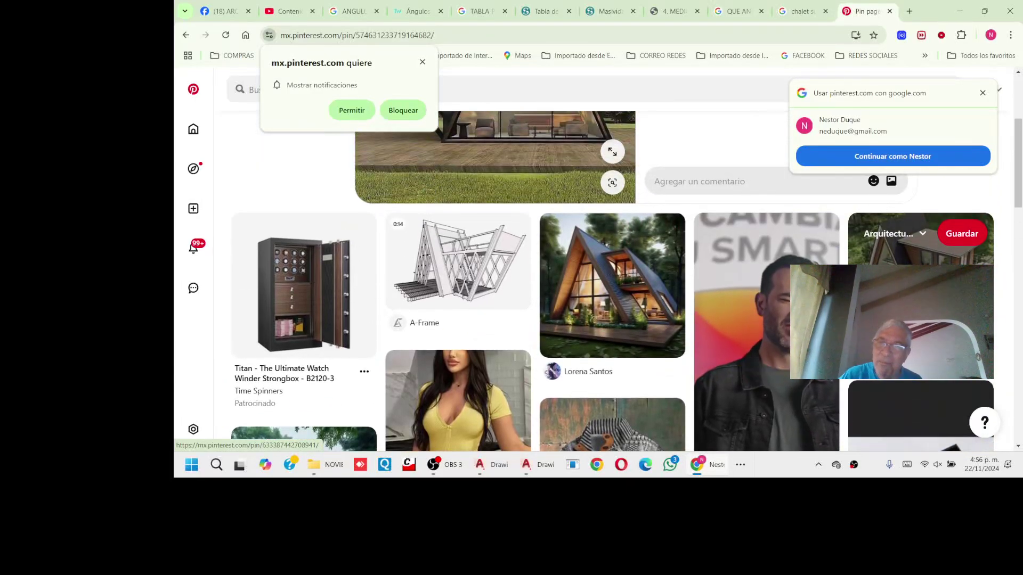
{"action": "left_click", "coordinate": [887, 301]}
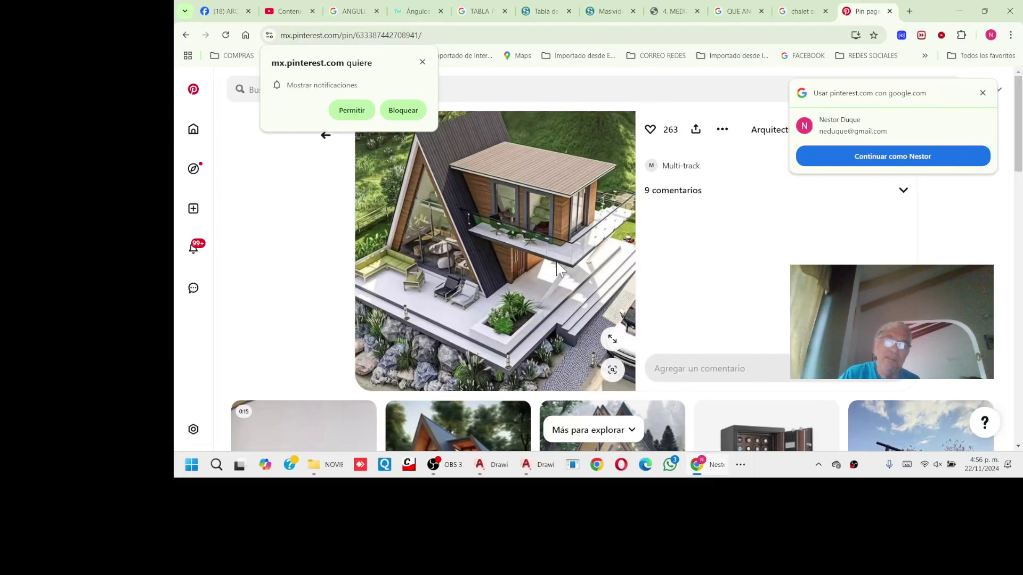
Browse more related A-frame houses and open the pin of the dark-roofed chalet with a stone chimney
{"action": "scroll", "coordinate": [560, 254], "scroll_direction": "down", "scroll_amount": 3}
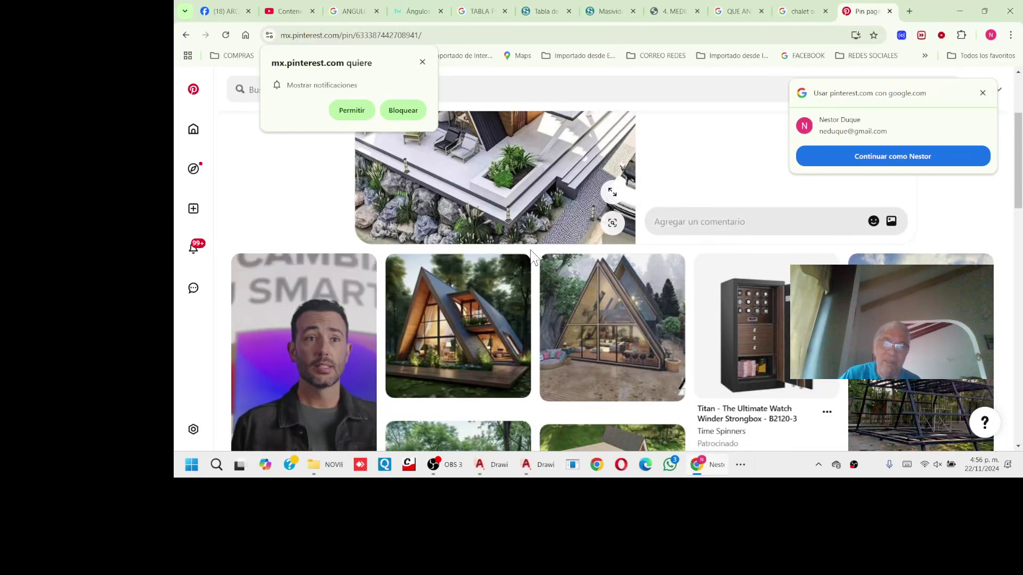
{"action": "scroll", "coordinate": [530, 258], "scroll_direction": "down", "scroll_amount": 1}
{"action": "scroll", "coordinate": [528, 257], "scroll_direction": "down", "scroll_amount": 3}
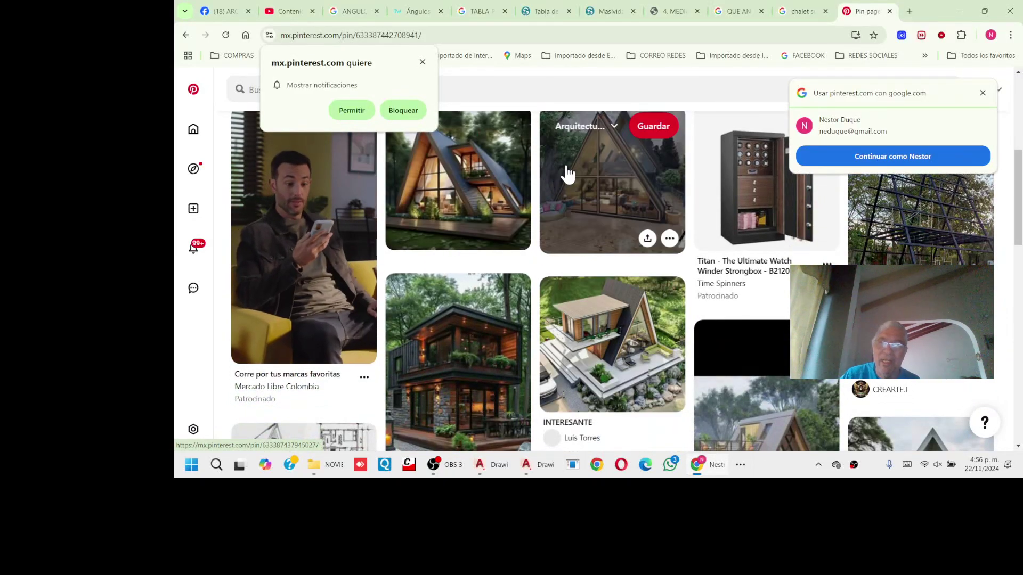
{"action": "scroll", "coordinate": [505, 238], "scroll_direction": "down", "scroll_amount": 3}
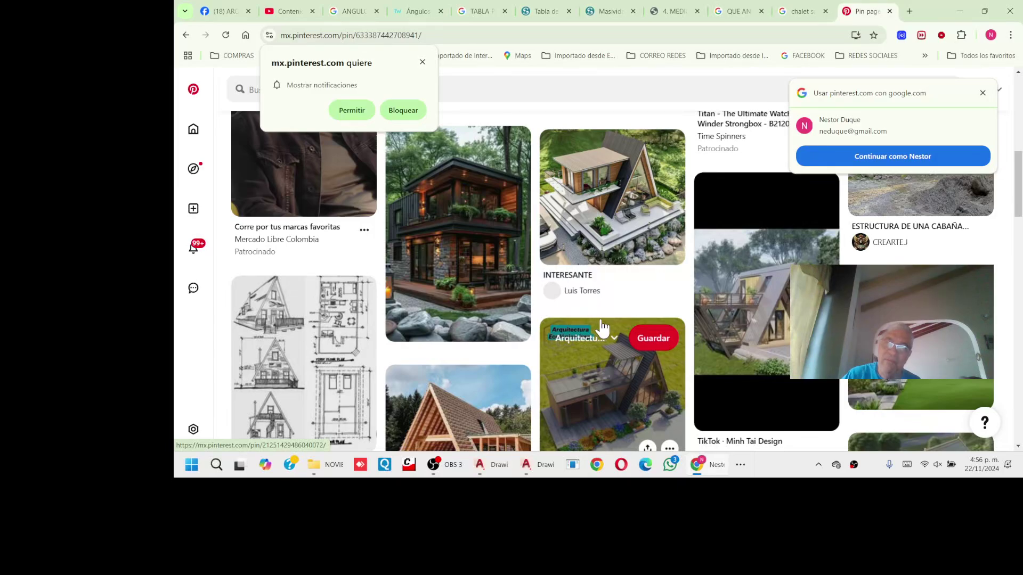
{"action": "scroll", "coordinate": [560, 298], "scroll_direction": "down", "scroll_amount": 4}
{"action": "scroll", "coordinate": [501, 269], "scroll_direction": "down", "scroll_amount": 3}
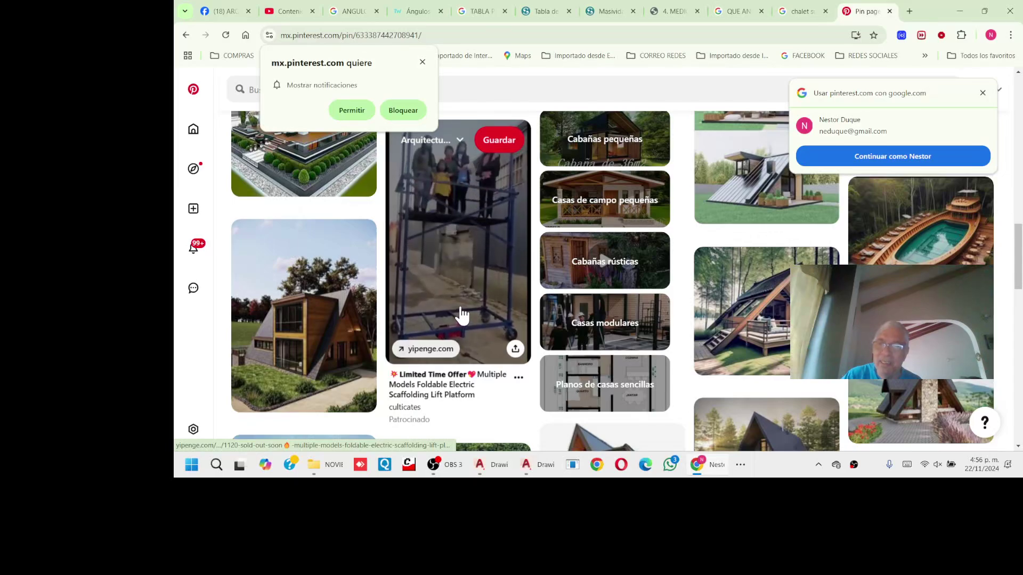
{"action": "scroll", "coordinate": [903, 411], "scroll_direction": "up", "scroll_amount": 1}
{"action": "scroll", "coordinate": [903, 410], "scroll_direction": "down", "scroll_amount": 3}
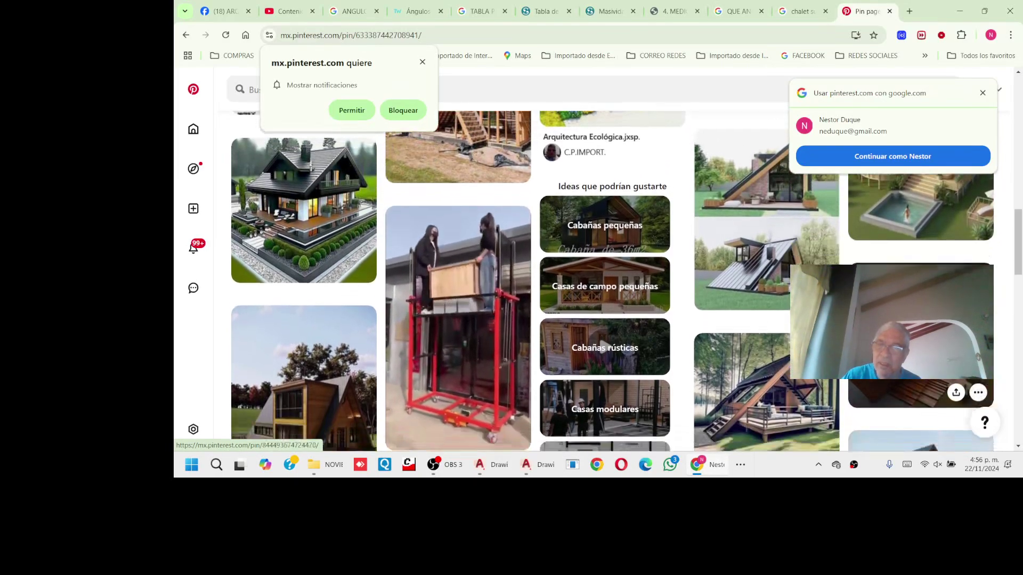
{"action": "left_click", "coordinate": [903, 410]}
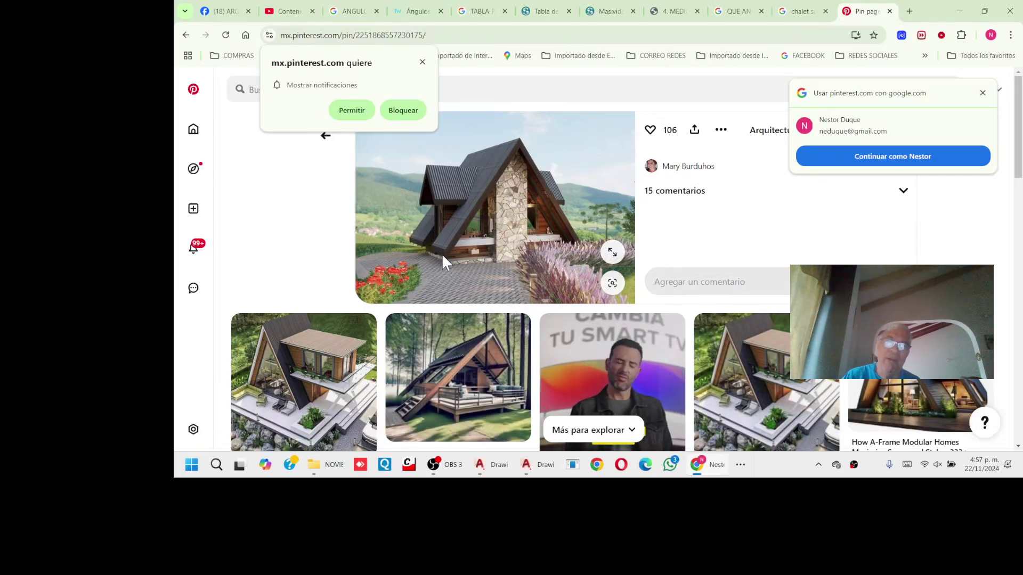
Allow Pinterest to show notifications and look through the pins related to the stone-chimney chalet
{"action": "left_click", "coordinate": [352, 110]}
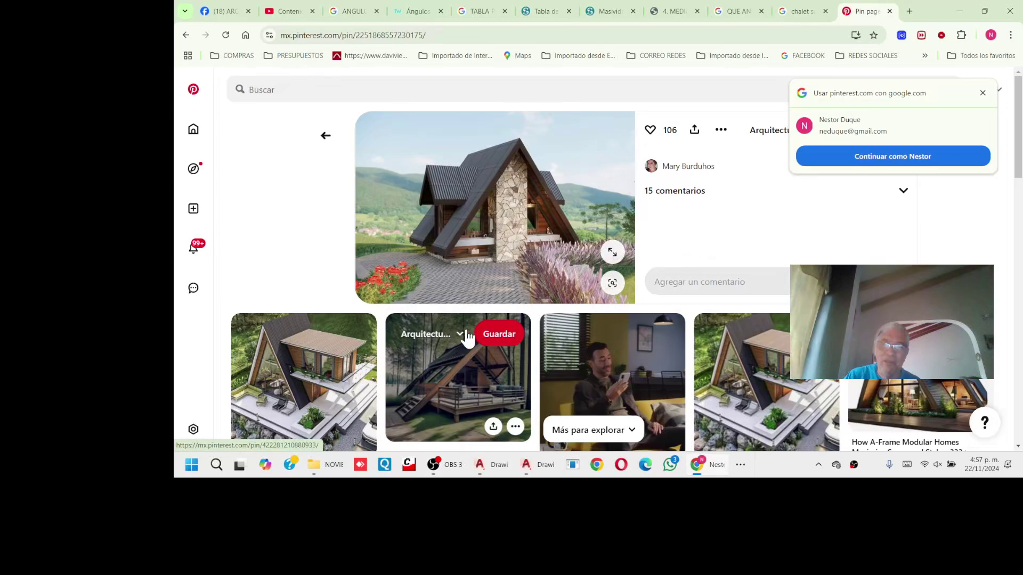
{"action": "scroll", "coordinate": [467, 366], "scroll_direction": "down", "scroll_amount": 5}
{"action": "scroll", "coordinate": [471, 298], "scroll_direction": "down", "scroll_amount": 2}
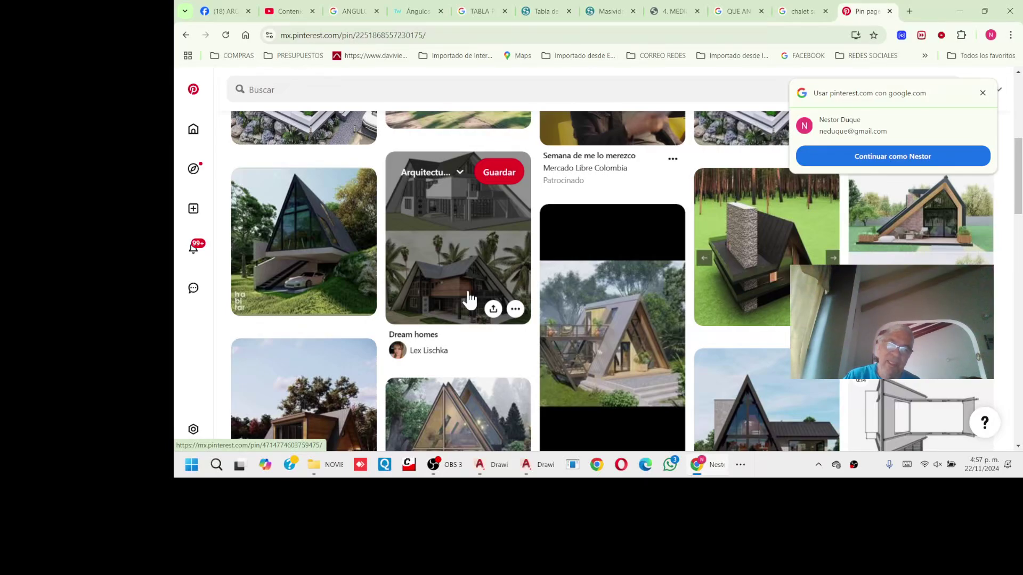
{"action": "left_click", "coordinate": [450, 471]}
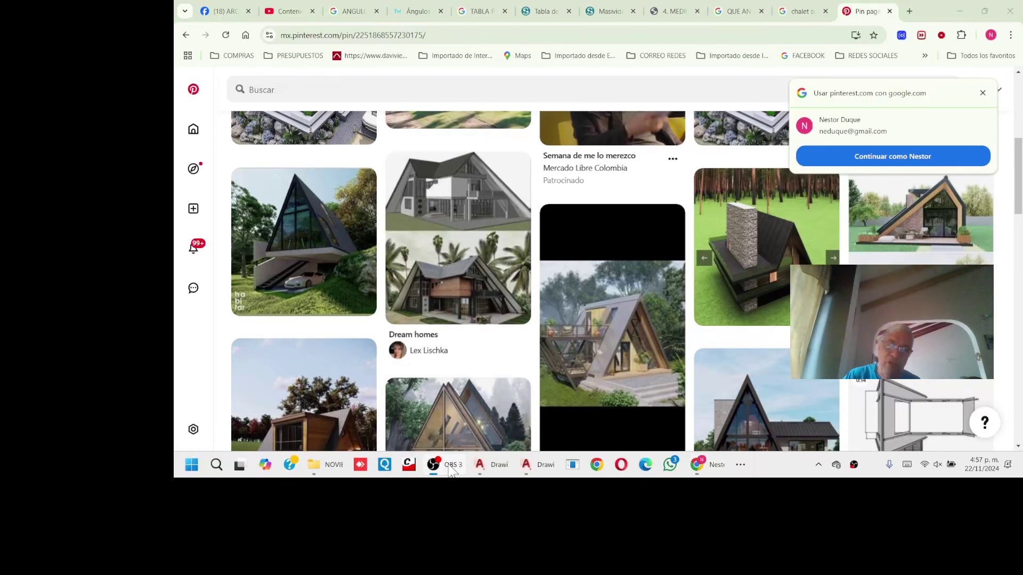